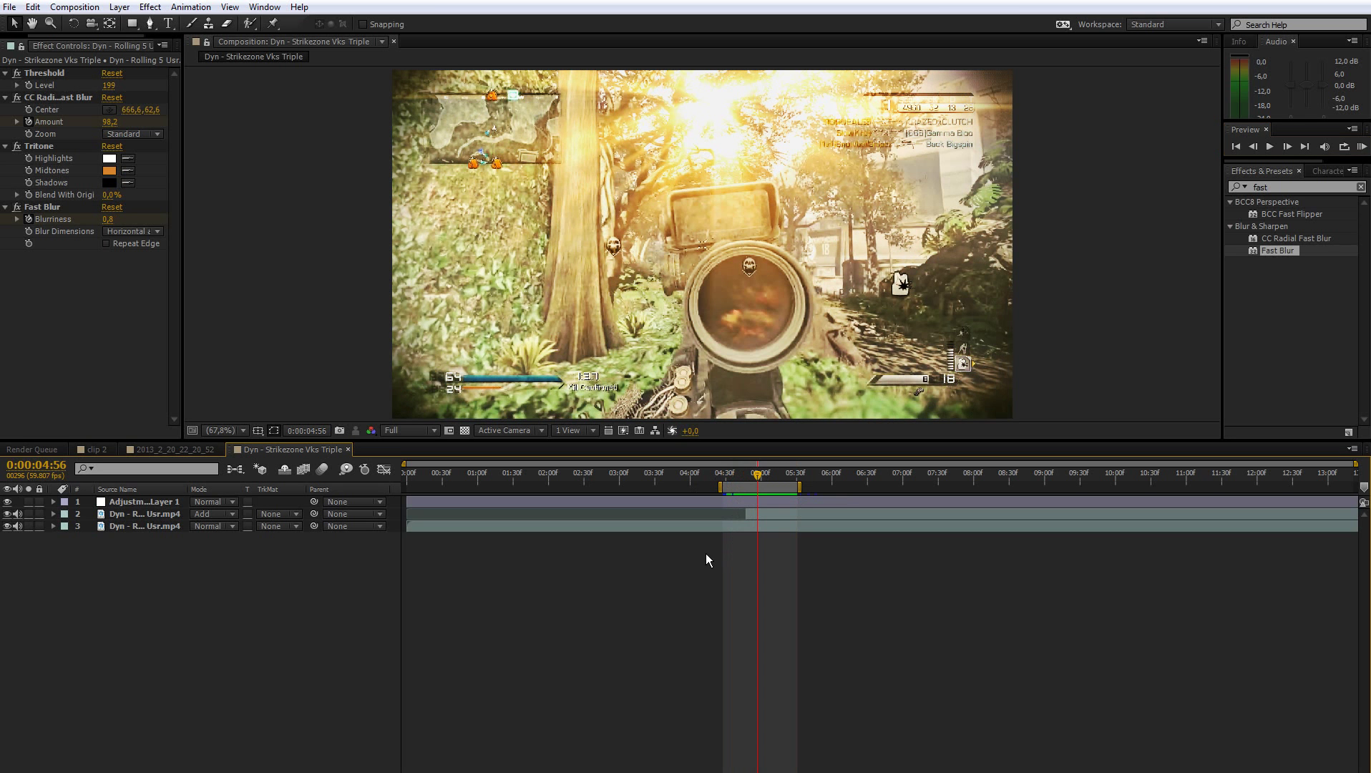
# - Scrub and RAM-preview the light rays around 04:48–04:55, then switch to the 2013_2_20_22_20_52 composition
pyautogui.click(748, 474)
pyautogui.moveTo(750, 478); pyautogui.dragTo(763, 395)
pyautogui.click(1360, 147)
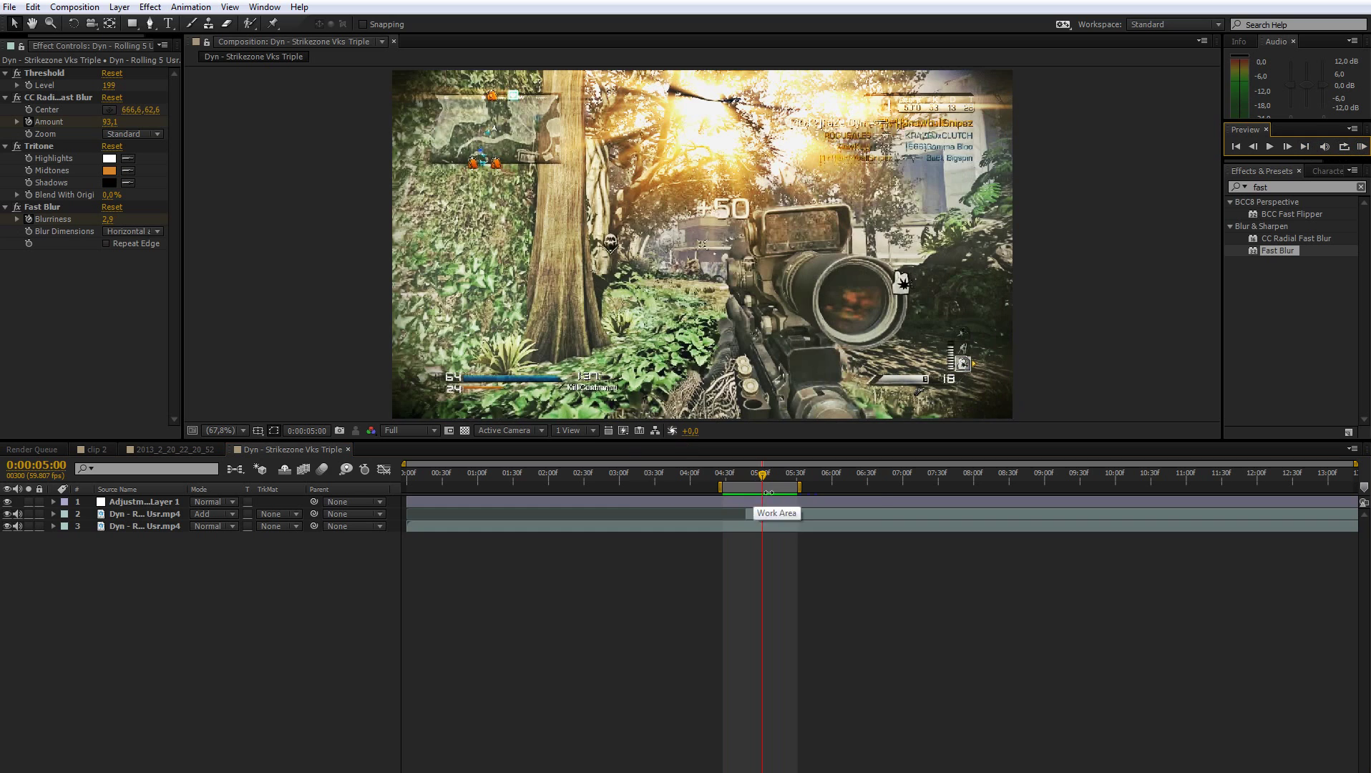
pyautogui.moveTo(743, 479); pyautogui.dragTo(766, 479)
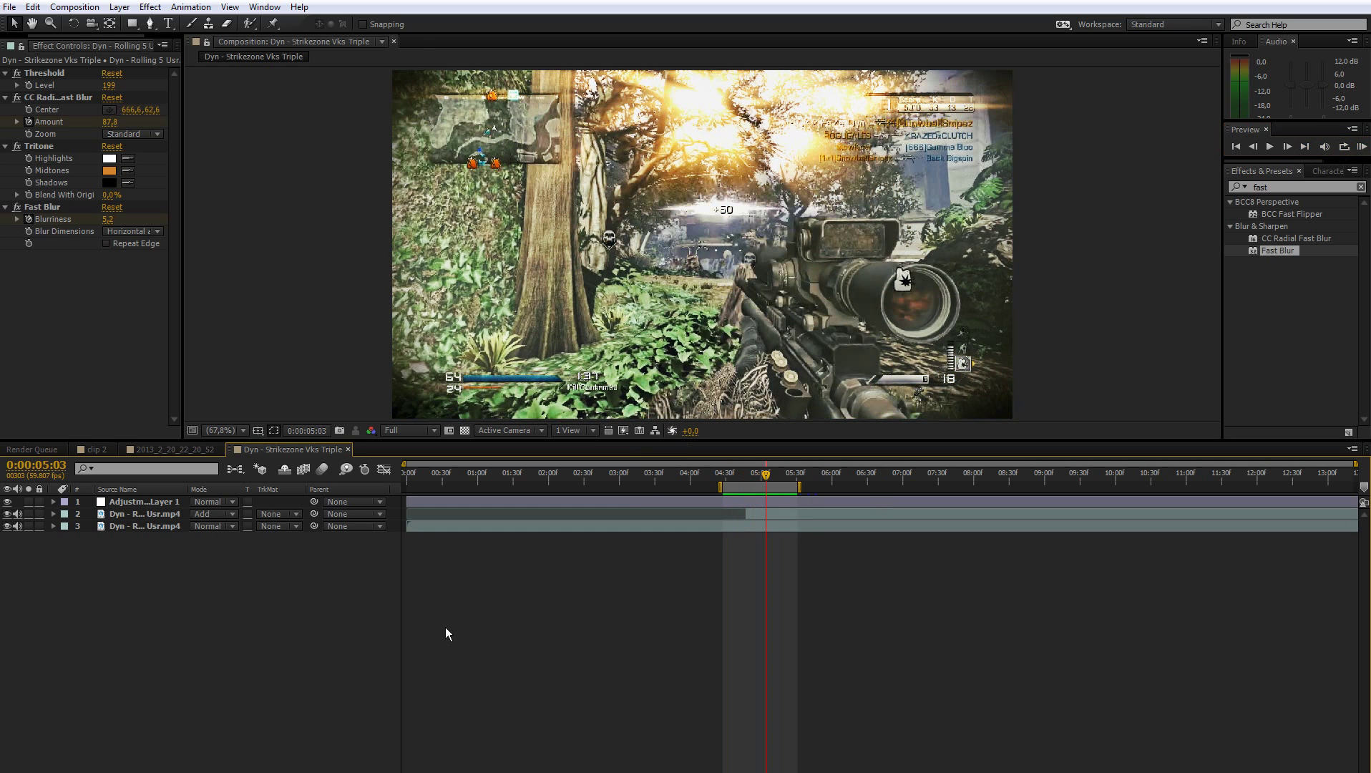
pyautogui.click(161, 449)
# - At frame 40;14, toggle the CC colour-grade layer off and on to compare looks
pyautogui.click(753, 472)
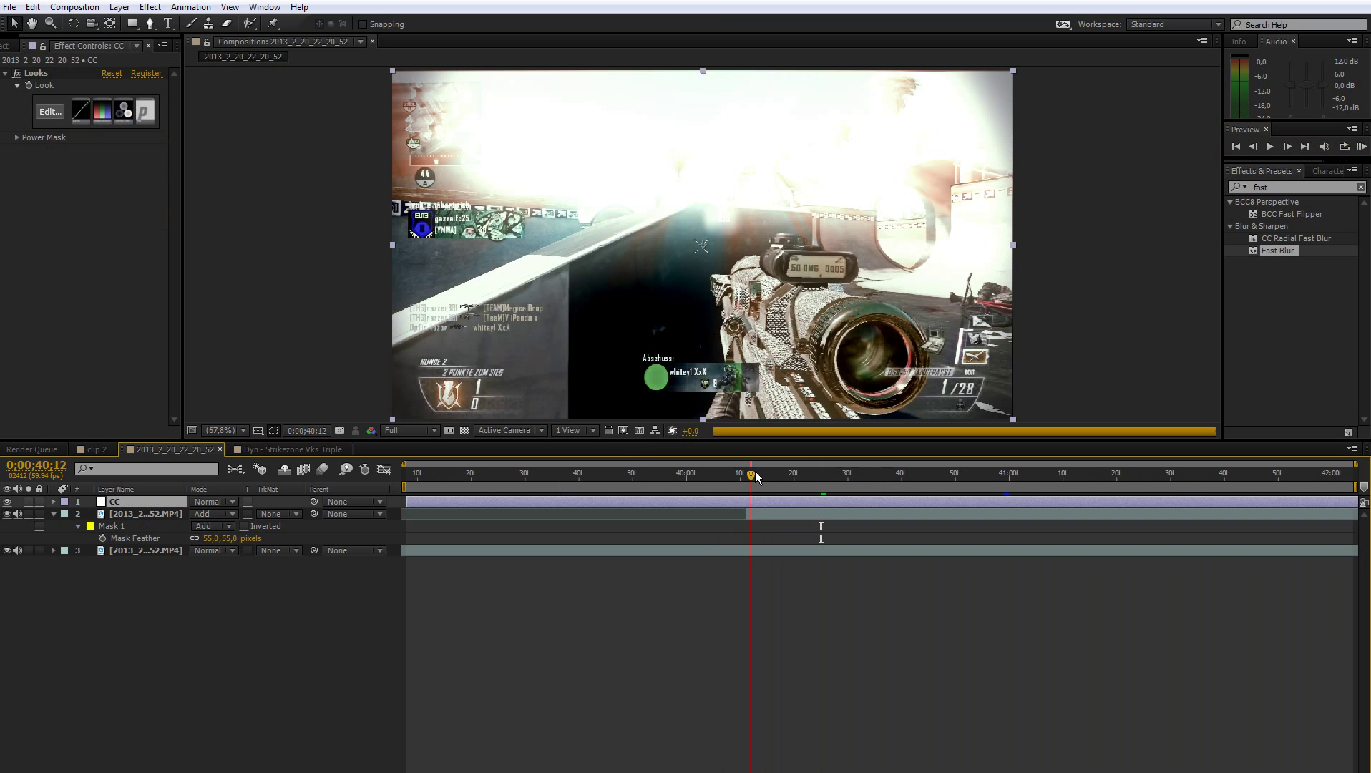
pyautogui.moveTo(755, 472); pyautogui.dragTo(762, 472)
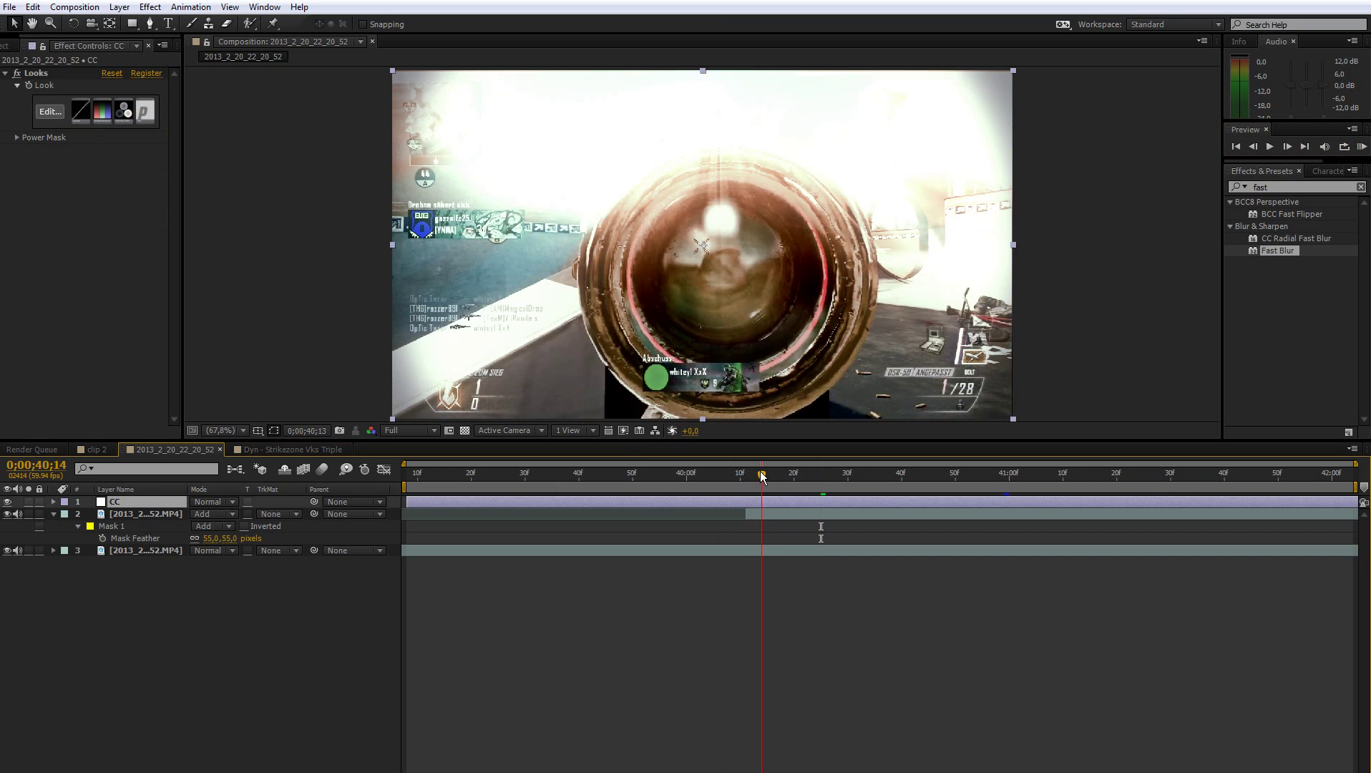
pyautogui.click(8, 501)
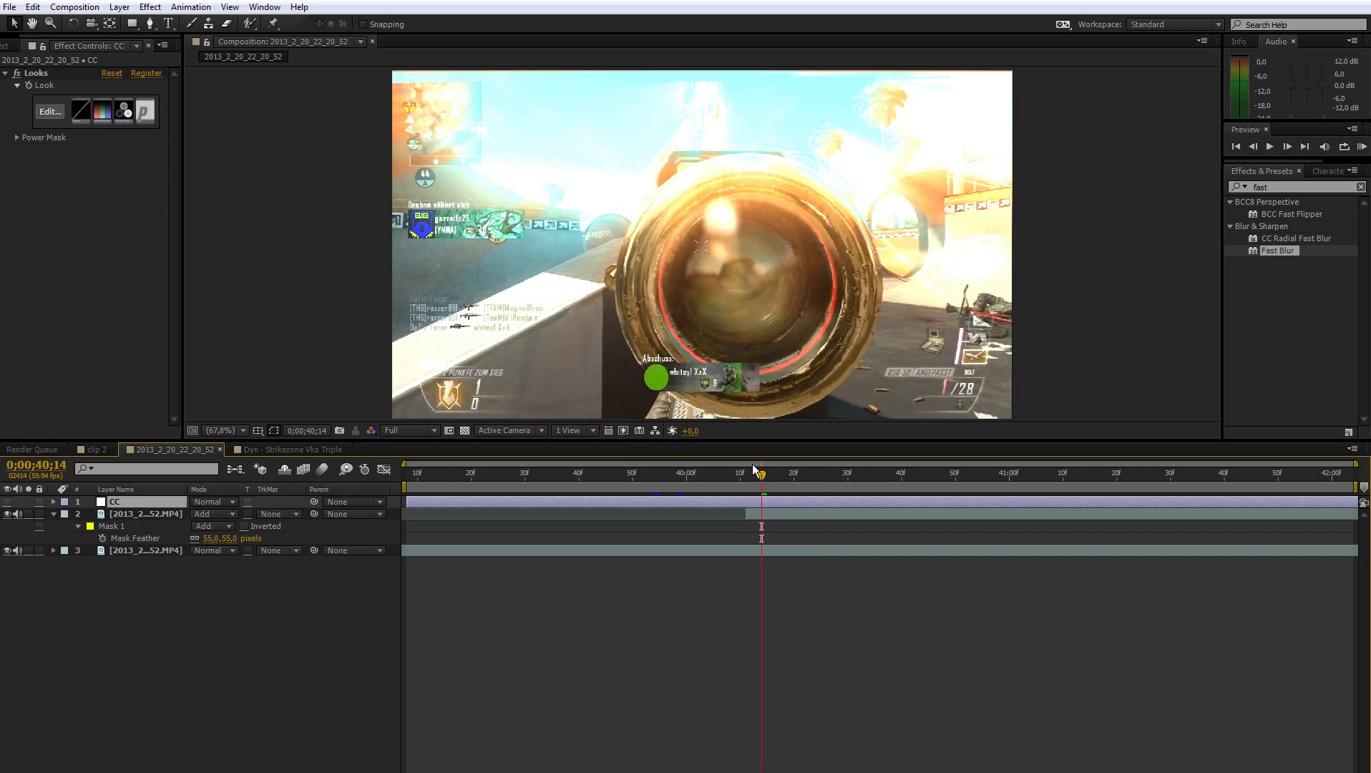
pyautogui.click(8, 502)
pyautogui.click(7, 502)
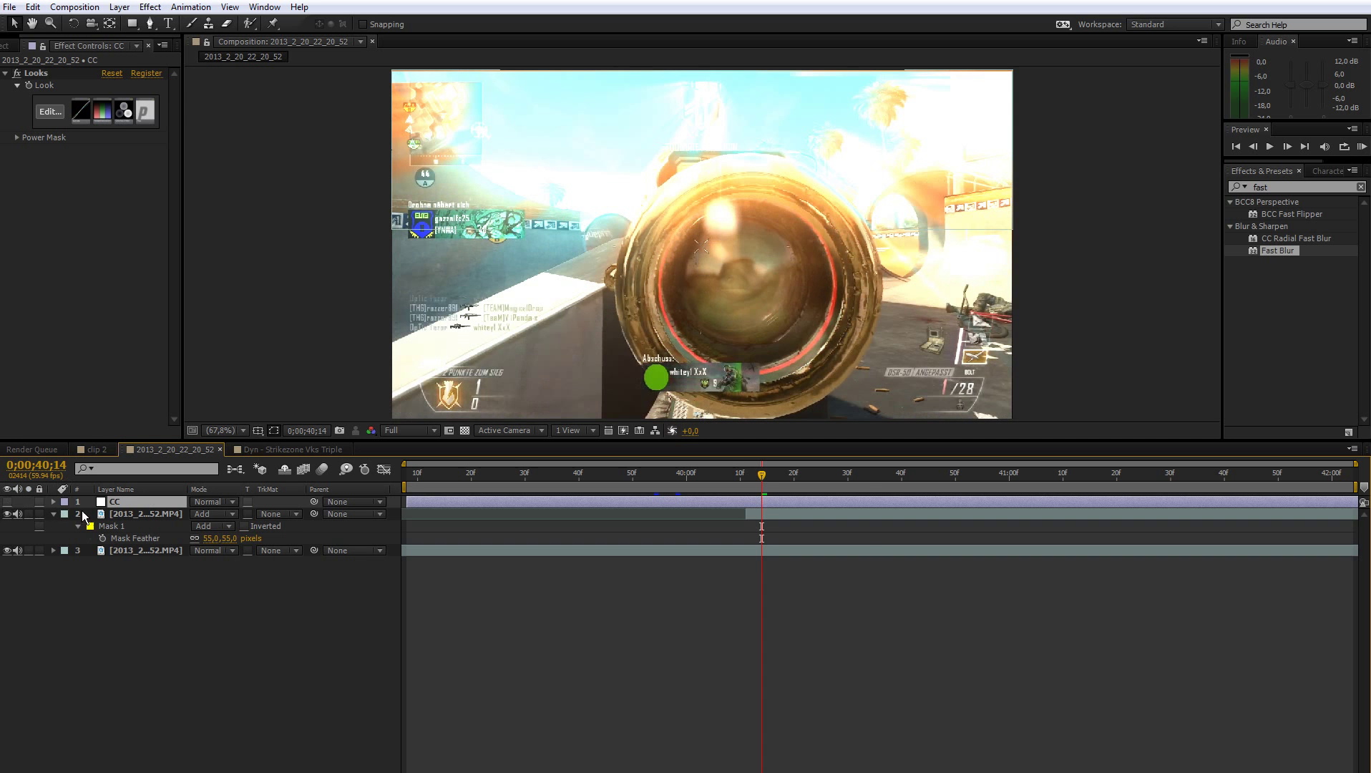
# - Set layer 2's Tritone Highlights to white, then RAM-preview the clip 2 composition
pyautogui.click(79, 514)
pyautogui.click(109, 159)
pyautogui.click(504, 499)
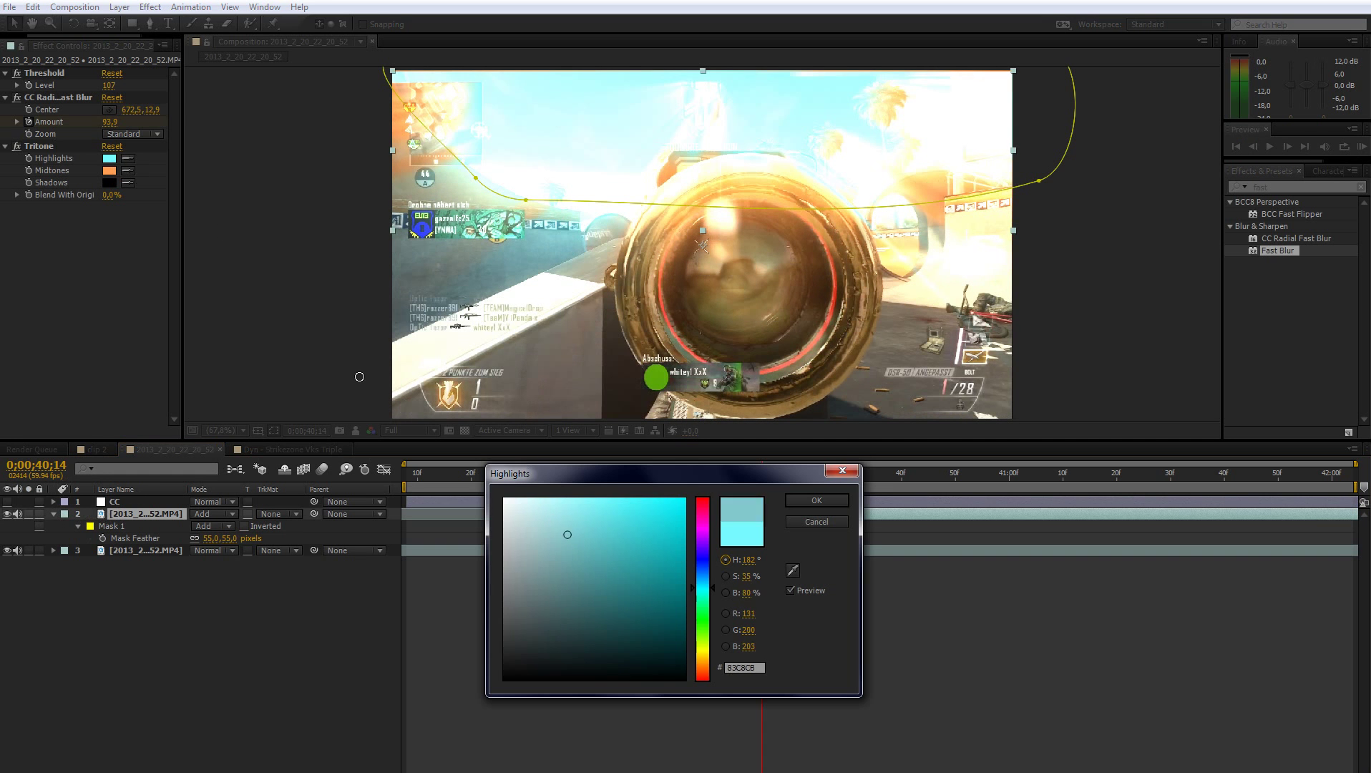
pyautogui.click(818, 501)
pyautogui.click(664, 638)
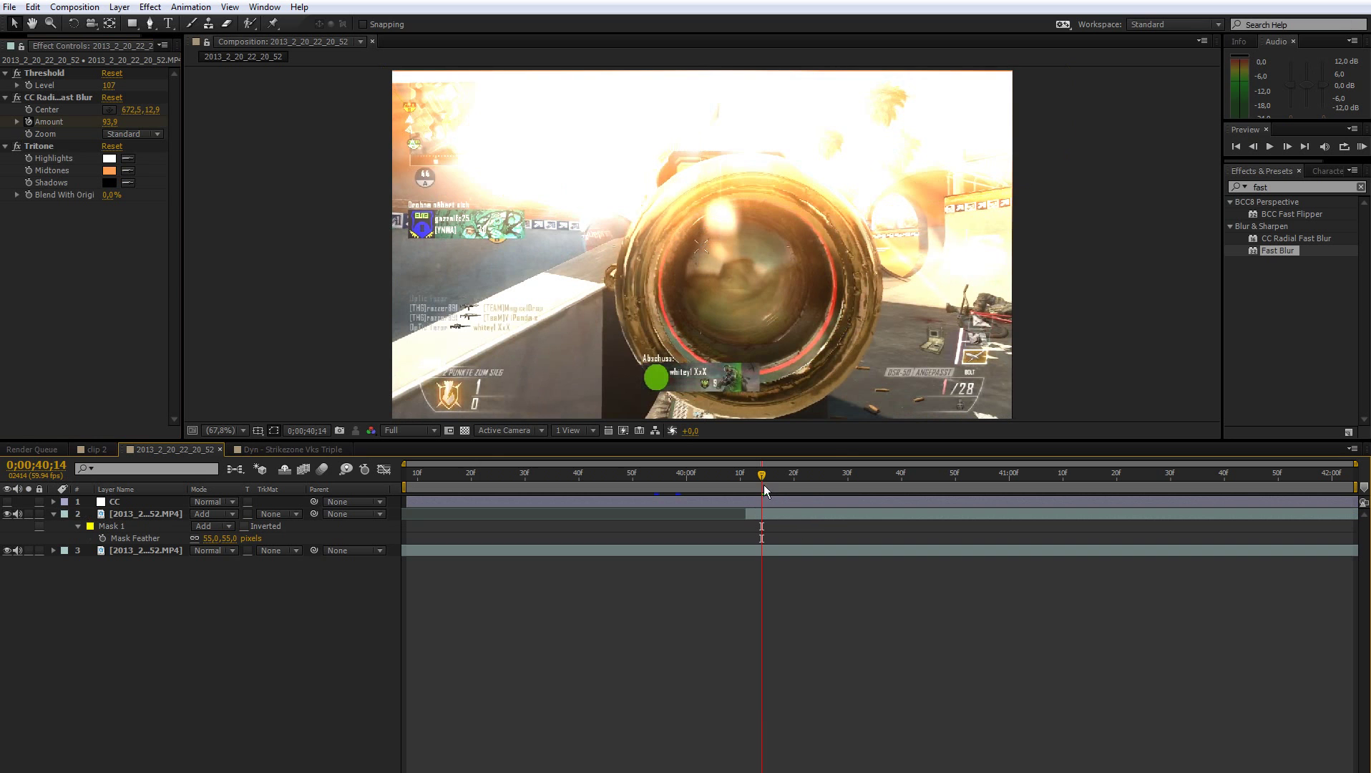
pyautogui.moveTo(758, 480); pyautogui.dragTo(793, 479)
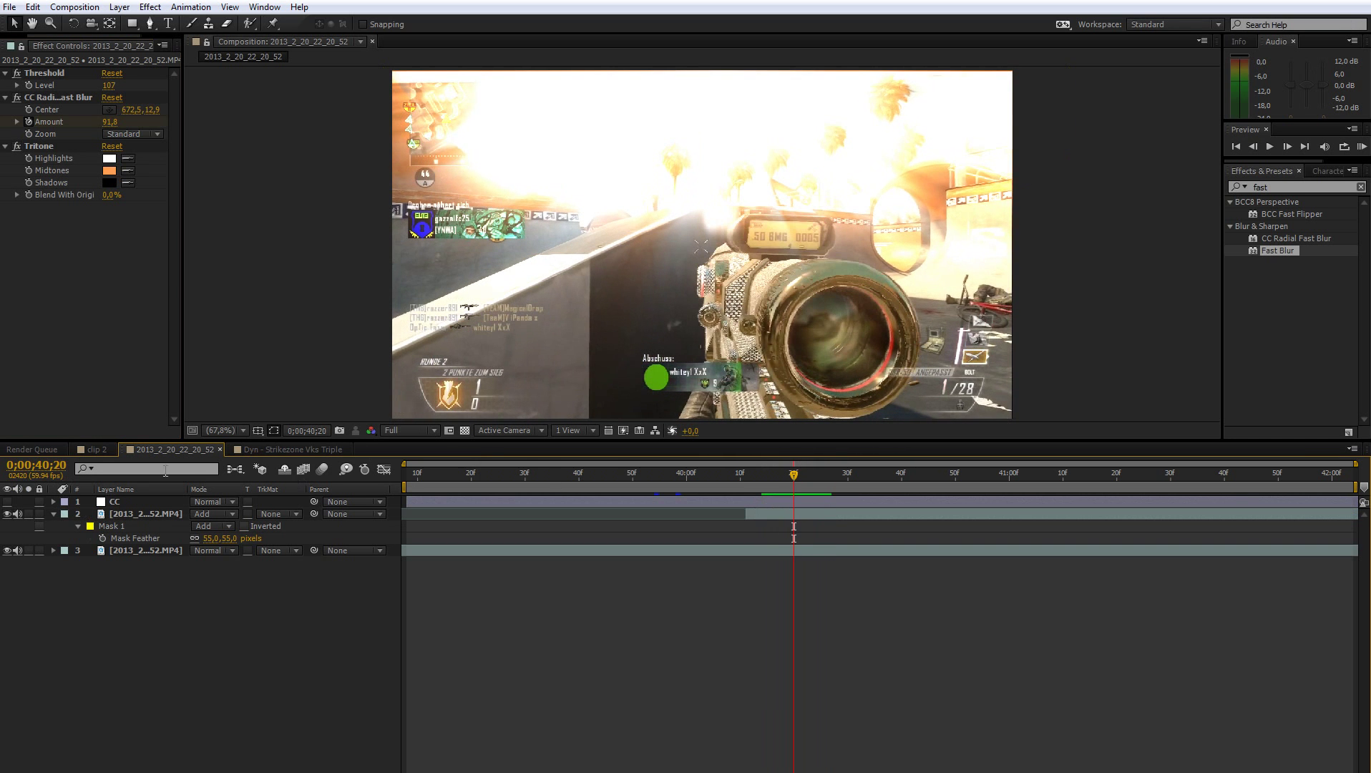
pyautogui.click(76, 449)
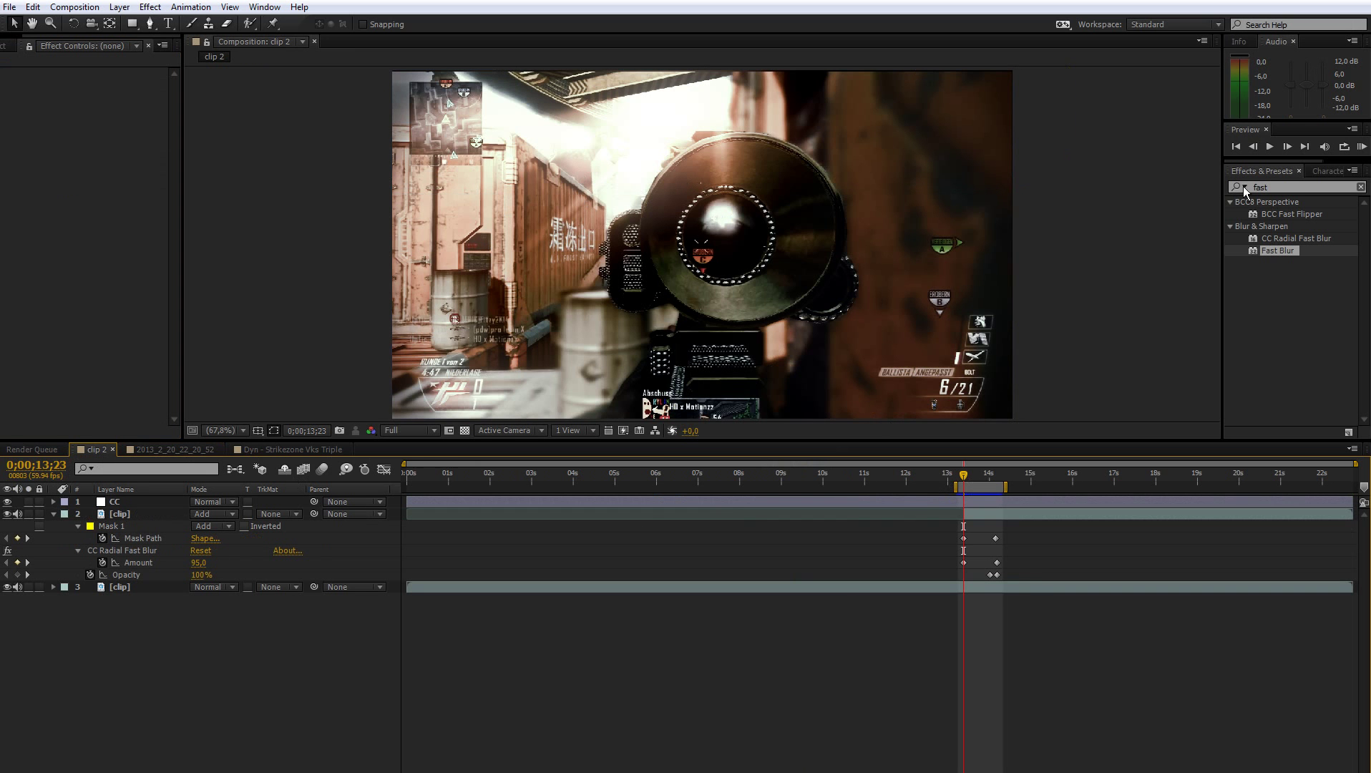
pyautogui.click(1362, 146)
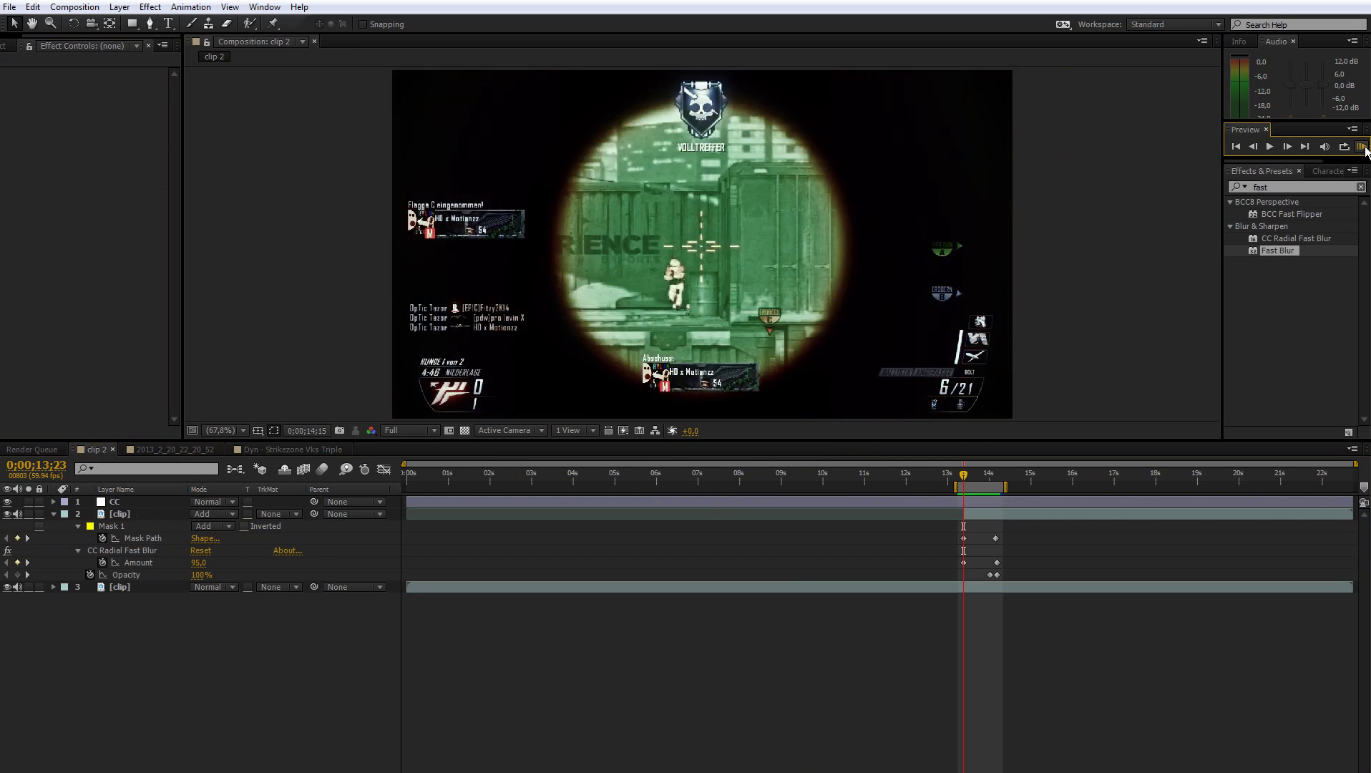
# - In Strikezone, select the Add-mode gameplay layer 2 and delete it
pyautogui.click(337, 449)
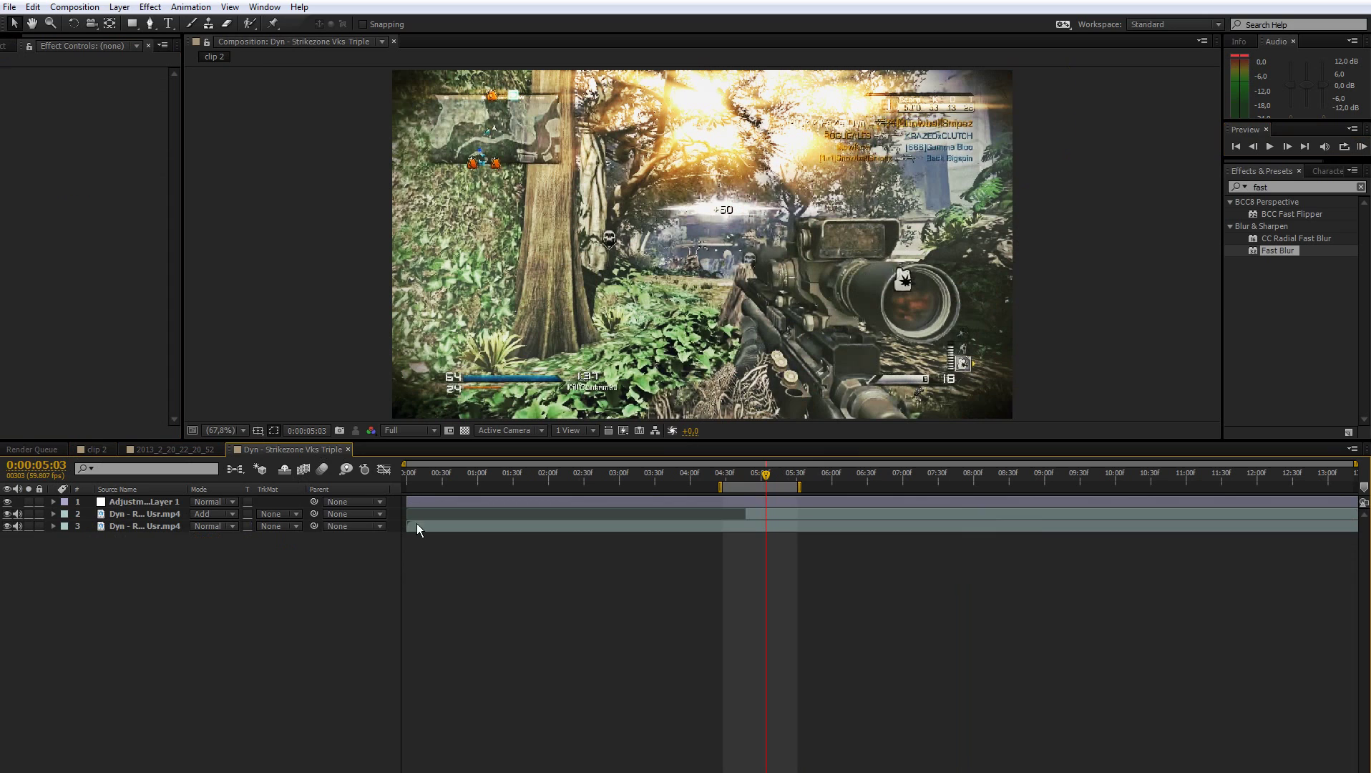
pyautogui.click(153, 514)
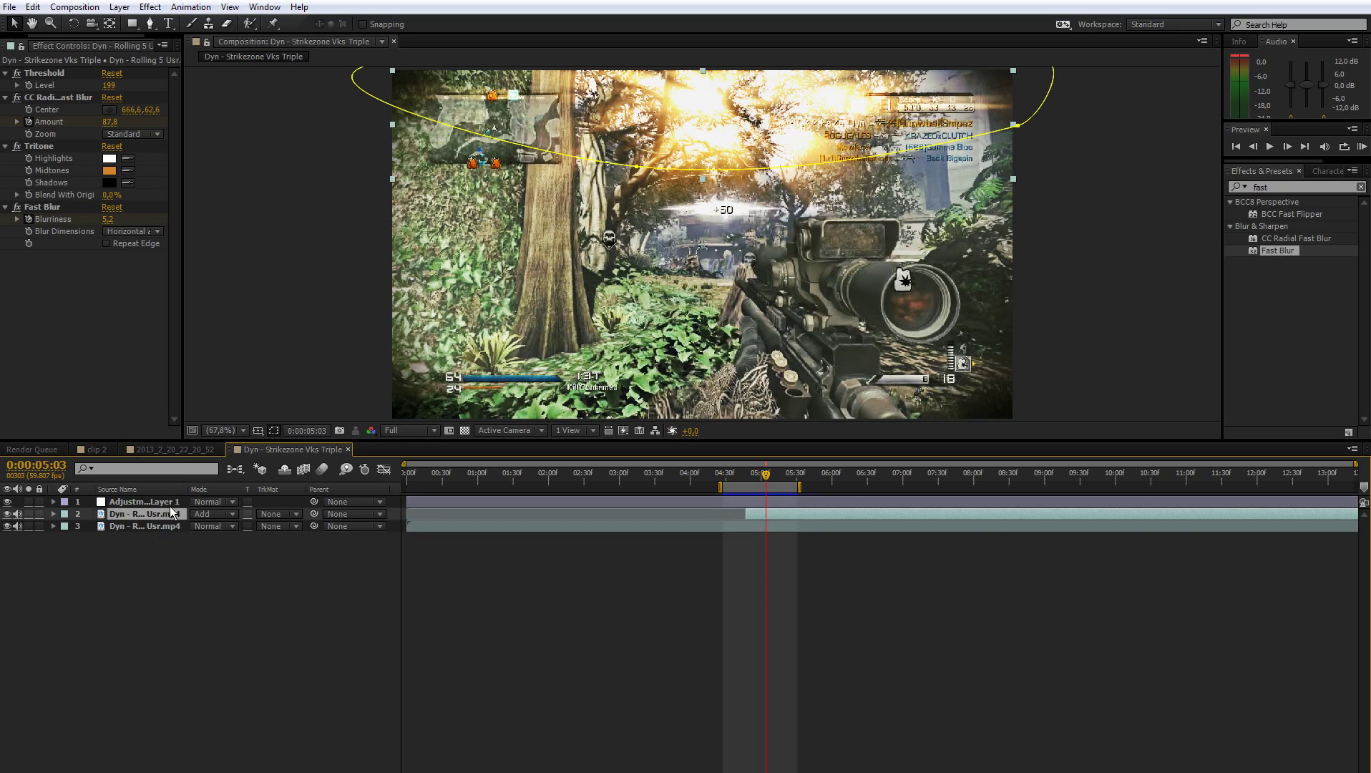
pyautogui.click(54, 77)
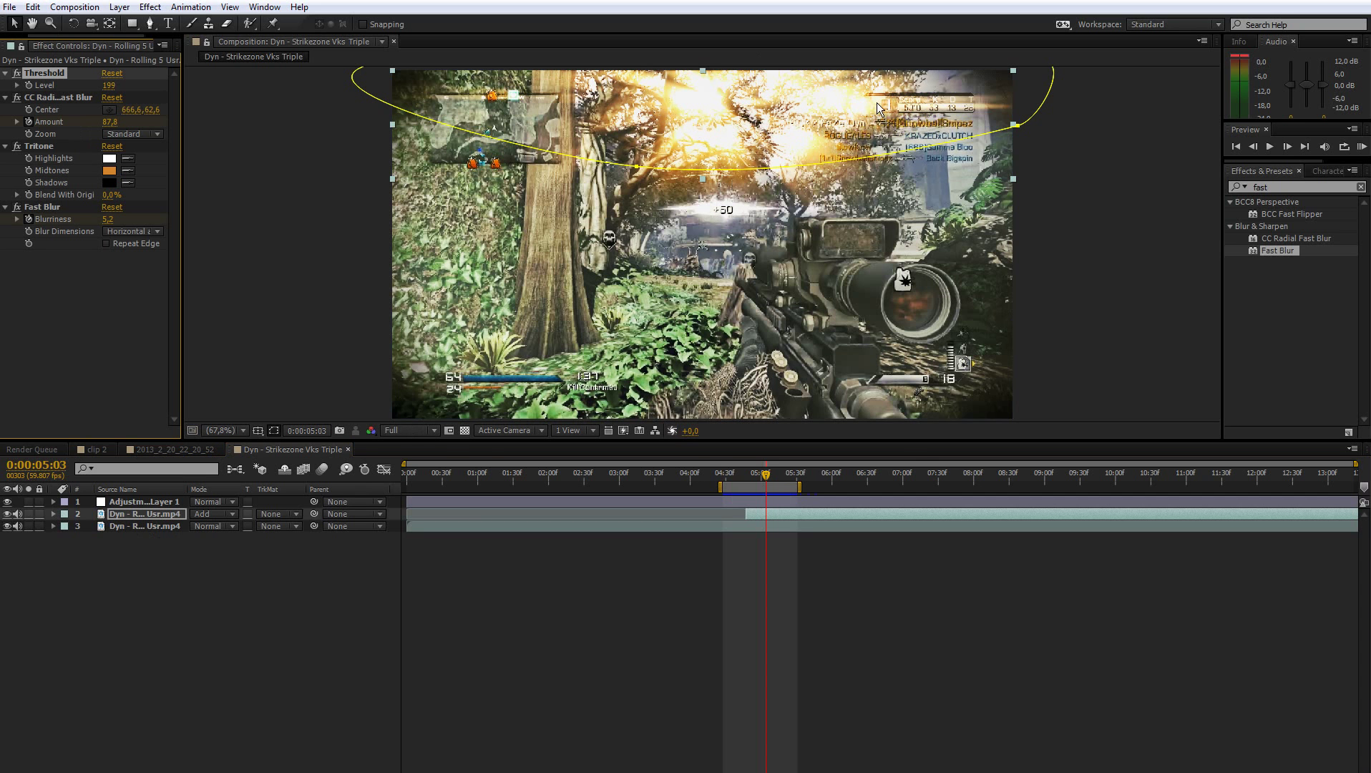
pyautogui.click(763, 516)
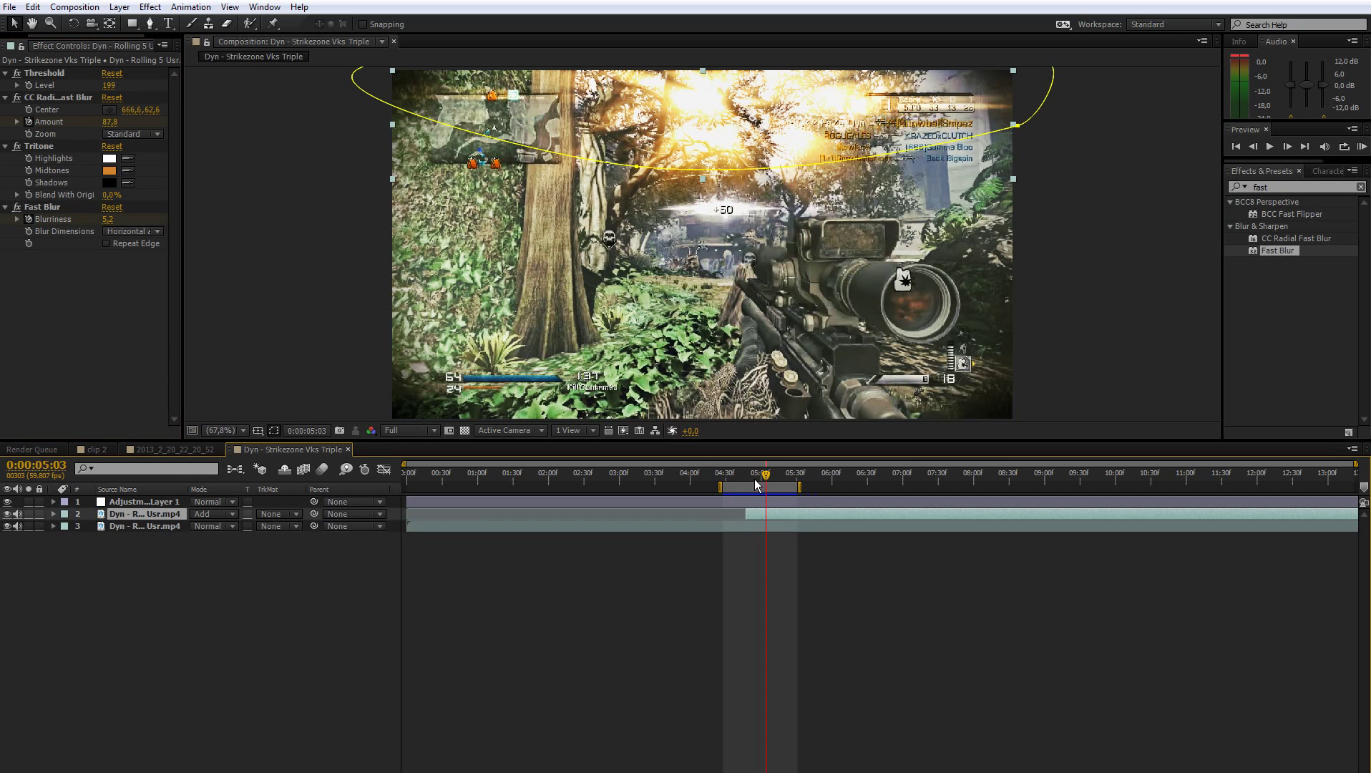
pyautogui.moveTo(755, 479); pyautogui.dragTo(759, 479)
pyautogui.click(761, 524)
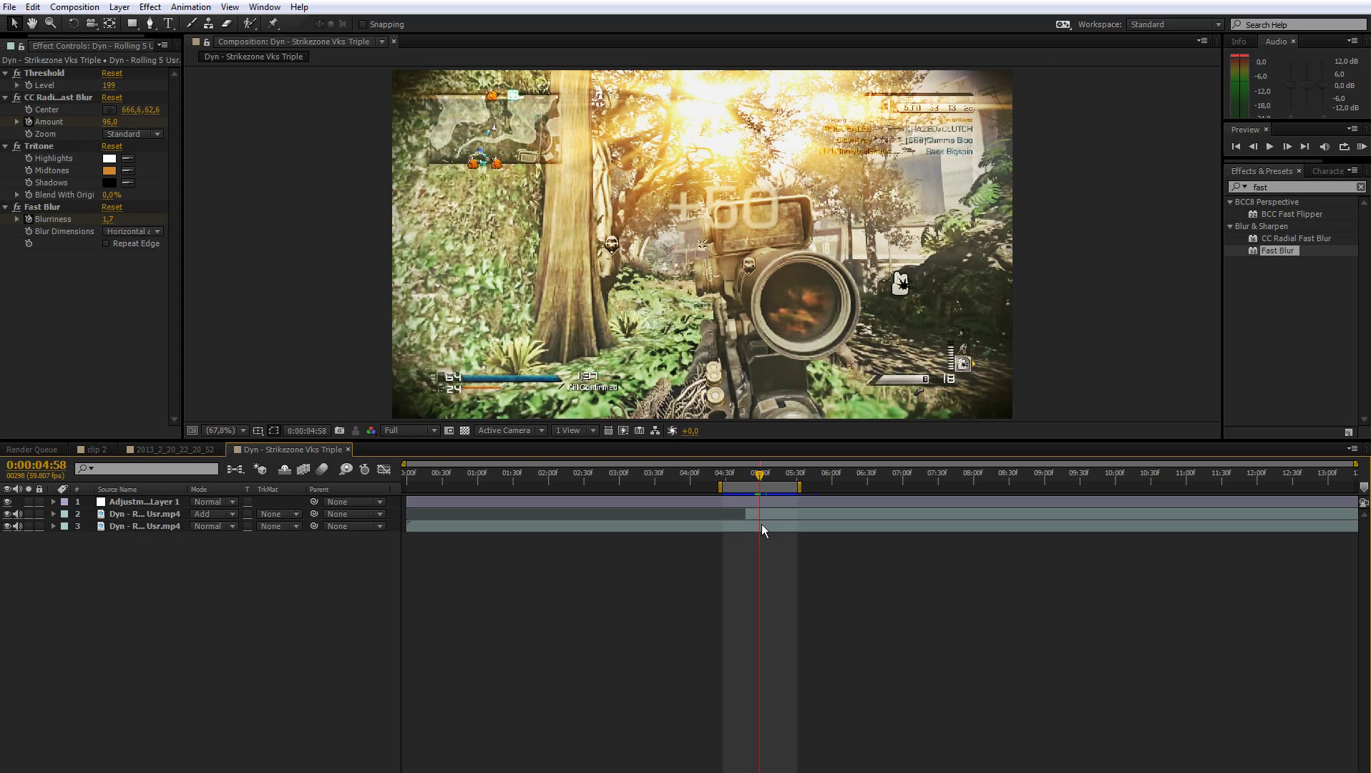
pyautogui.click(760, 517)
pyautogui.click(161, 514)
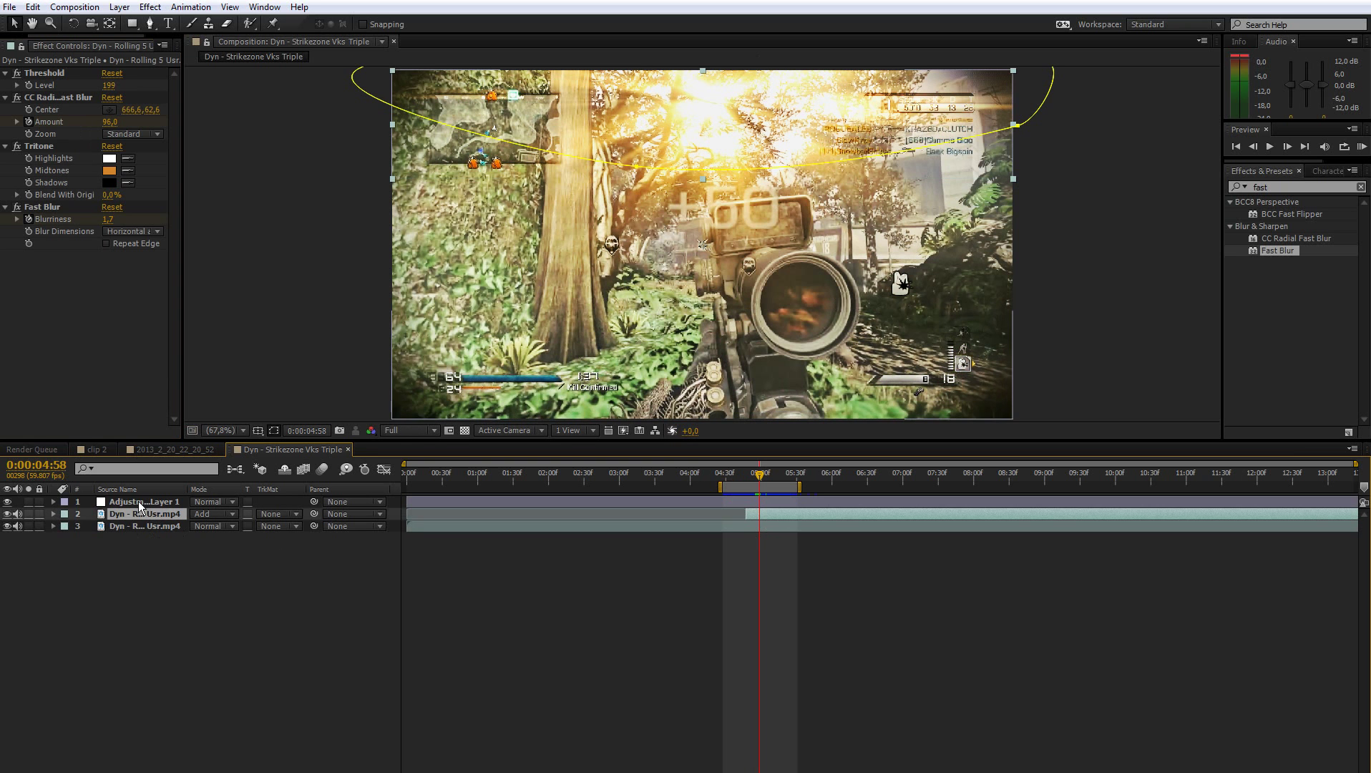
pyautogui.press('Delete')
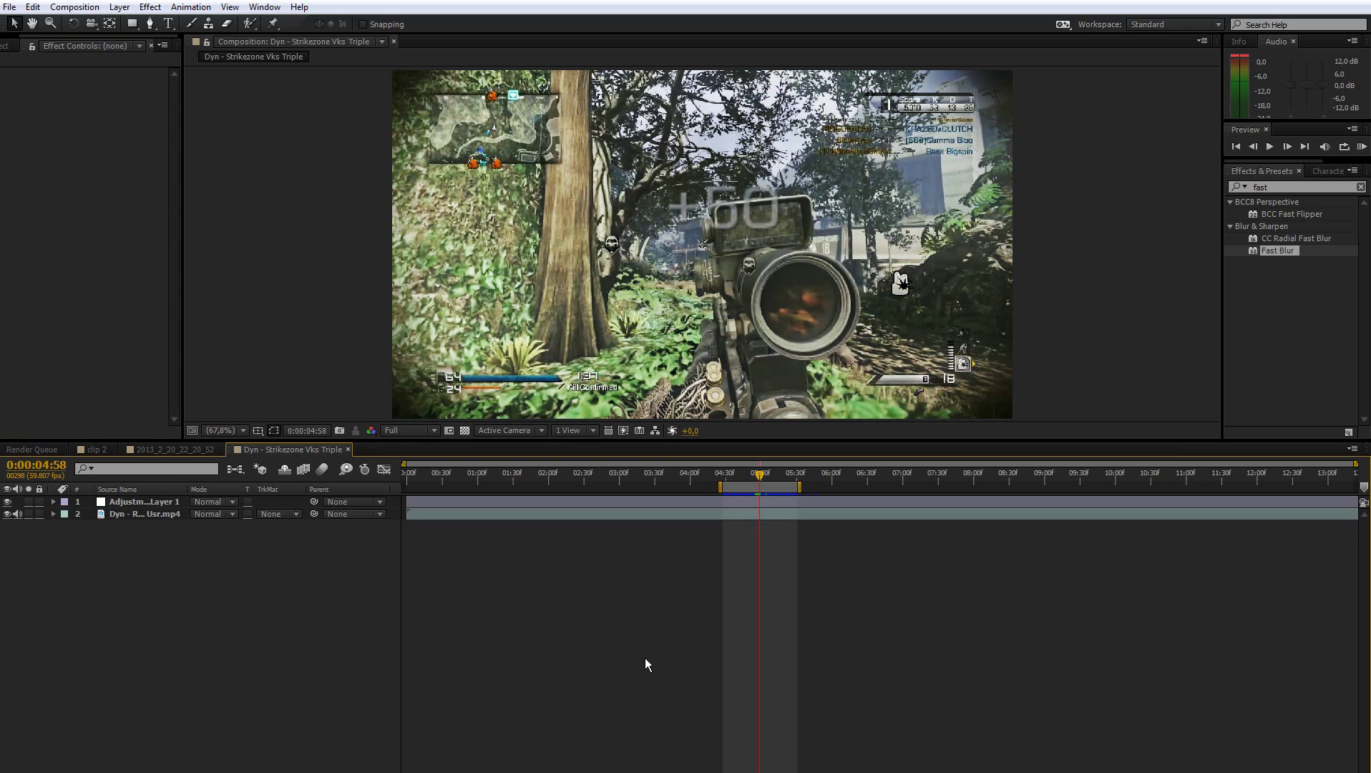
# - Select the gameplay footage layer and find the cut point at frame 0:00:04:57
pyautogui.click(791, 514)
pyautogui.click(880, 602)
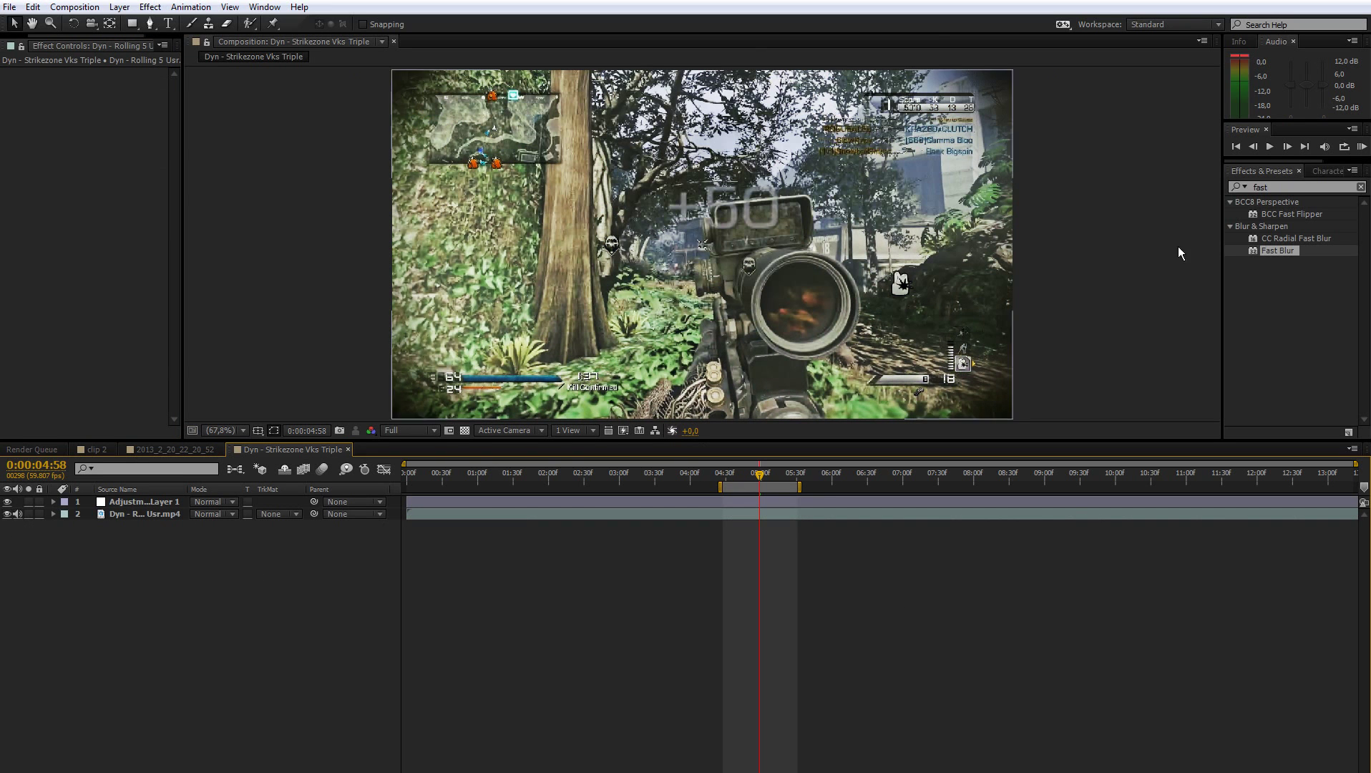
pyautogui.click(165, 514)
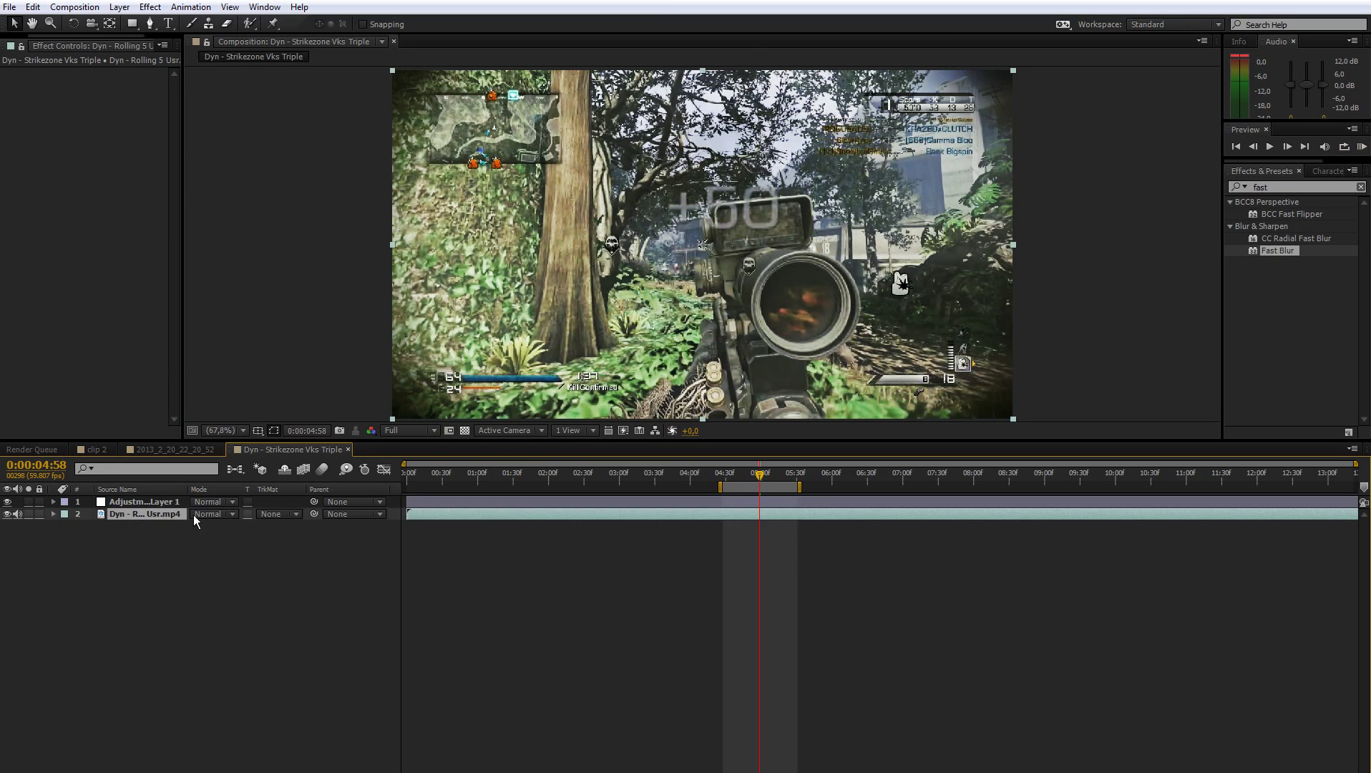
pyautogui.click(750, 479)
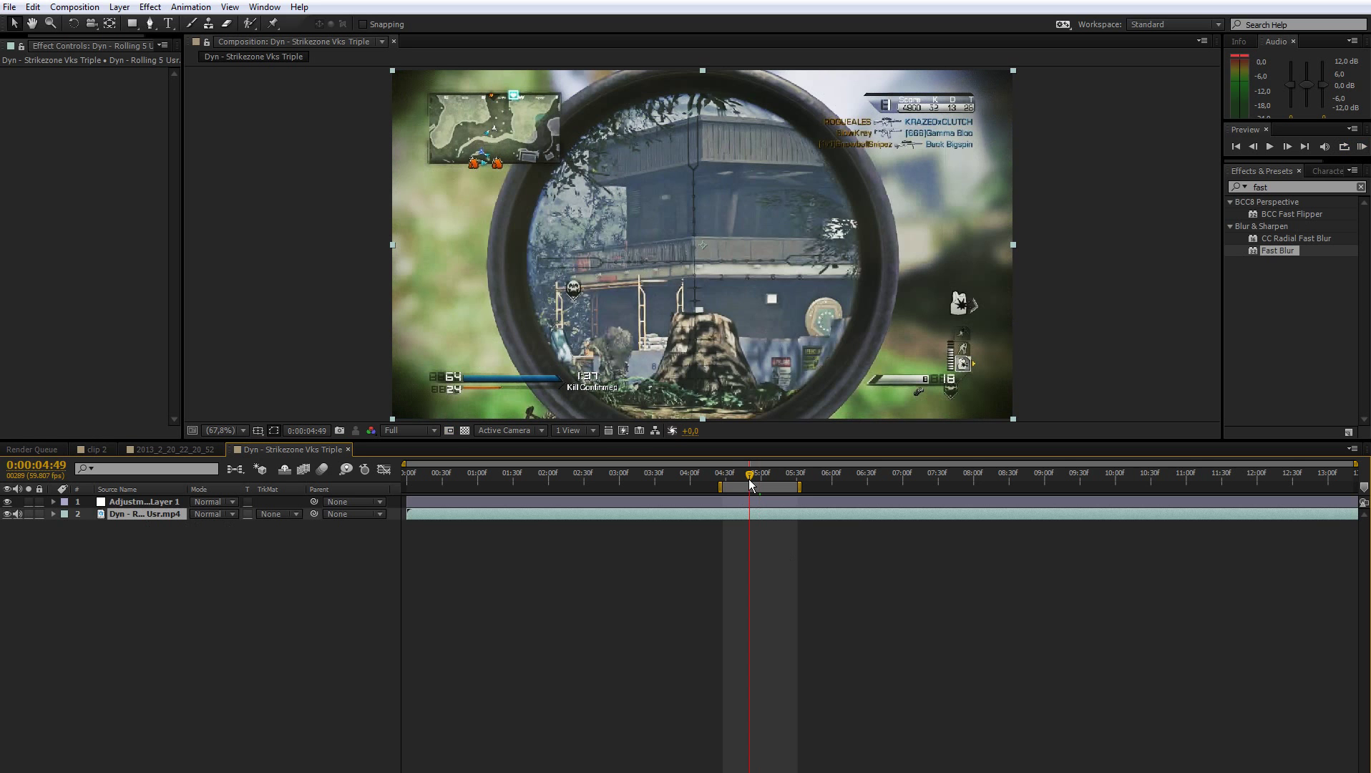
pyautogui.moveTo(748, 481); pyautogui.dragTo(756, 478)
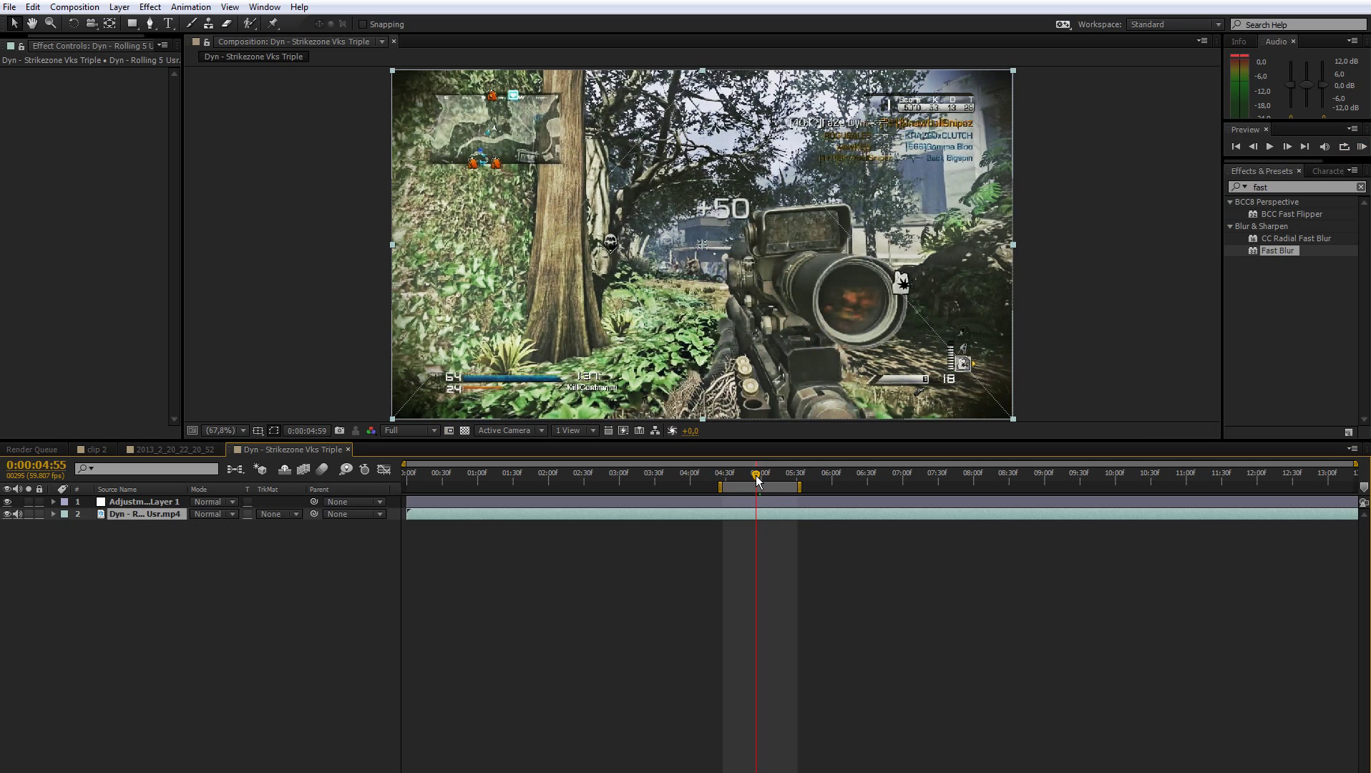
pyautogui.press('pageup')
pyautogui.press('pageup')
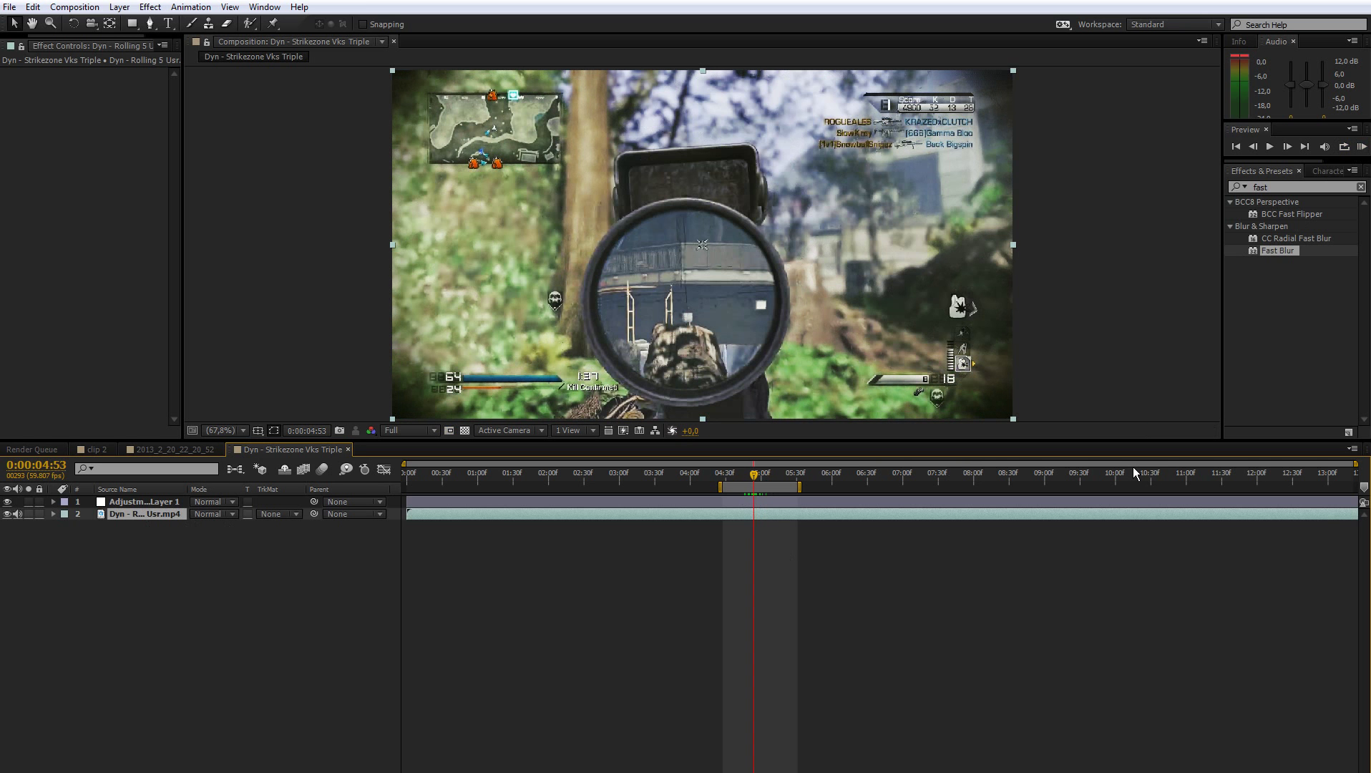
pyautogui.press('pageup')
pyautogui.press('space')
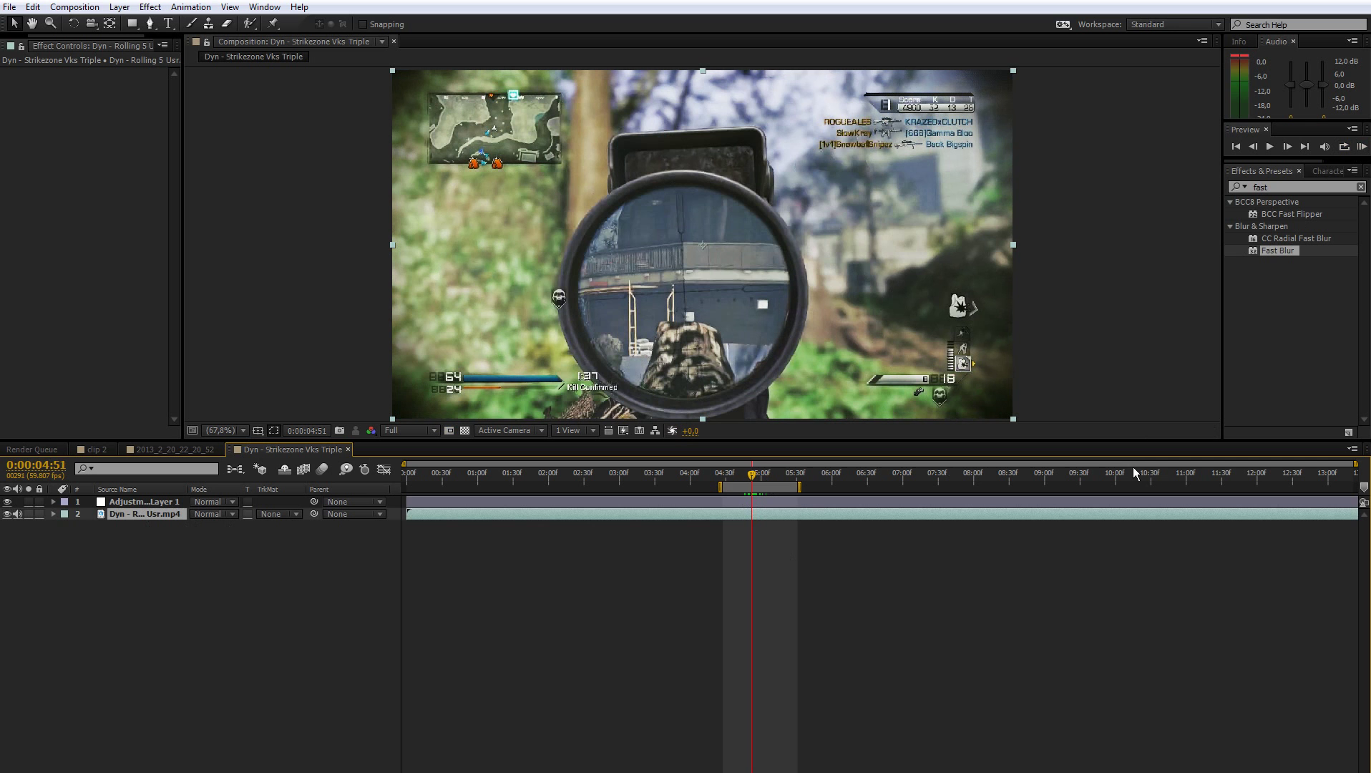
pyautogui.press('space')
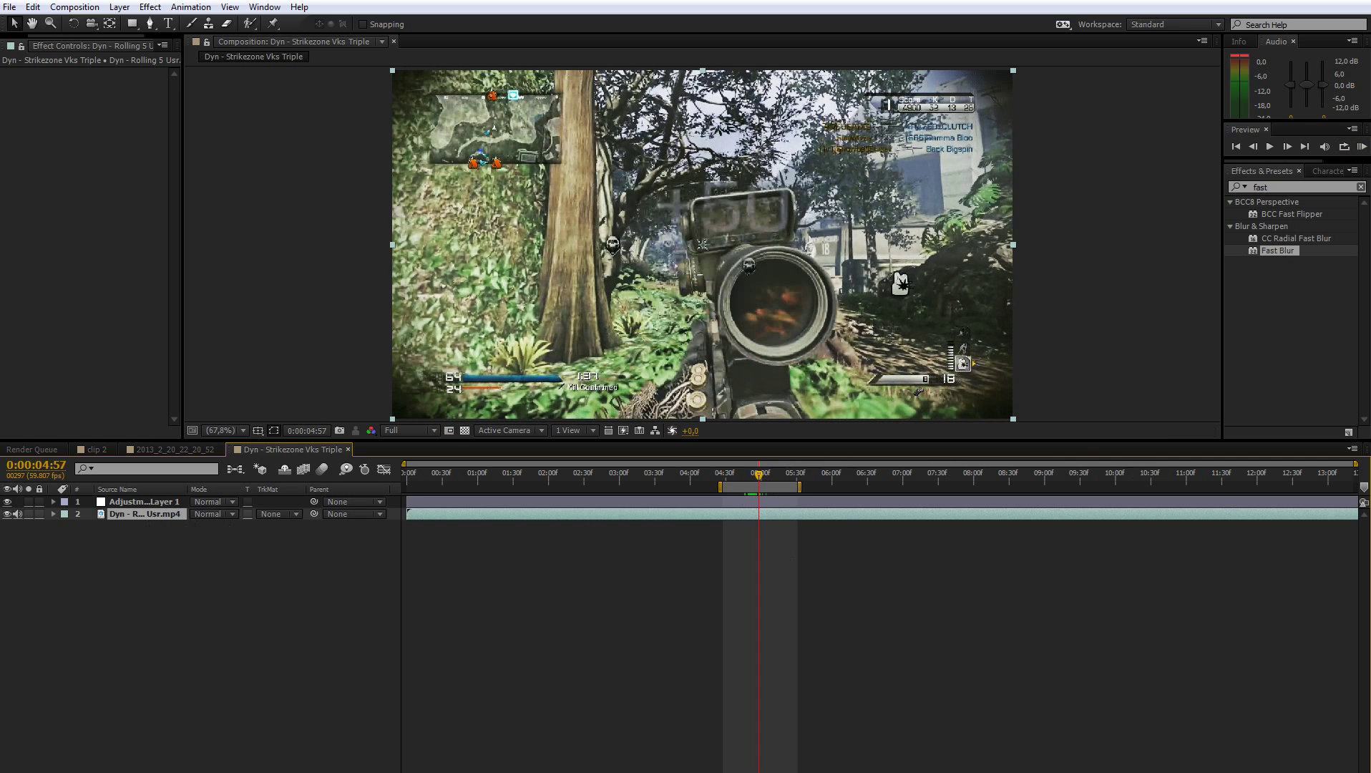
# - Split the gameplay layer at 0:00:04:57 and extend the new part to the timeline end
pyautogui.click(304, 637)
pyautogui.click(129, 515)
pyautogui.hotkey('ctrl', 'shift', 'd')
pyautogui.moveTo(758, 526); pyautogui.dragTo(1367, 601)
pyautogui.moveTo(597, 570); pyautogui.dragTo(1368, 519)
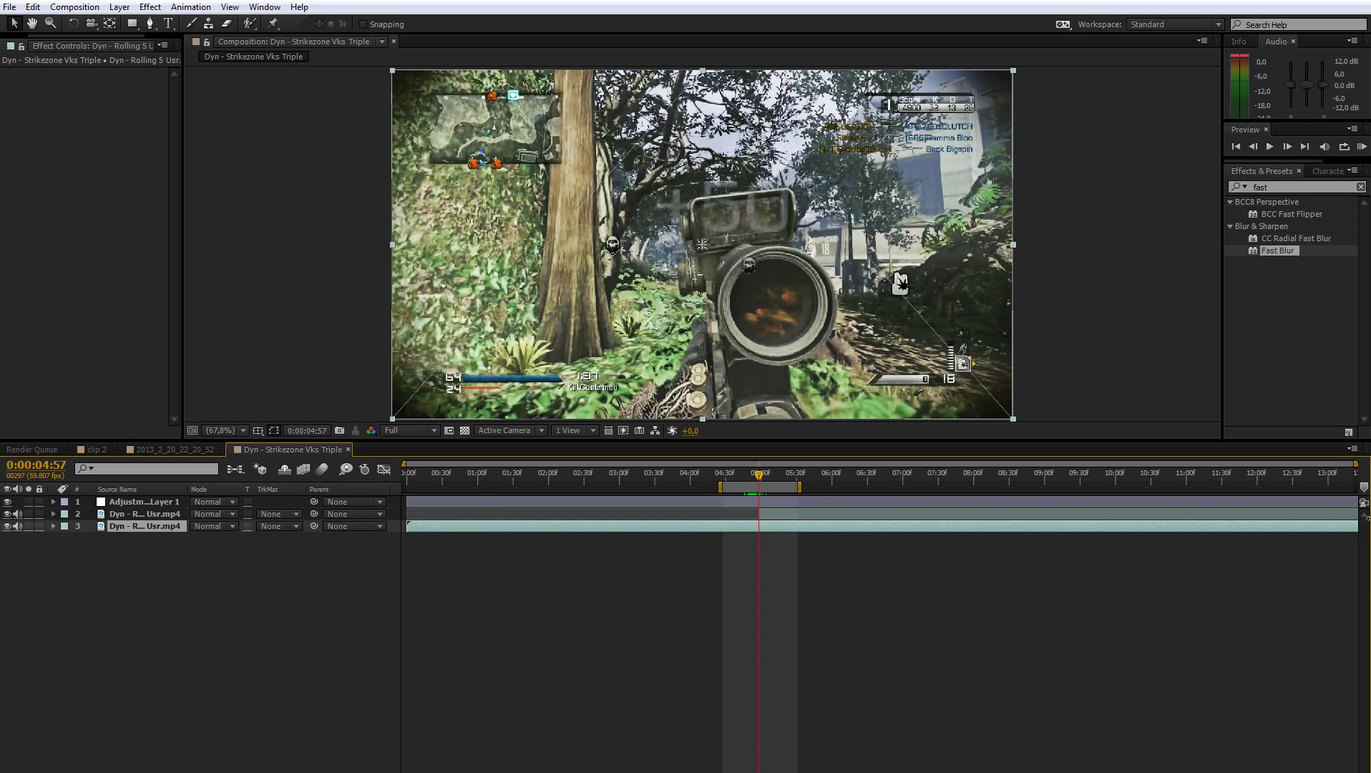
pyautogui.click(806, 514)
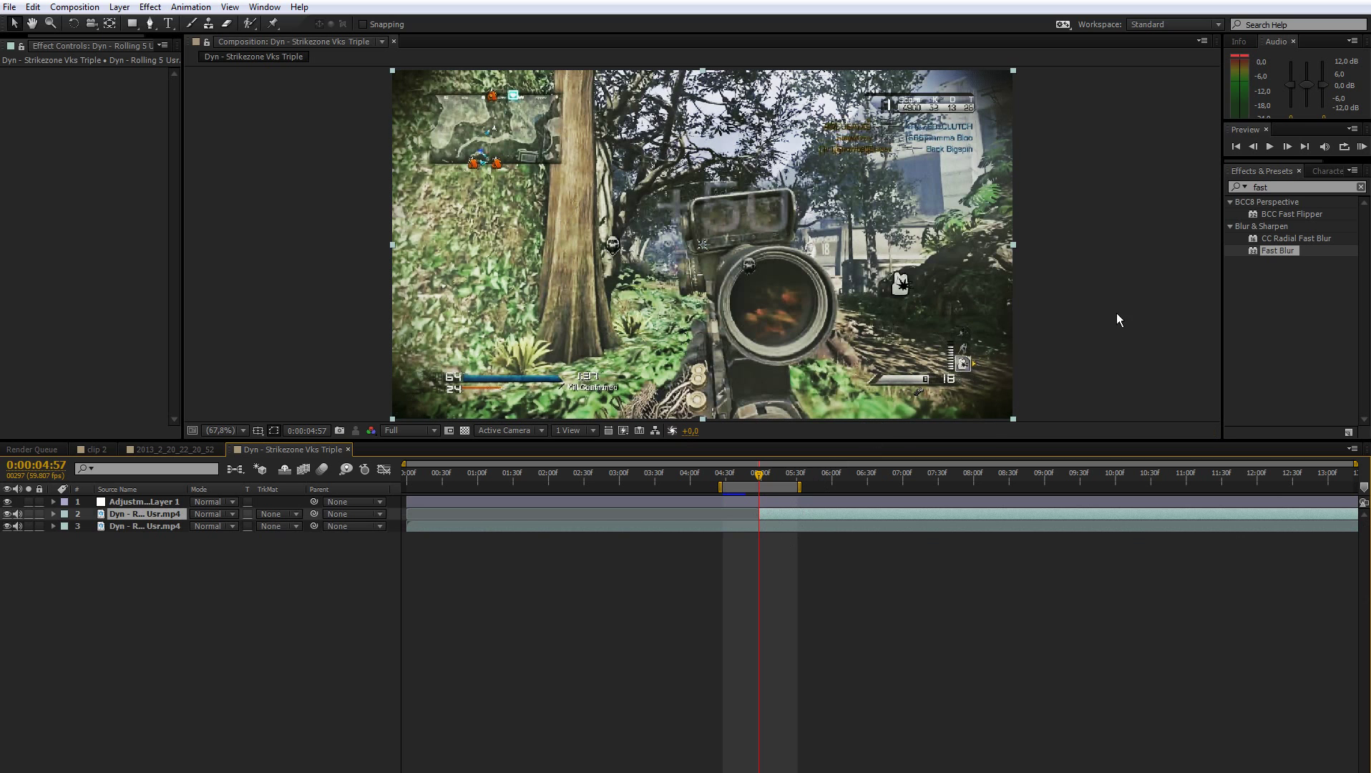
# - Apply Threshold to the post-cut layer and raise its Level to about 196
pyautogui.click(1290, 186)
pyautogui.write('t')
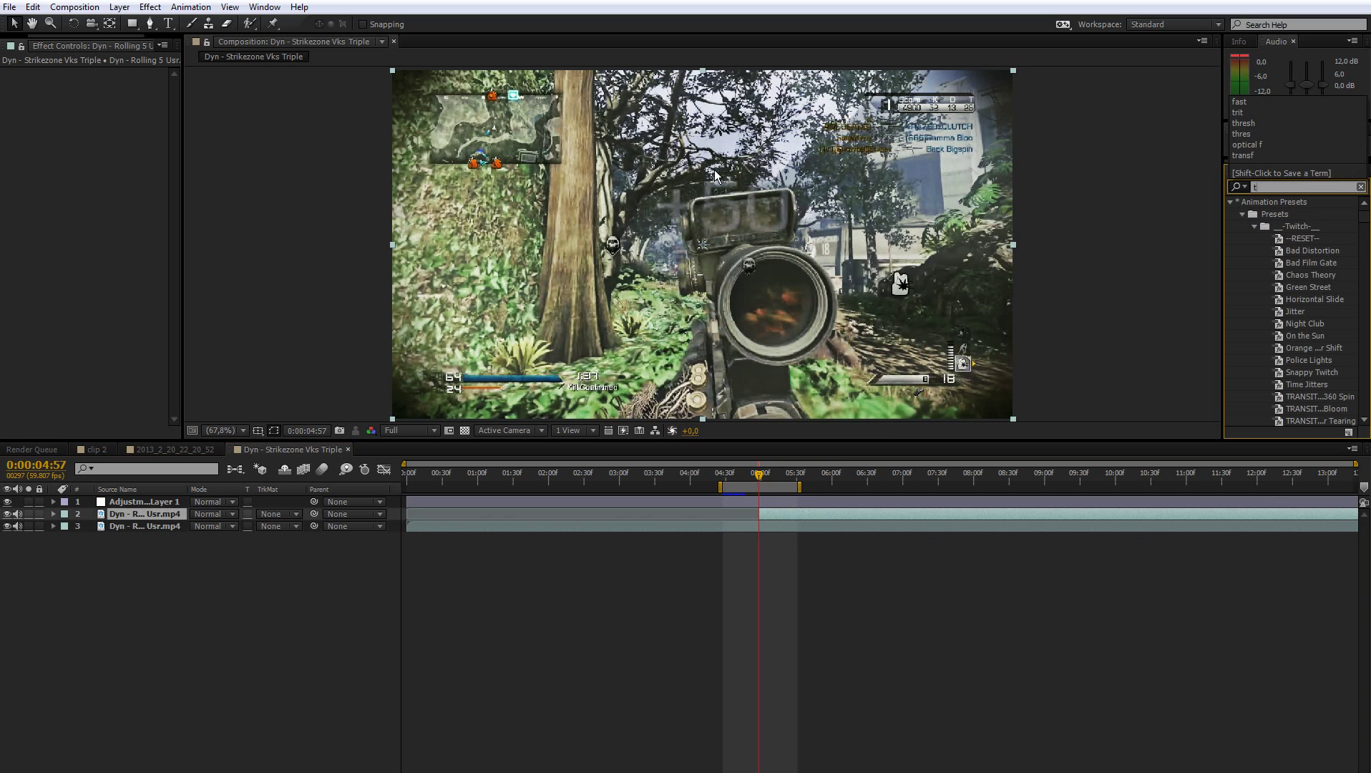
pyautogui.write('hres')
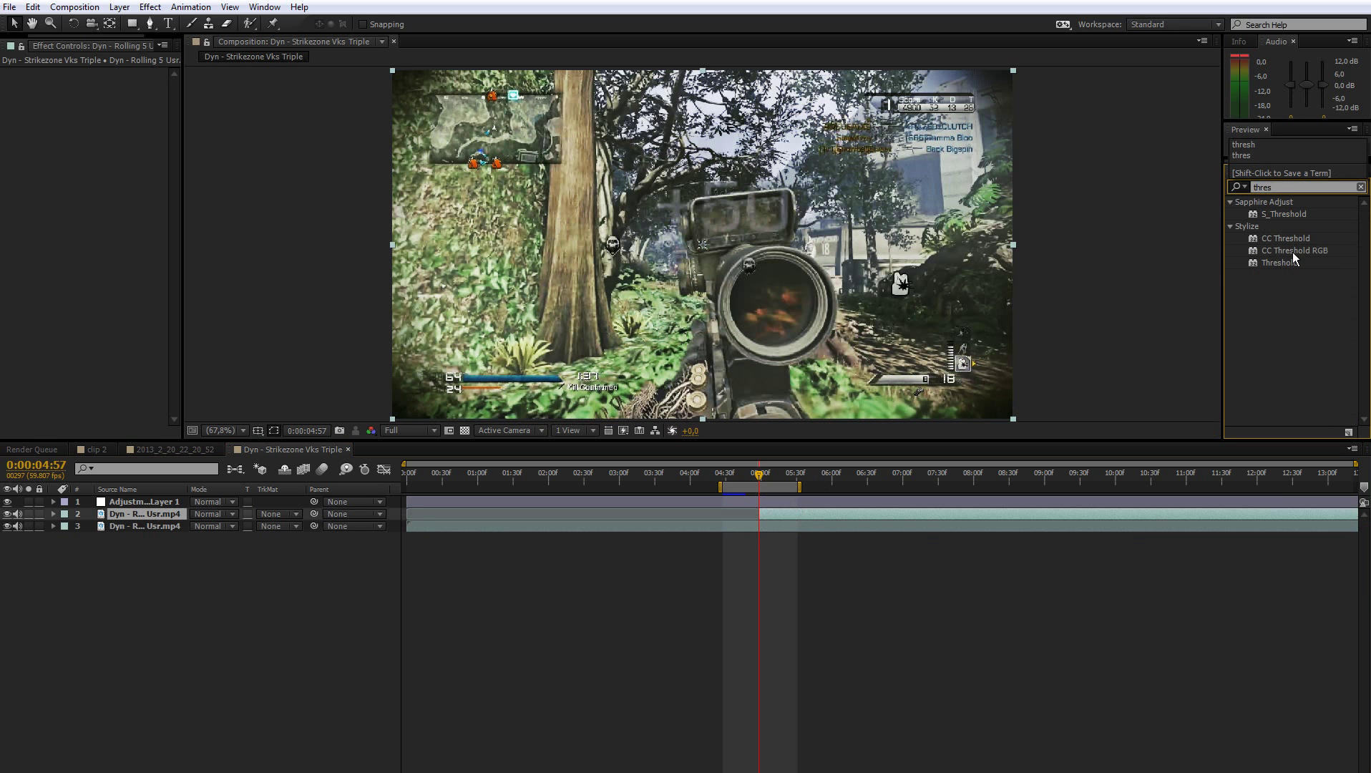
pyautogui.moveTo(1292, 262); pyautogui.dragTo(793, 509)
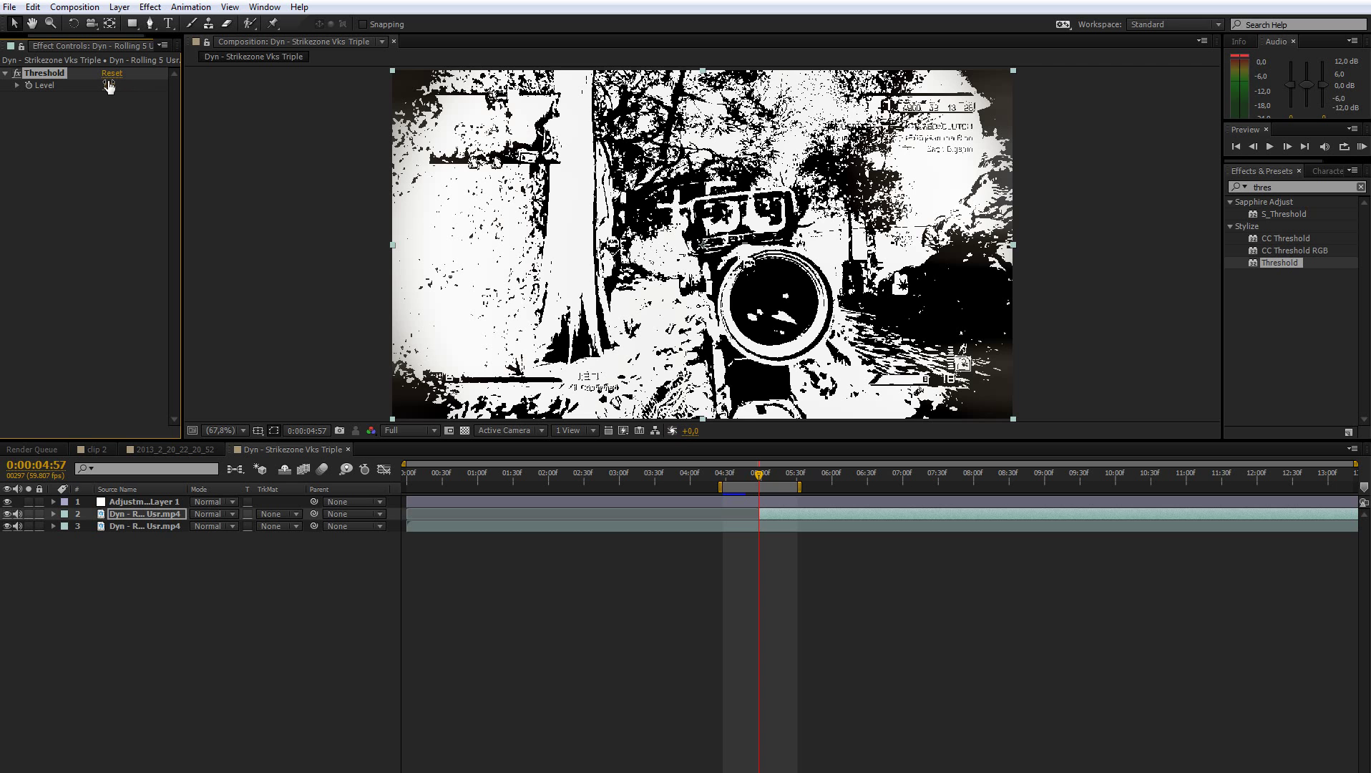
pyautogui.moveTo(108, 86); pyautogui.dragTo(127, 80)
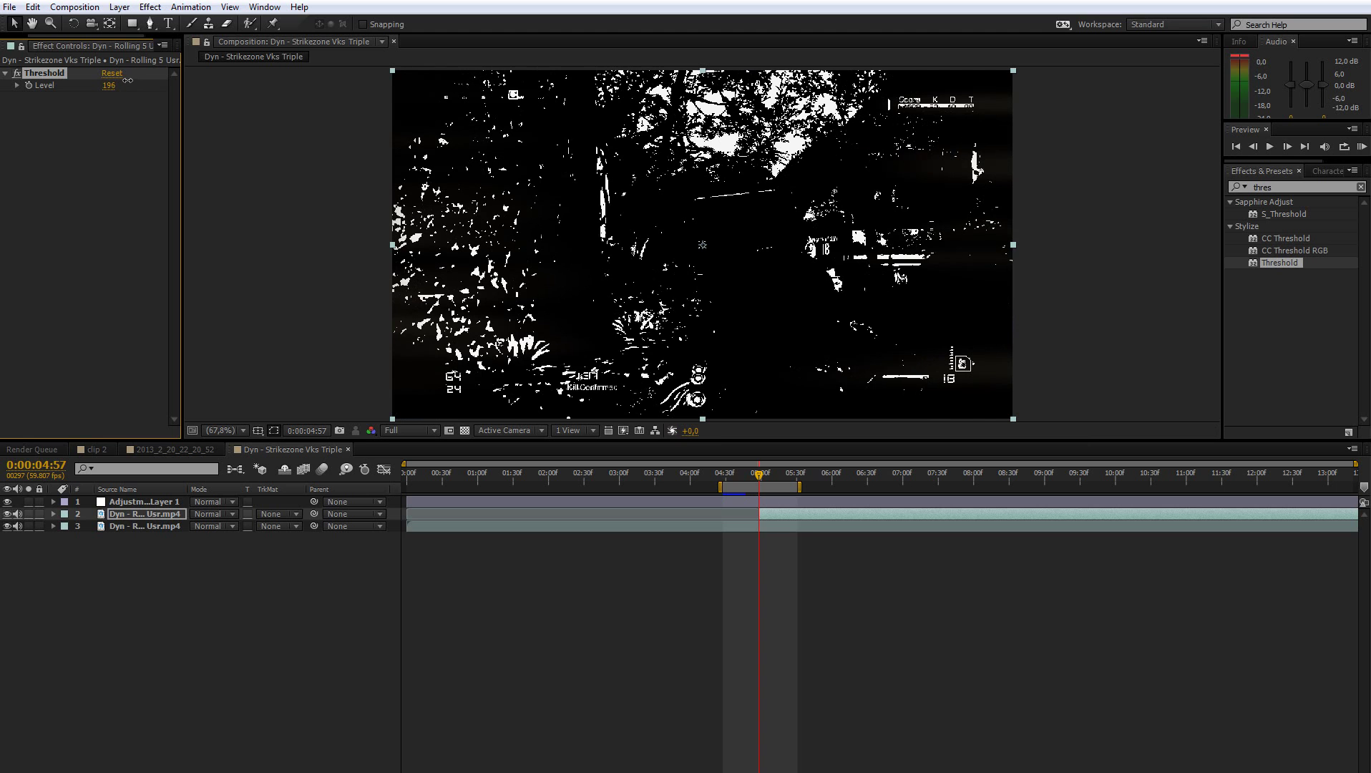
# - Draw a closed Pen-tool mask around the sky across the top of layer 2
pyautogui.click(150, 23)
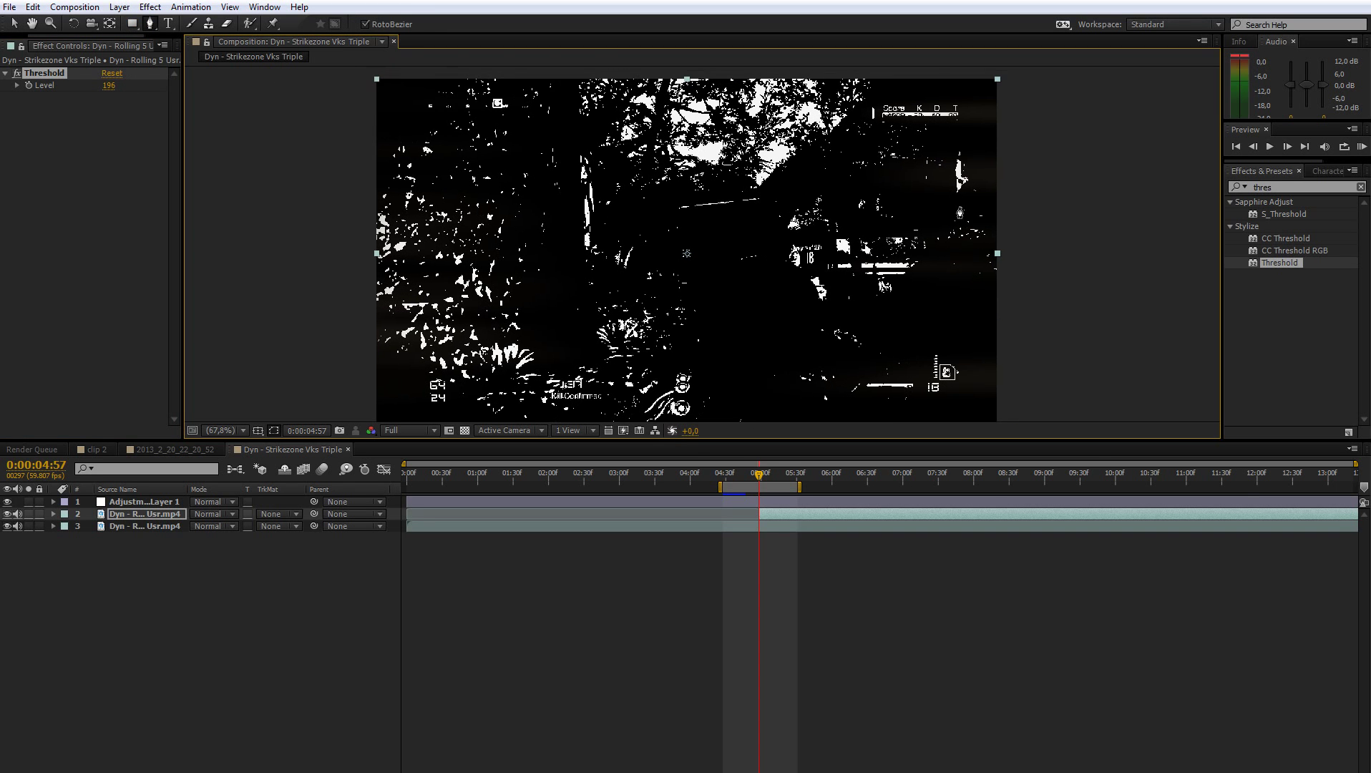
pyautogui.click(1015, 78)
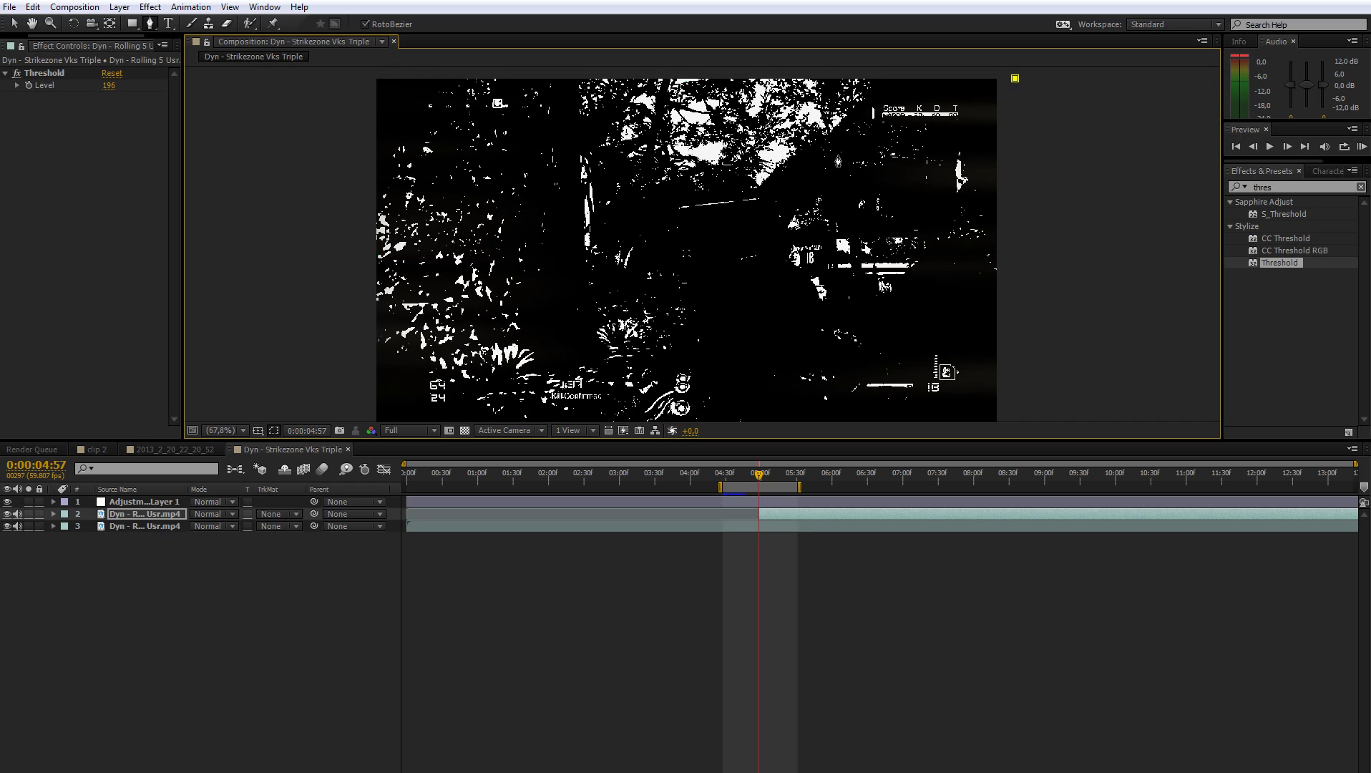
pyautogui.click(720, 196)
pyautogui.click(361, 173)
pyautogui.scroll(2, 388, 197)
pyautogui.click(339, 124)
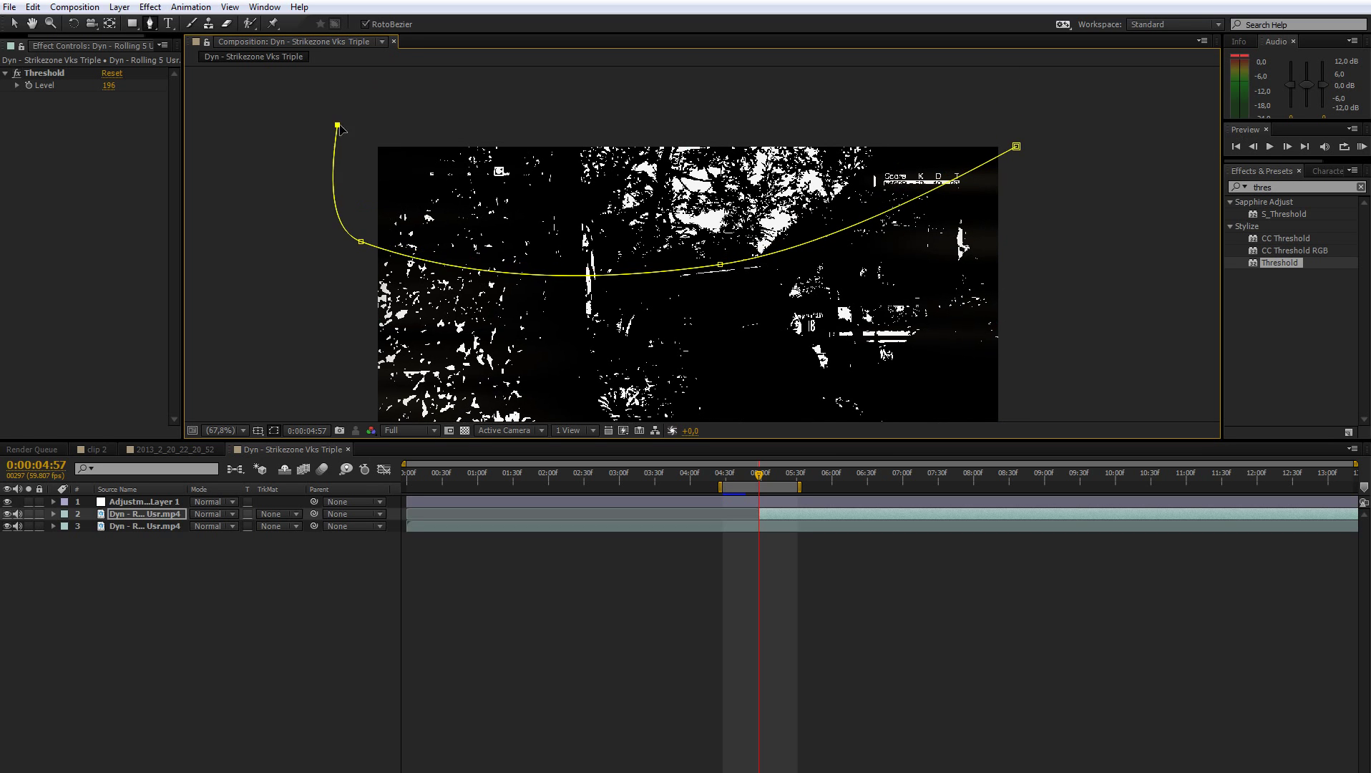
pyautogui.click(1017, 147)
pyautogui.scroll(-2, 1016, 146)
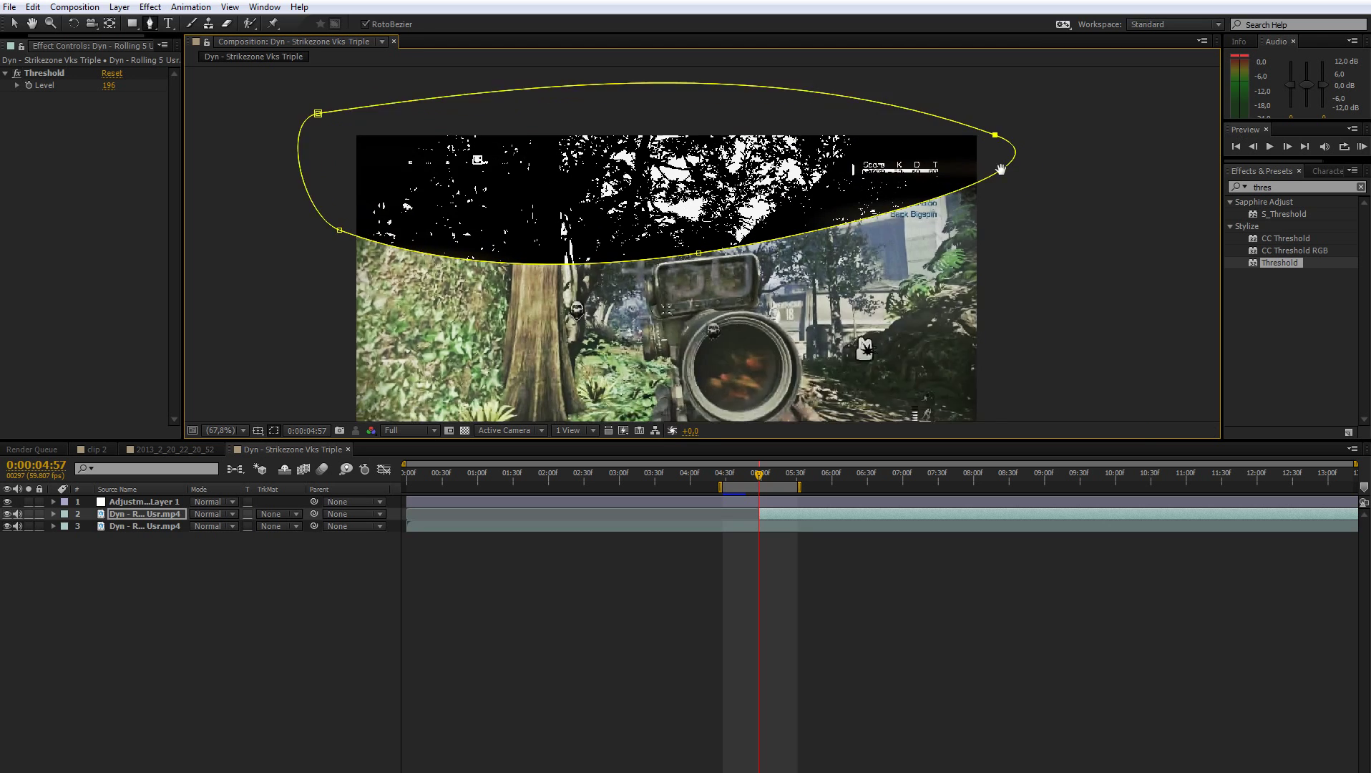
# - Feather the sky mask by 56 pixels and check the softened result
pyautogui.press('f')
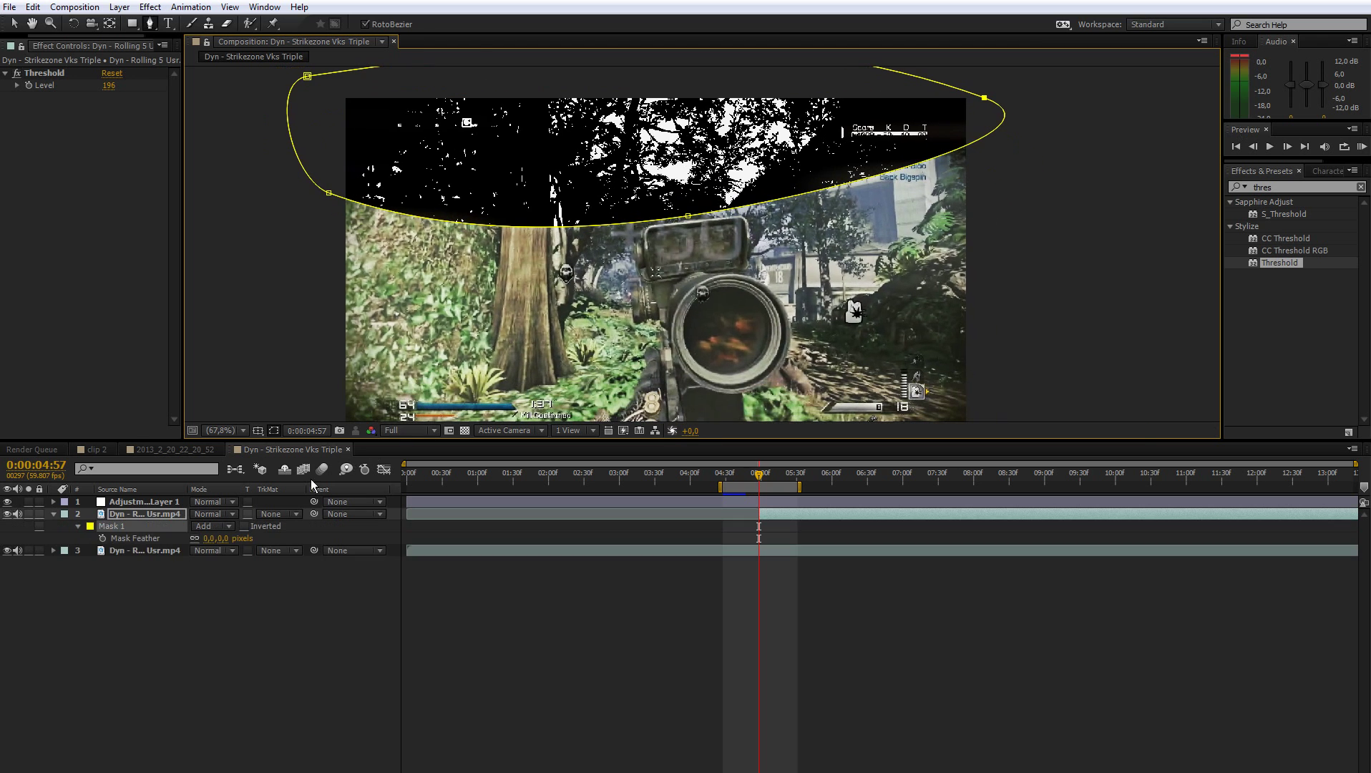
pyautogui.moveTo(226, 539); pyautogui.dragTo(249, 542)
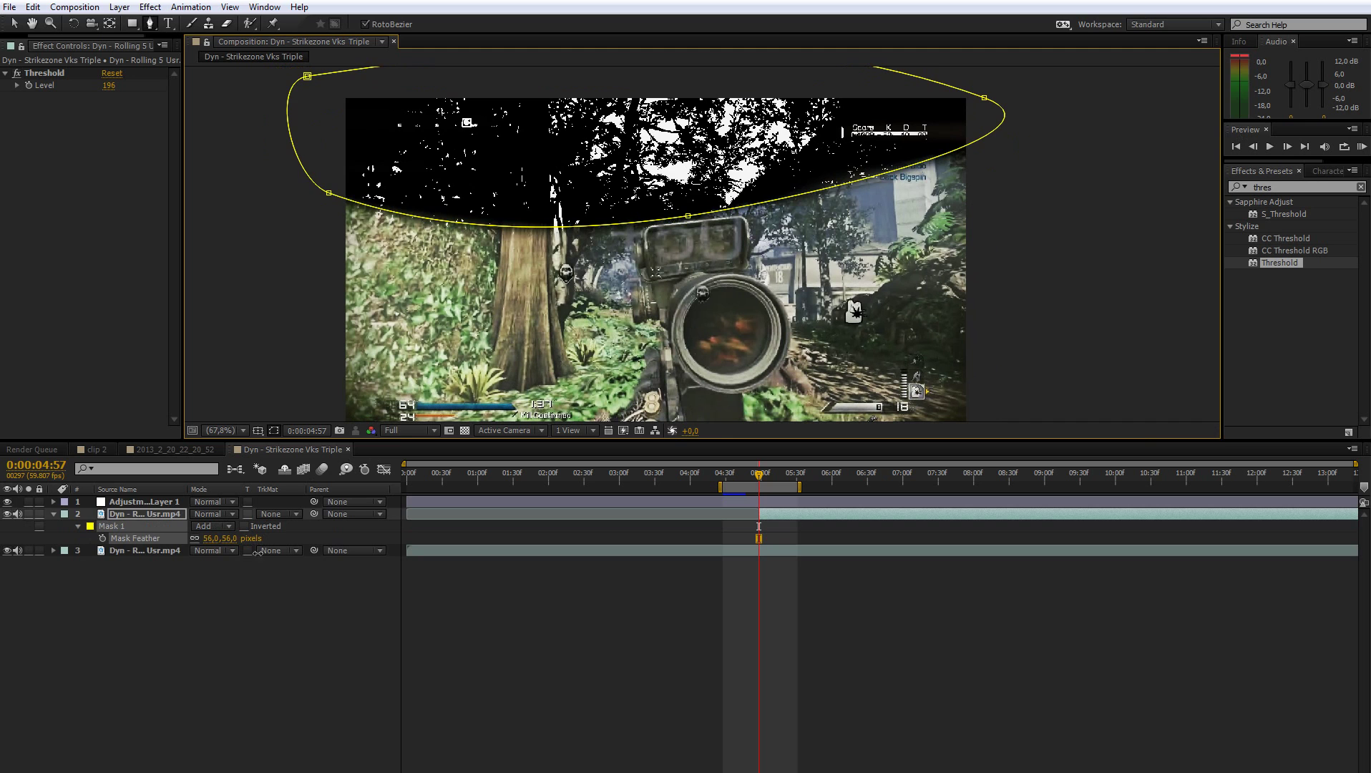
pyautogui.click(256, 574)
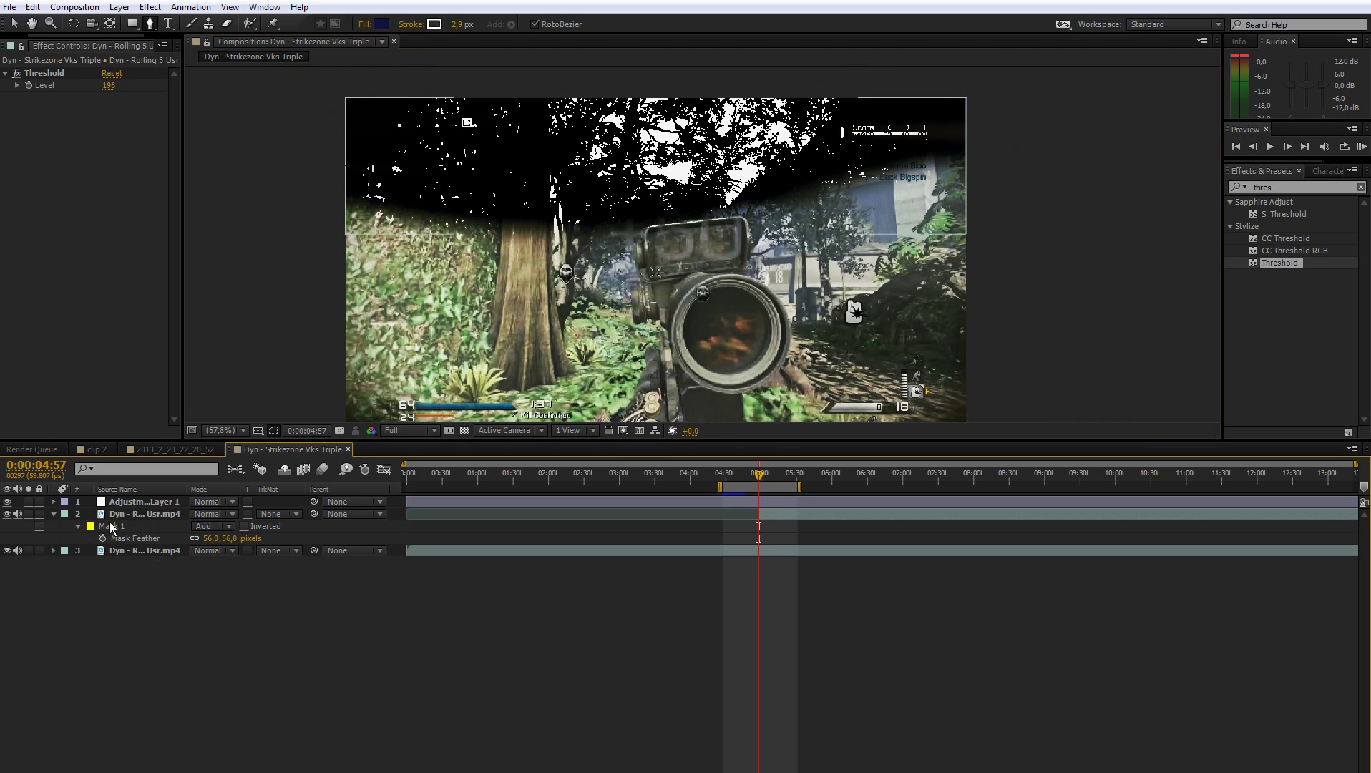
pyautogui.click(525, 516)
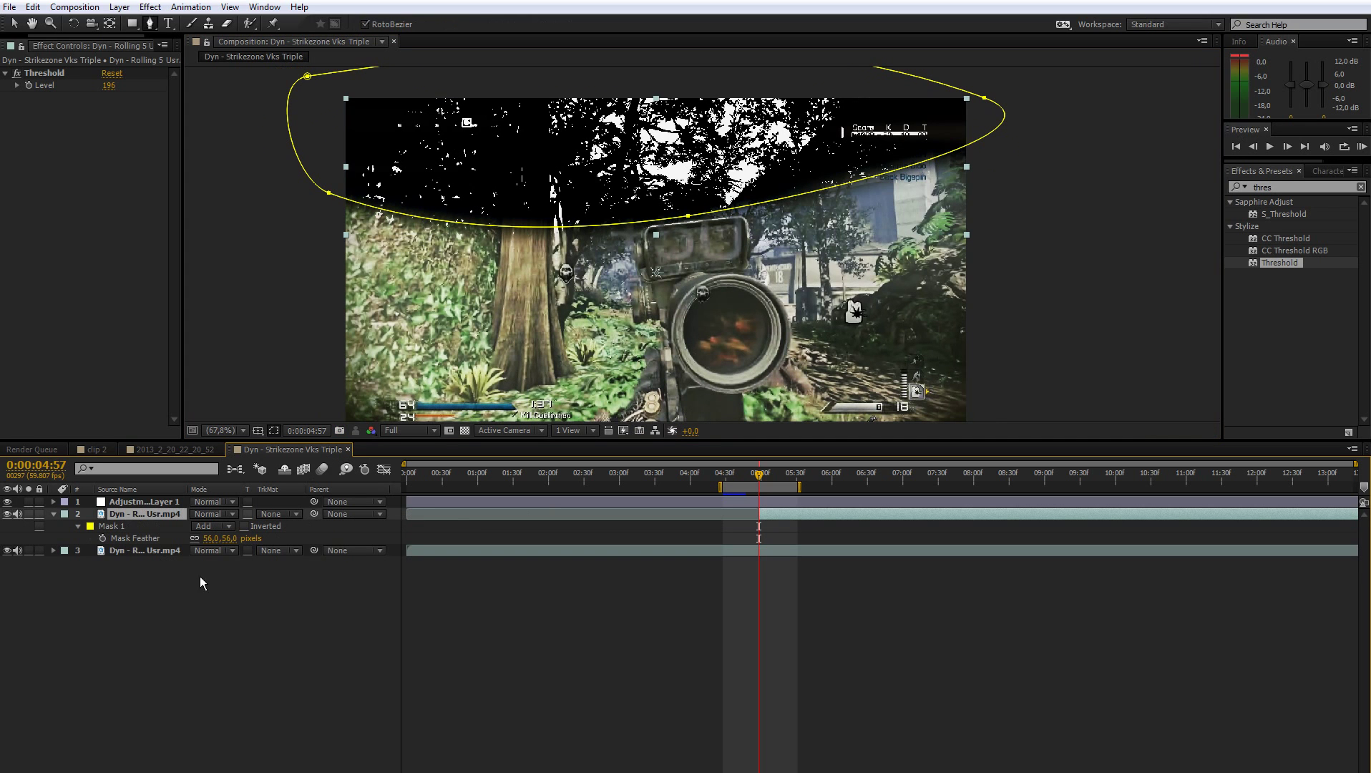
pyautogui.press('m')
pyautogui.press('m')
pyautogui.press('m')
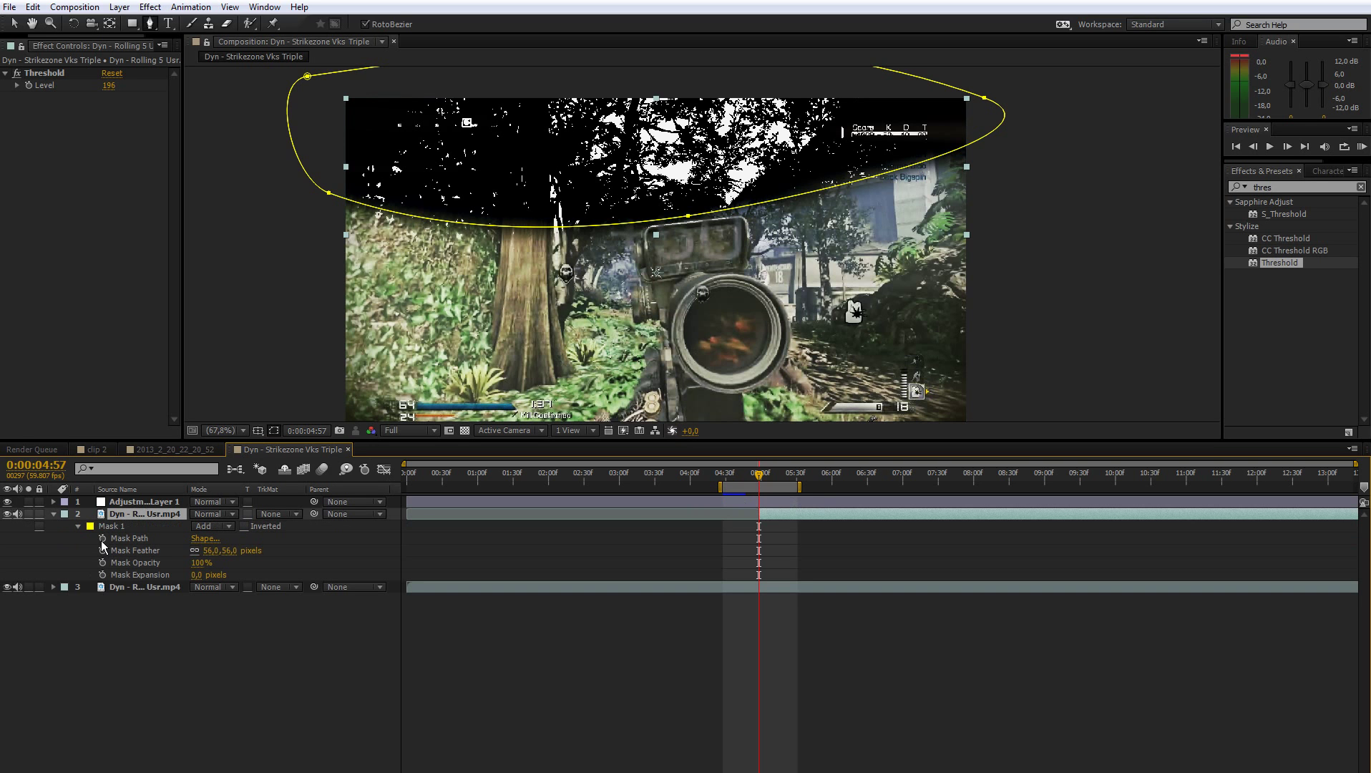
# - Set the masked threshold layer's blending mode to Add
pyautogui.moveTo(773, 476); pyautogui.dragTo(763, 477)
pyautogui.click(41, 76)
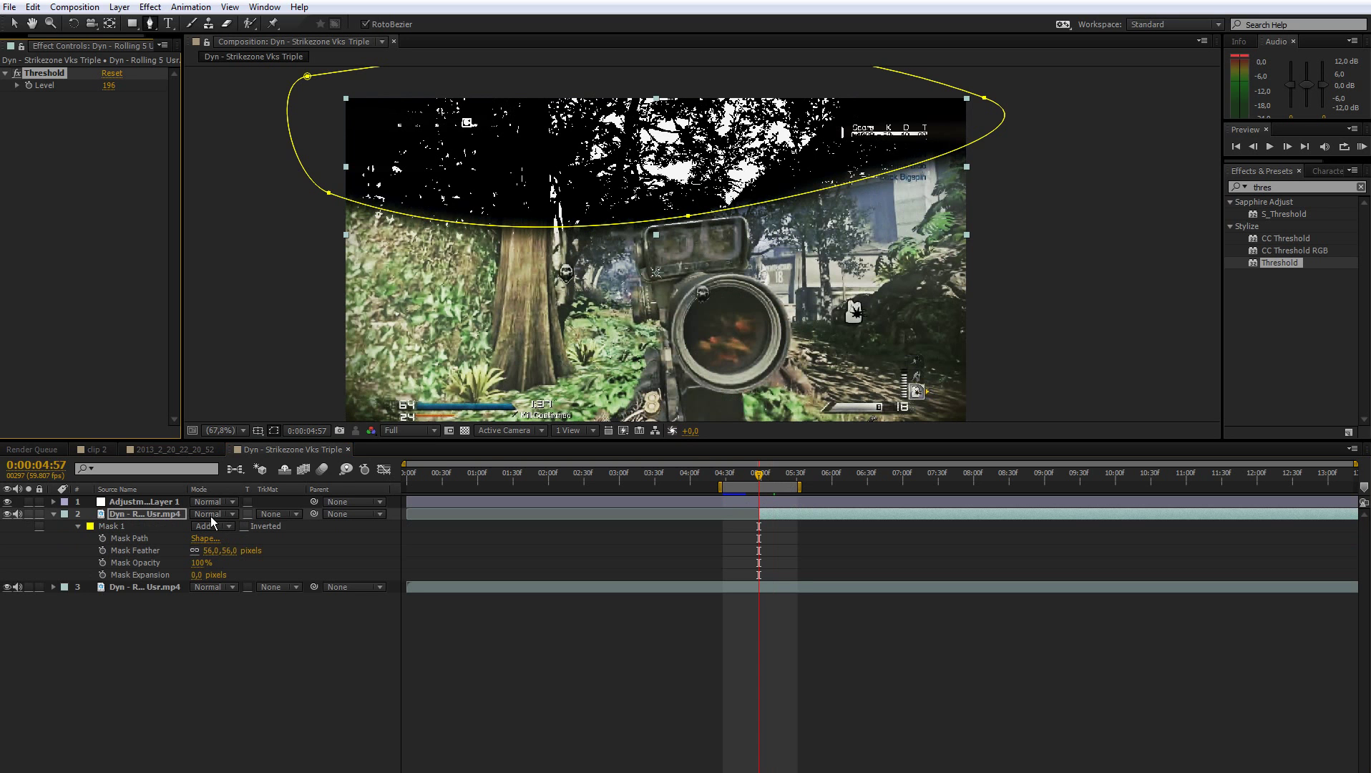
pyautogui.click(211, 515)
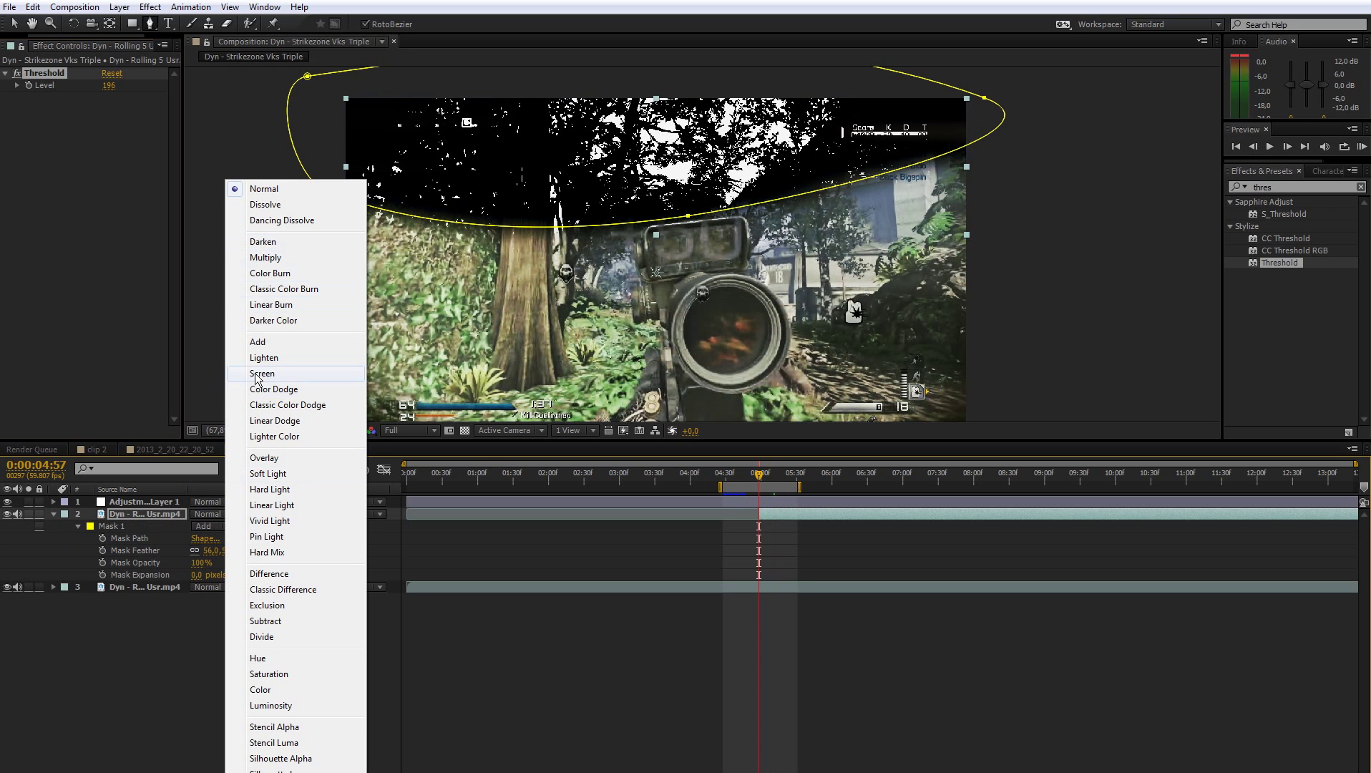
pyautogui.click(259, 342)
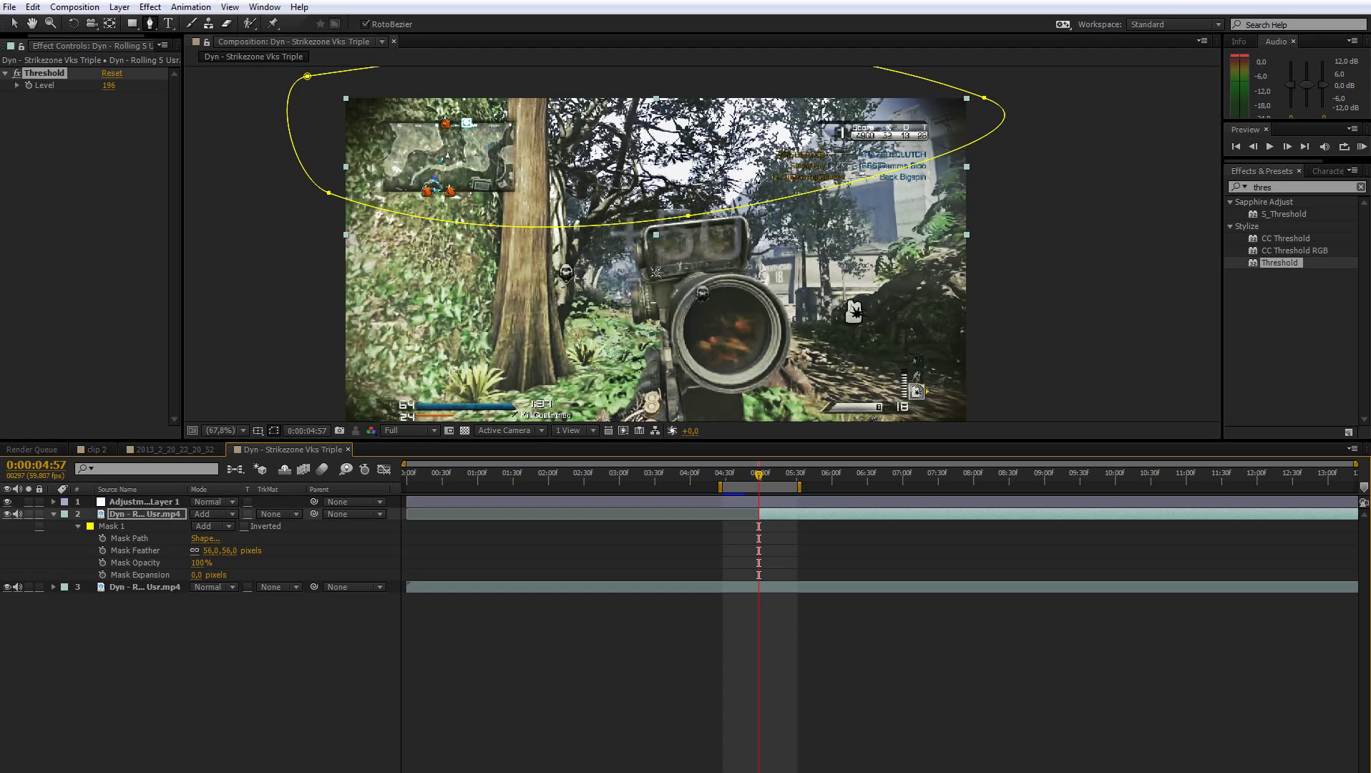
# - Clear the Effects & Presets search and search for 'radial'
pyautogui.hotkey('ctrl', '5')
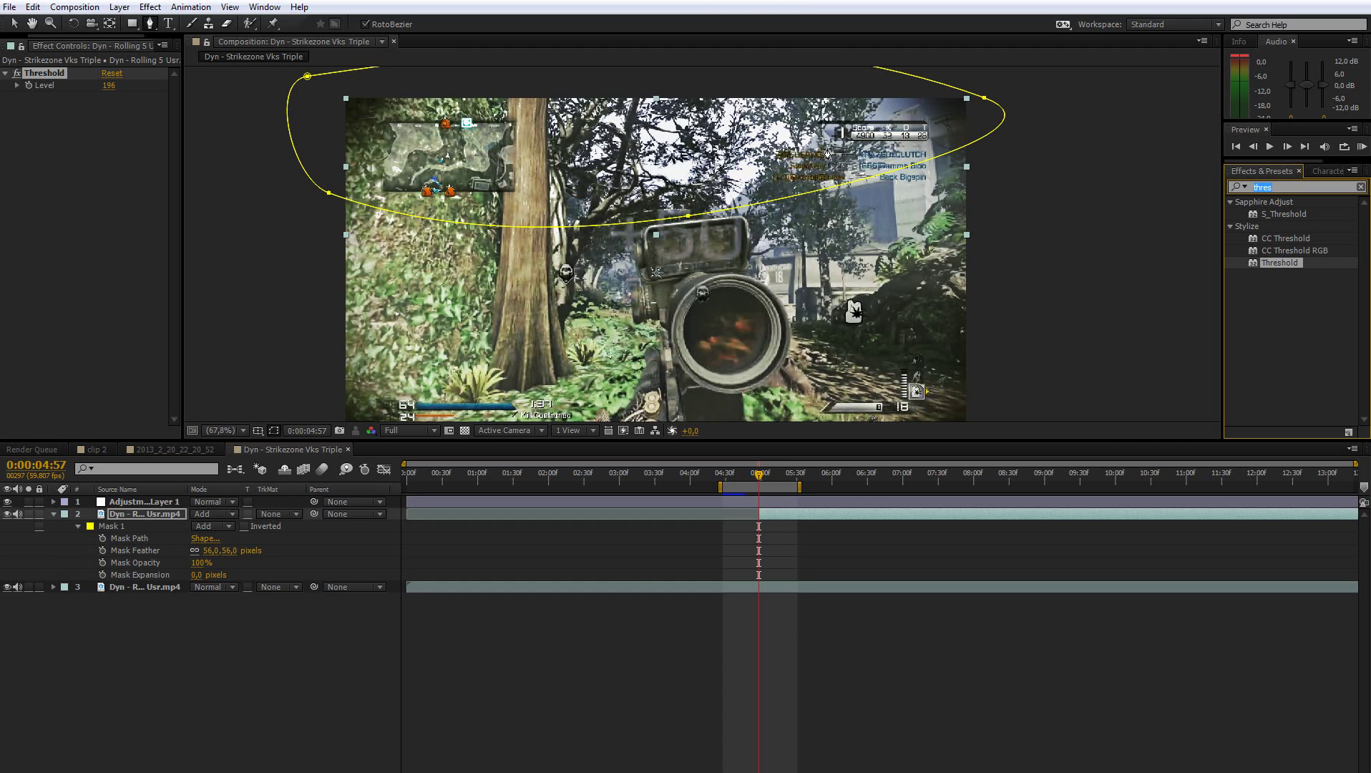
pyautogui.press('BackSpace')
pyautogui.click(1239, 187)
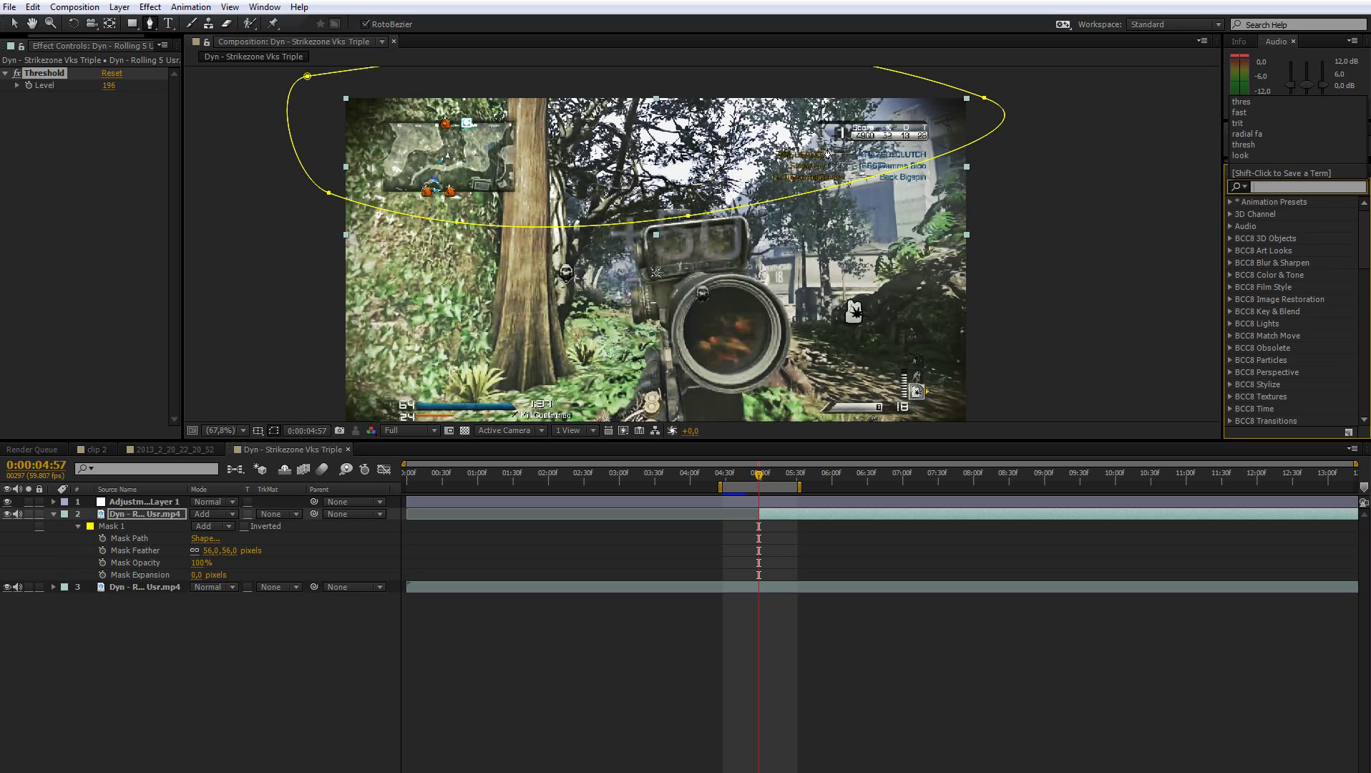
pyautogui.write('radial f')
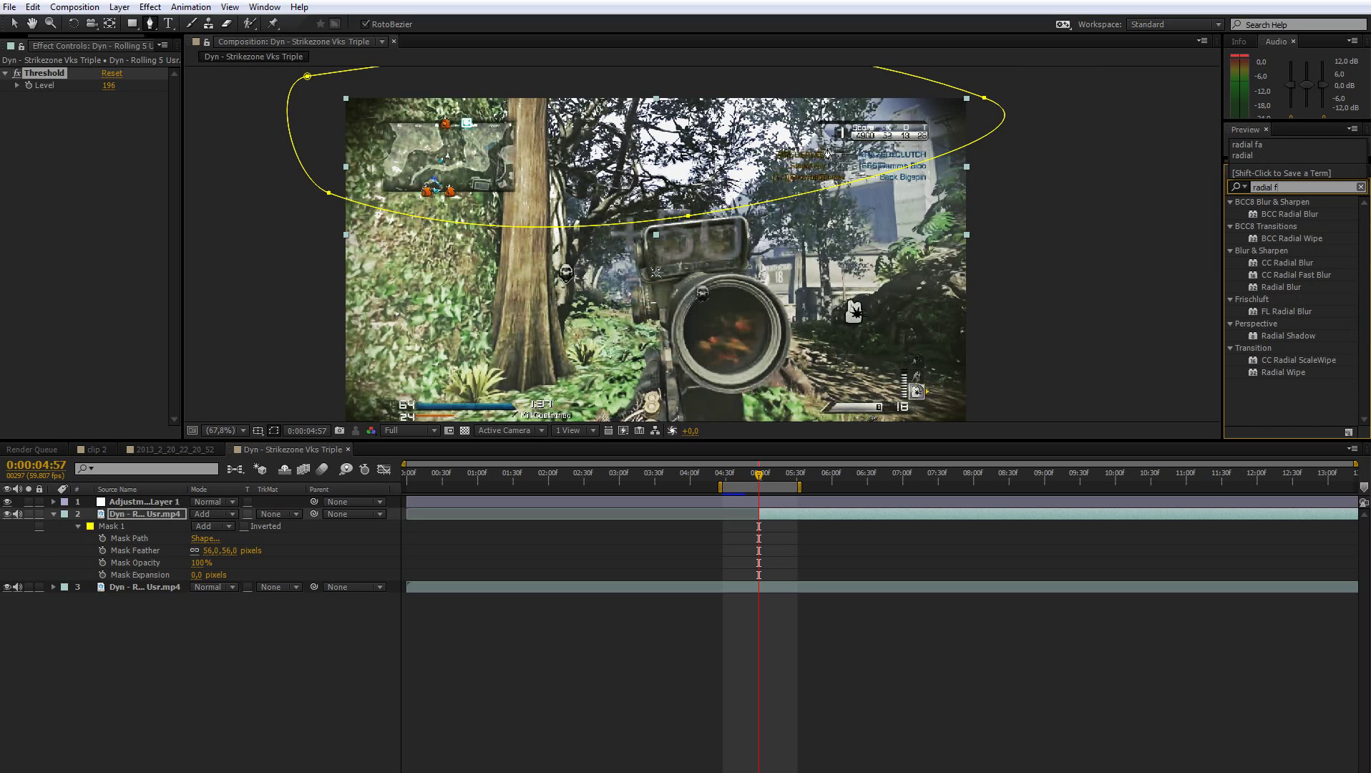
# - Apply CC Radial Fast Blur to layer 2 and place its Center in the sky at the top
pyautogui.click(1284, 216)
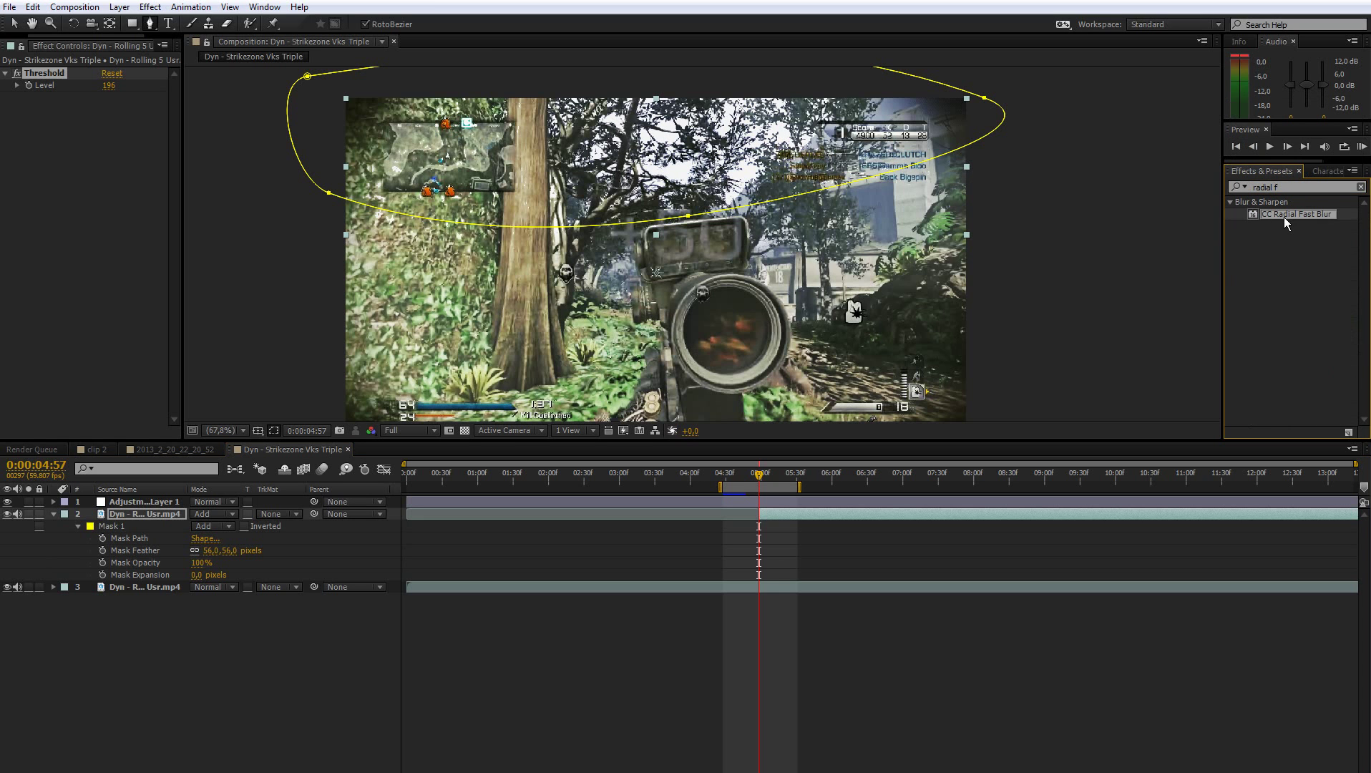
pyautogui.moveTo(1309, 234); pyautogui.dragTo(778, 510)
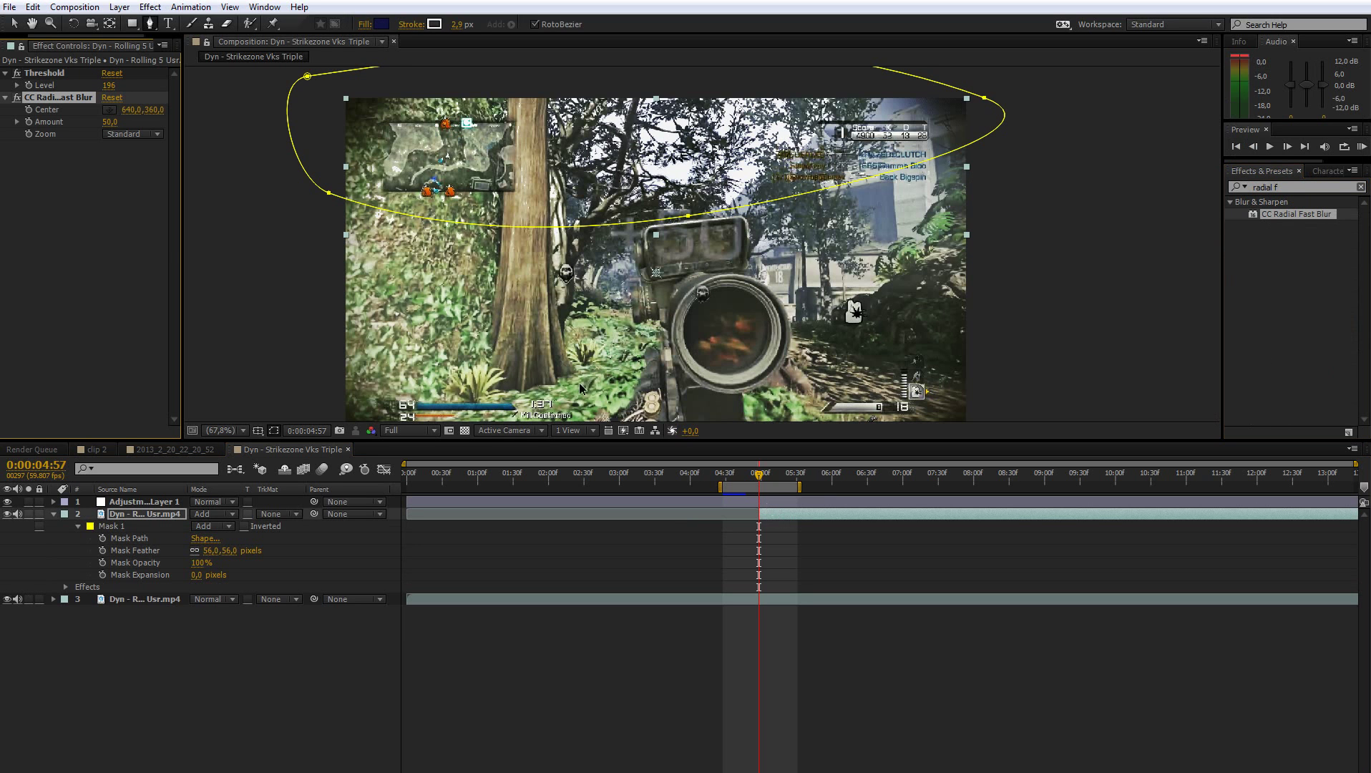
pyautogui.press('v')
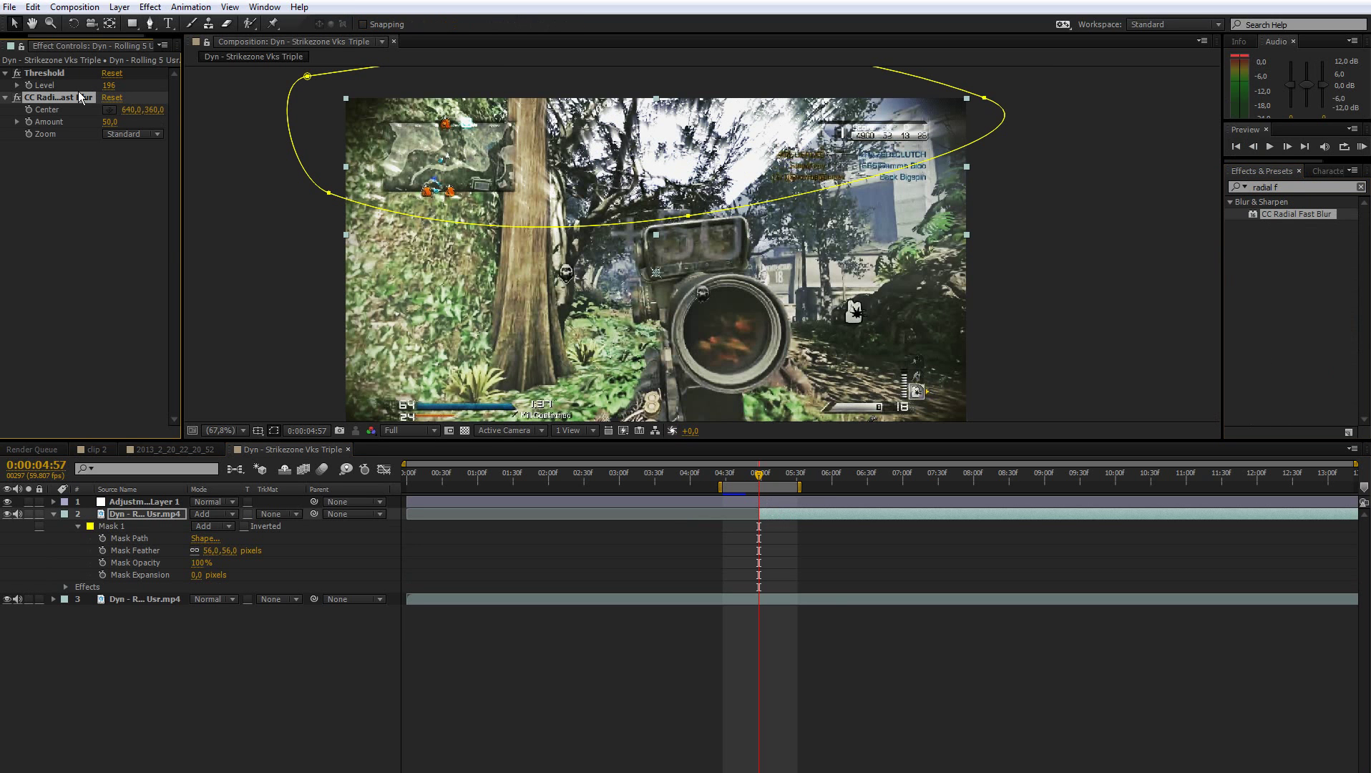
pyautogui.moveTo(153, 109); pyautogui.dragTo(178, 111)
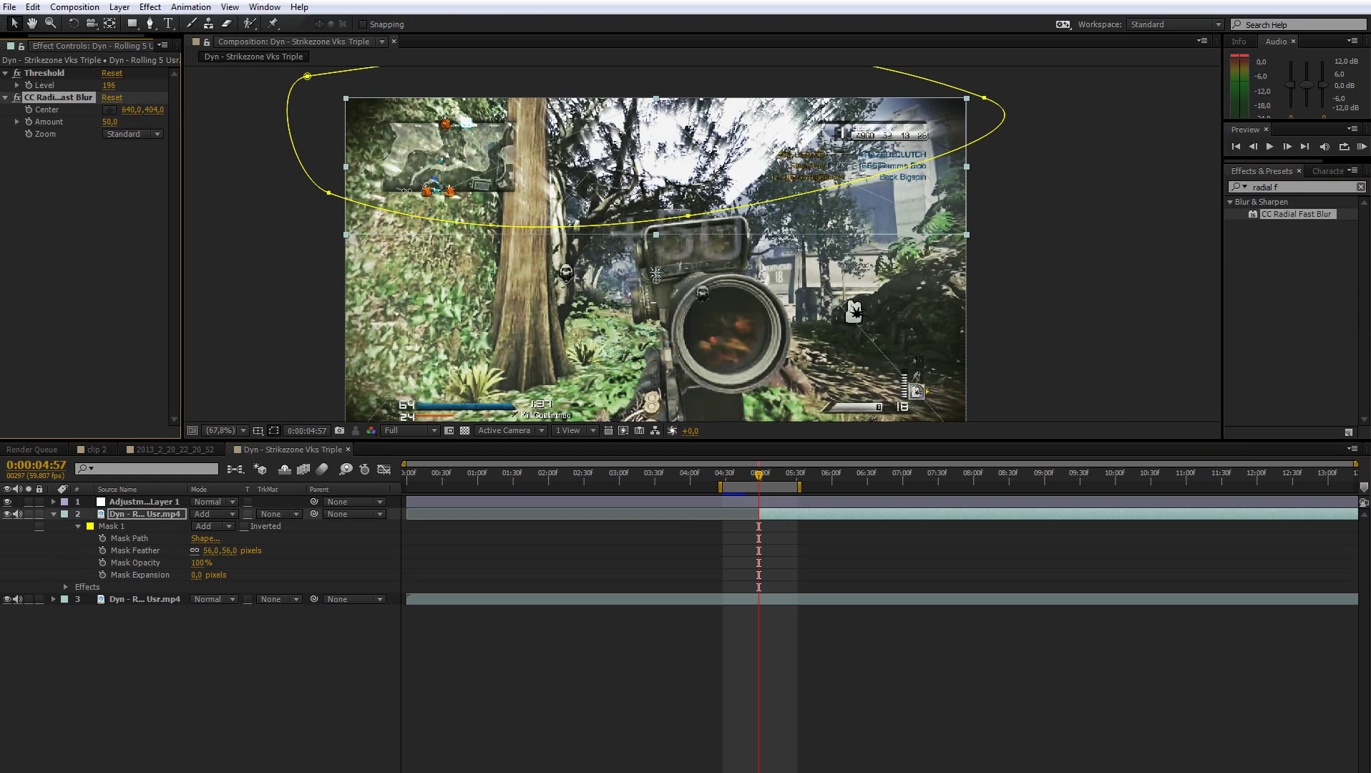
pyautogui.moveTo(662, 295)
pyautogui.mouseDown()
pyautogui.moveTo(641, 270)
pyautogui.moveTo(215, 316)
pyautogui.mouseUp()
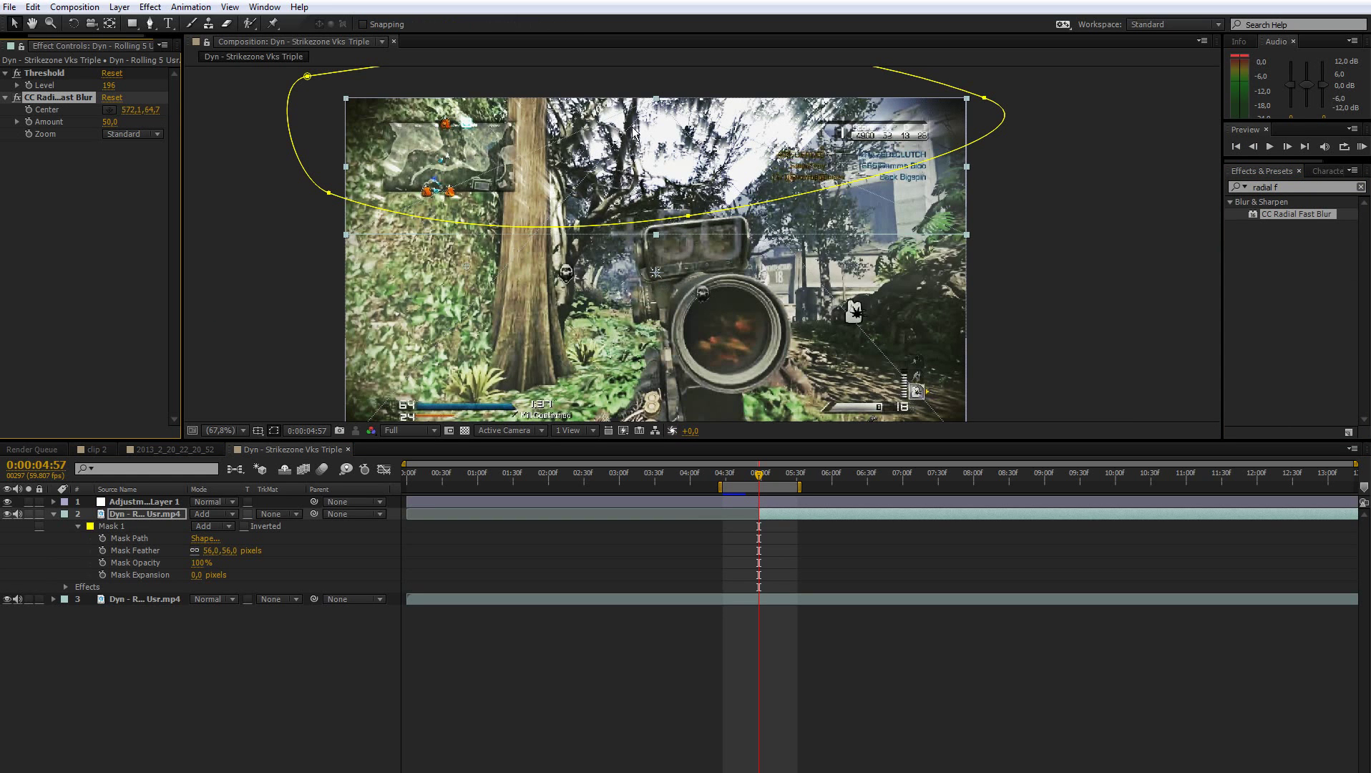
pyautogui.moveTo(655, 131); pyautogui.dragTo(669, 126)
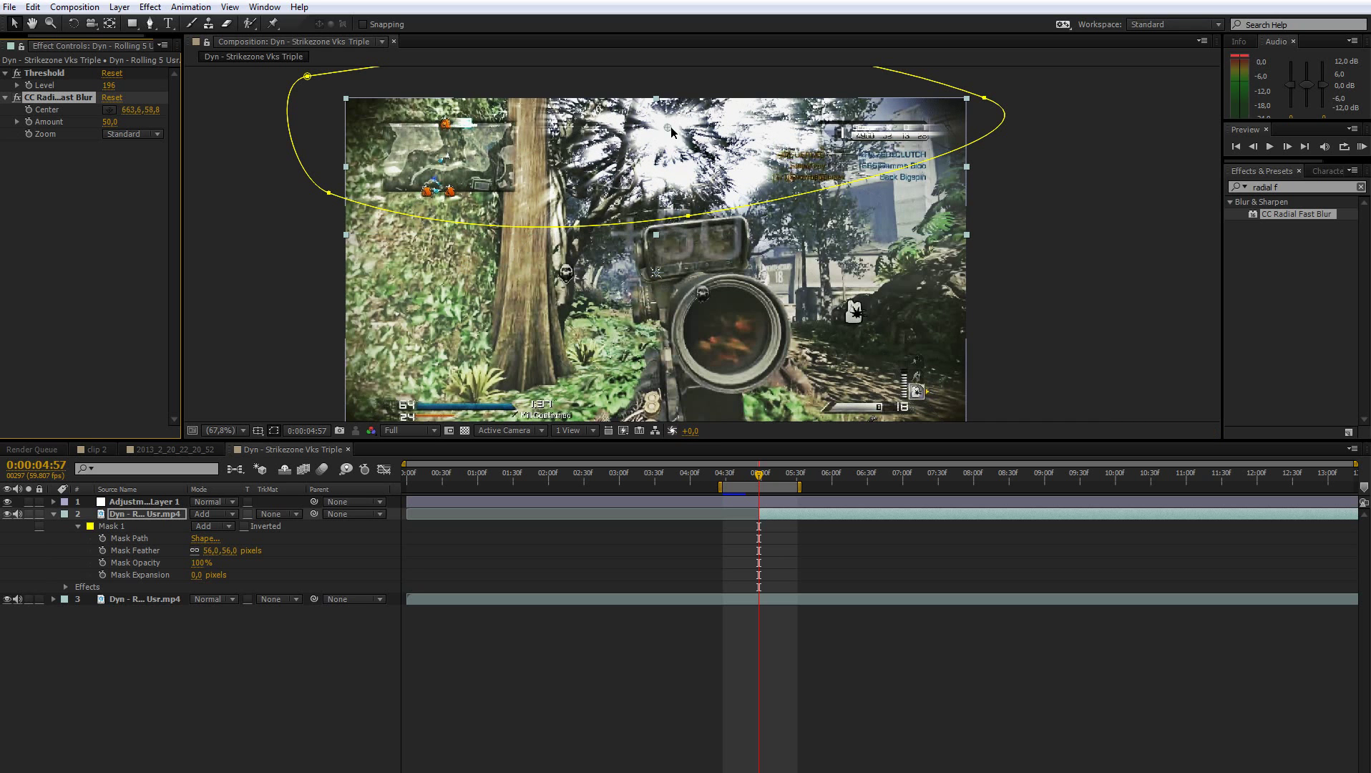
# - Raise the CC Radial Fast Blur Amount to 92
pyautogui.click(118, 226)
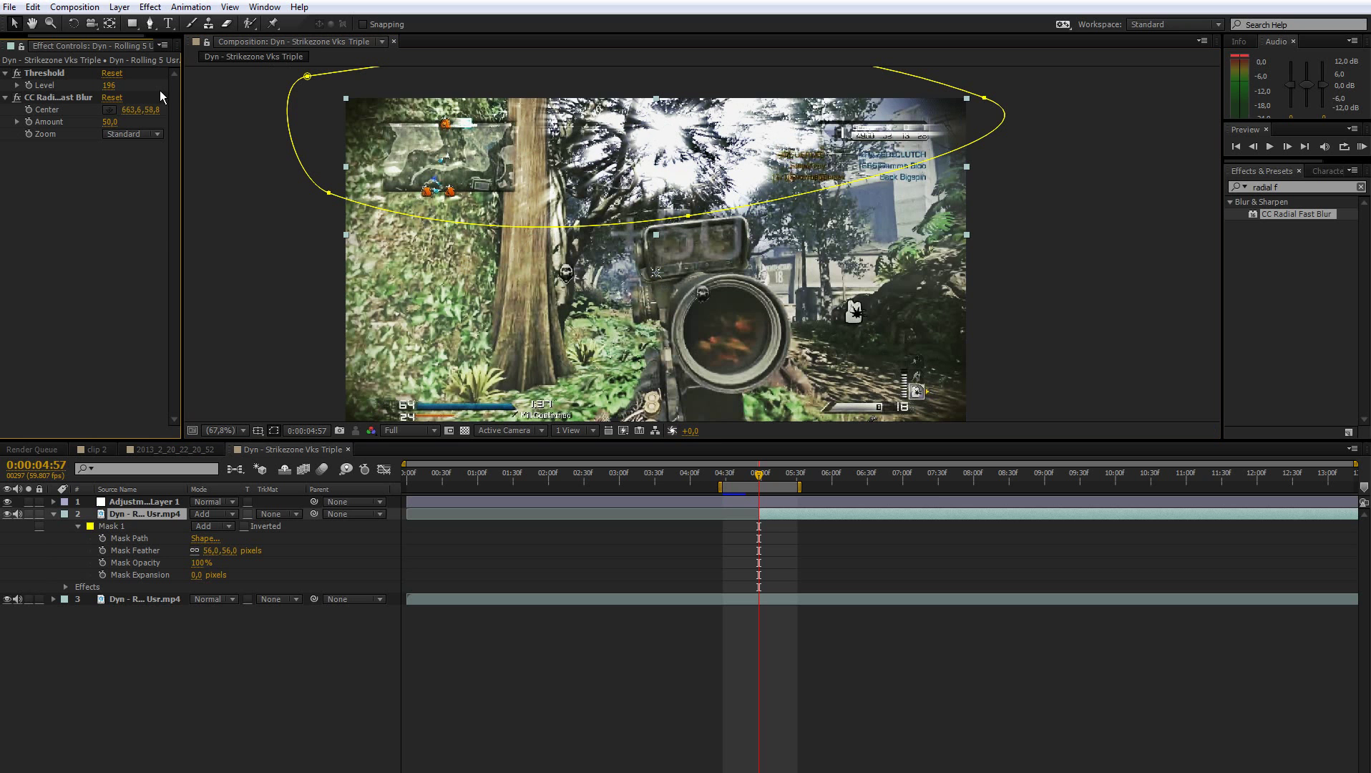
pyautogui.moveTo(113, 121); pyautogui.dragTo(145, 121)
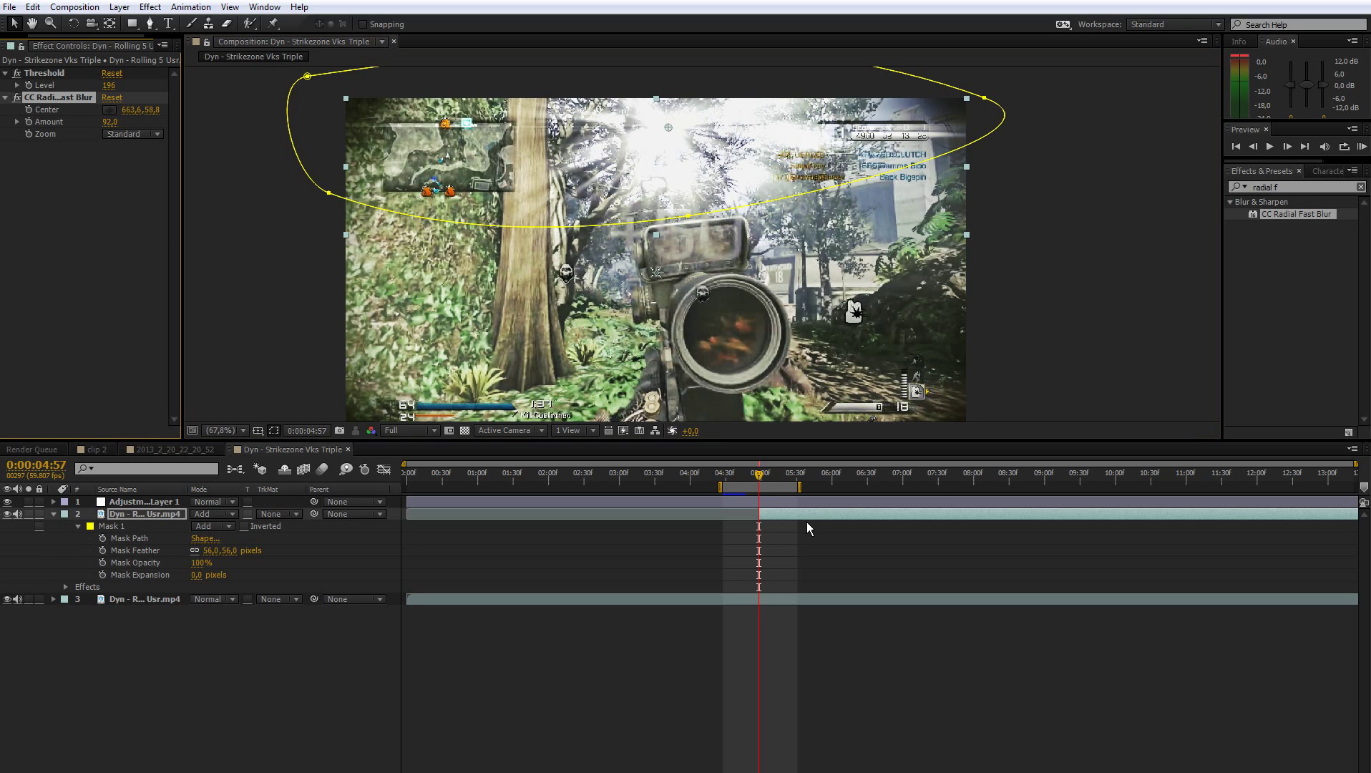
pyautogui.press('pageup')
pyautogui.press('pageup')
pyautogui.press('pageup')
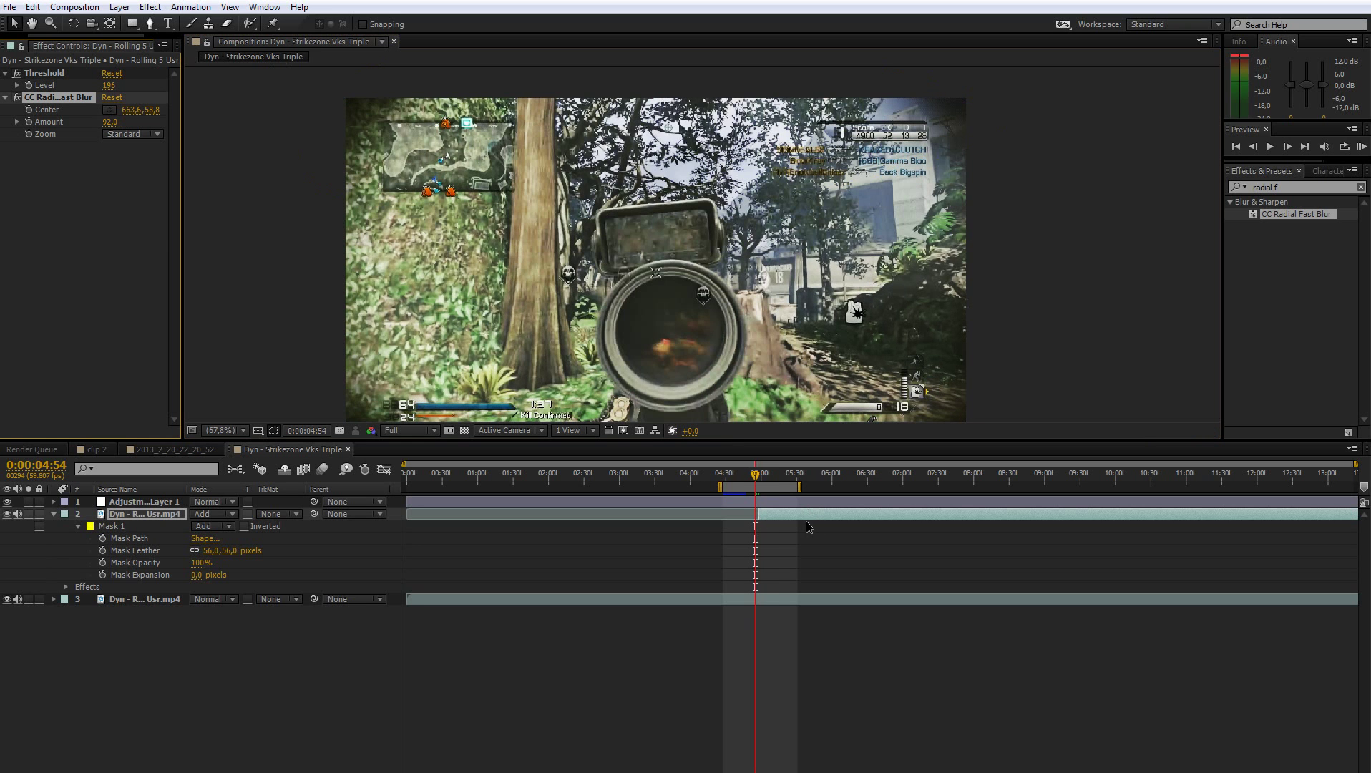
# - Step back a few frames and set a keyframe on the radial blur Amount
pyautogui.press('pageup')
pyautogui.press('pageup')
pyautogui.press('pageup')
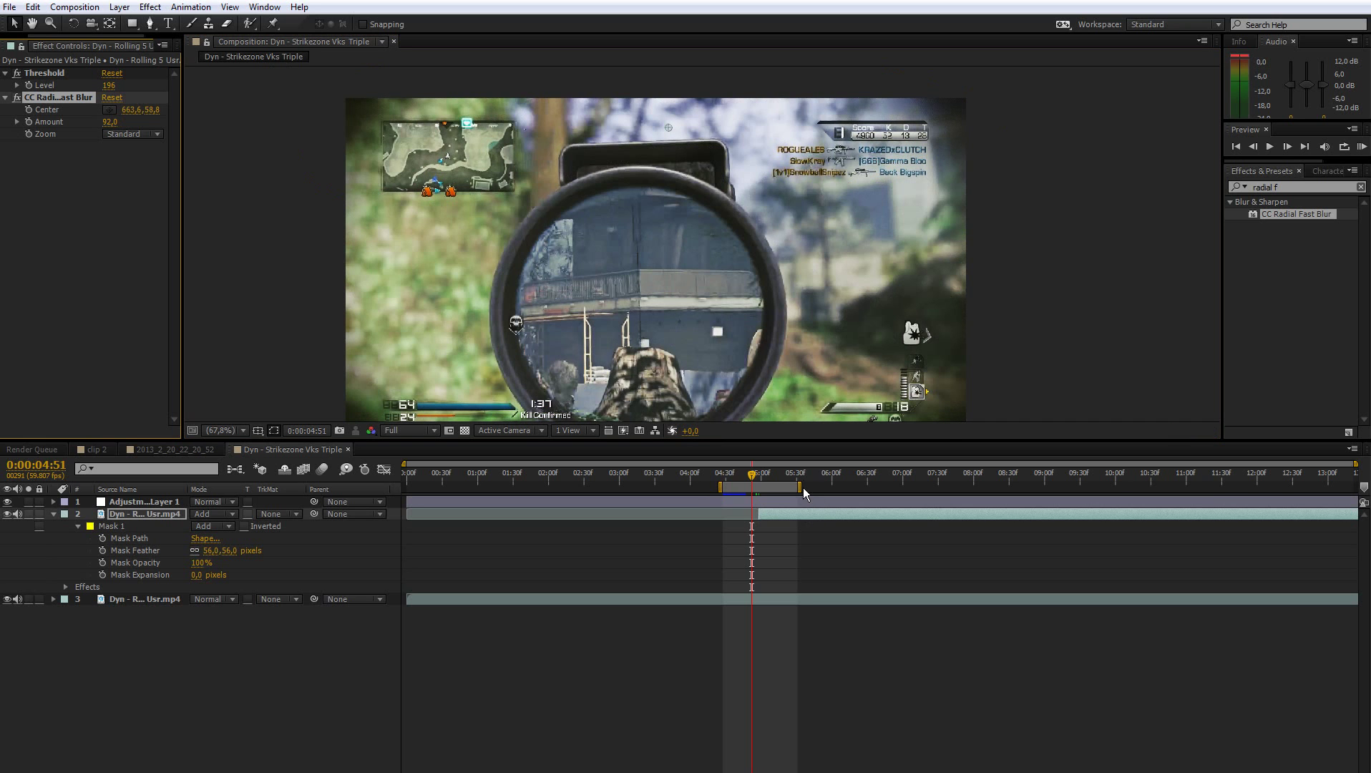
pyautogui.press('pageup')
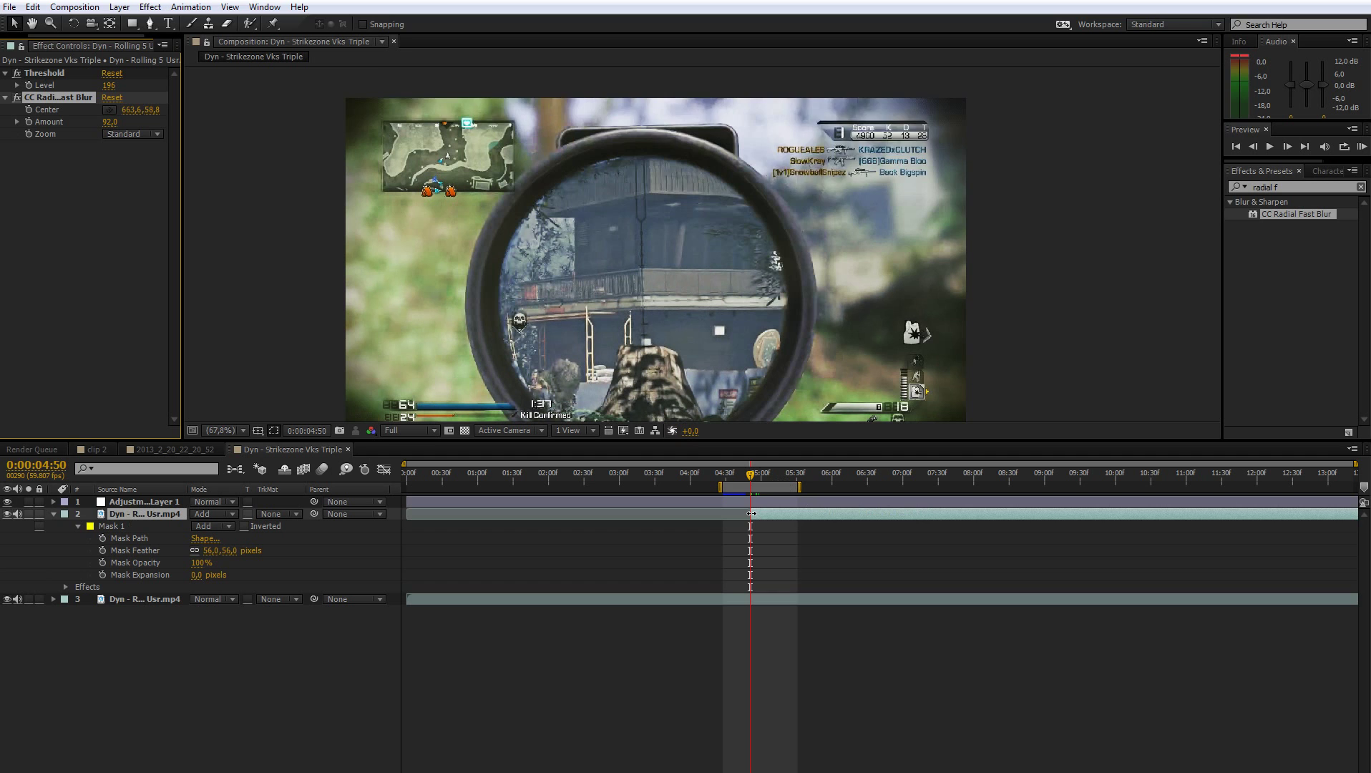
pyautogui.click(755, 513)
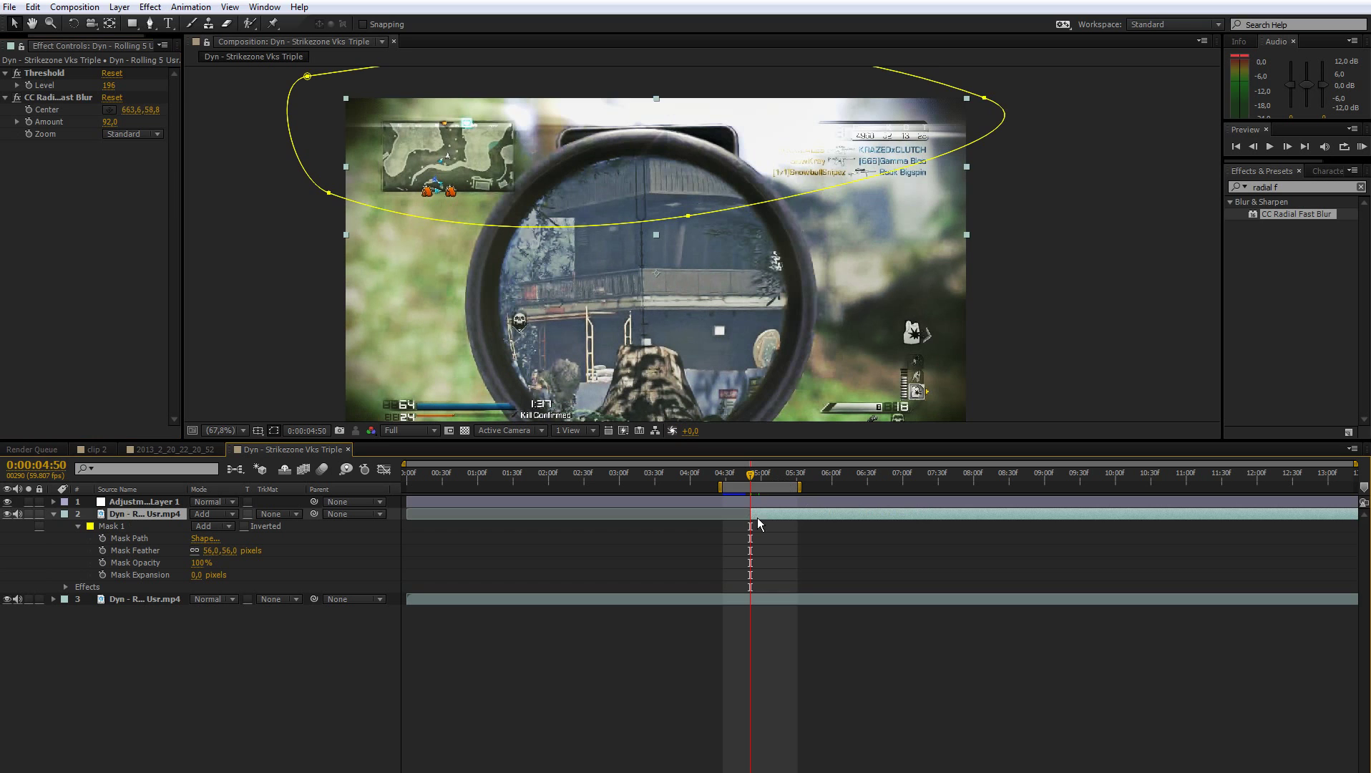
pyautogui.click(31, 123)
pyautogui.click(65, 167)
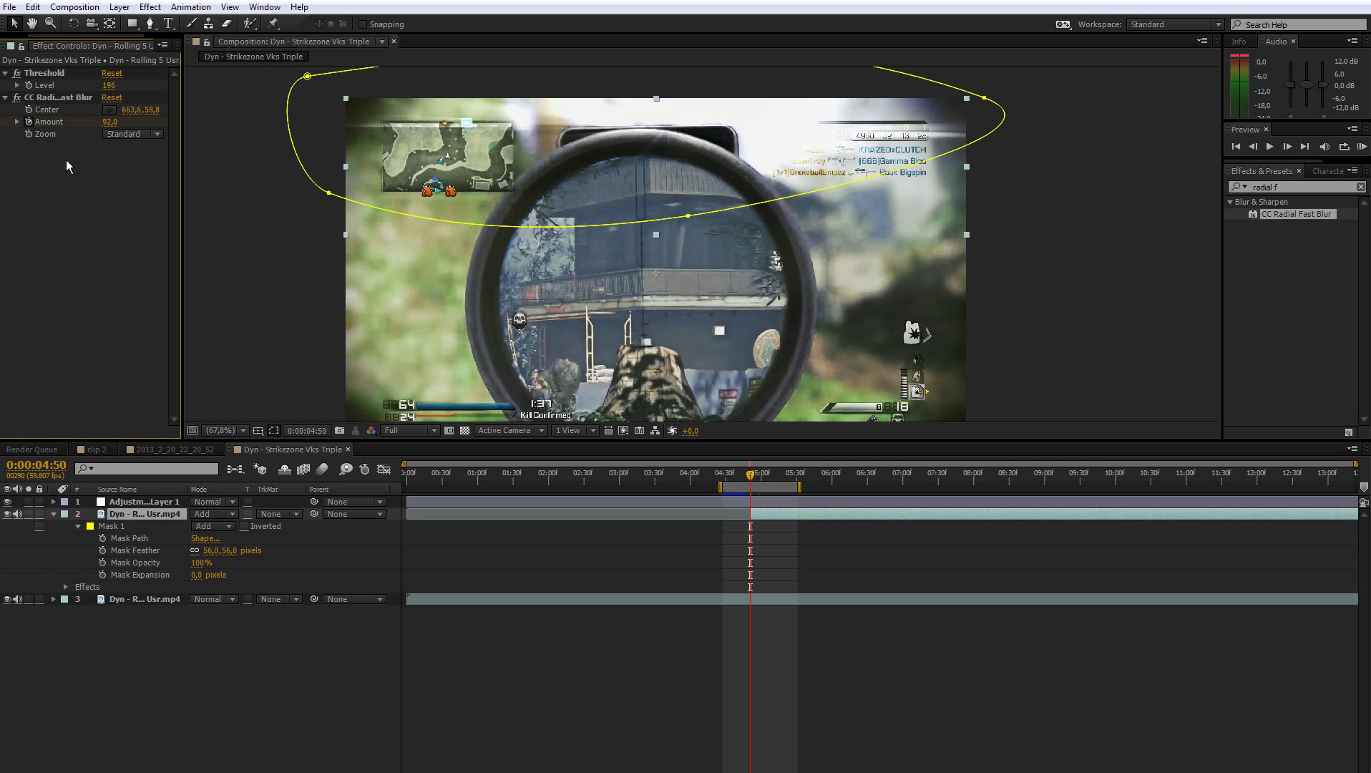
# - Apply Fast Blur to the masked layer, then search the effects for 'trito'
pyautogui.tripleClick(1304, 186)
pyautogui.write('fast')
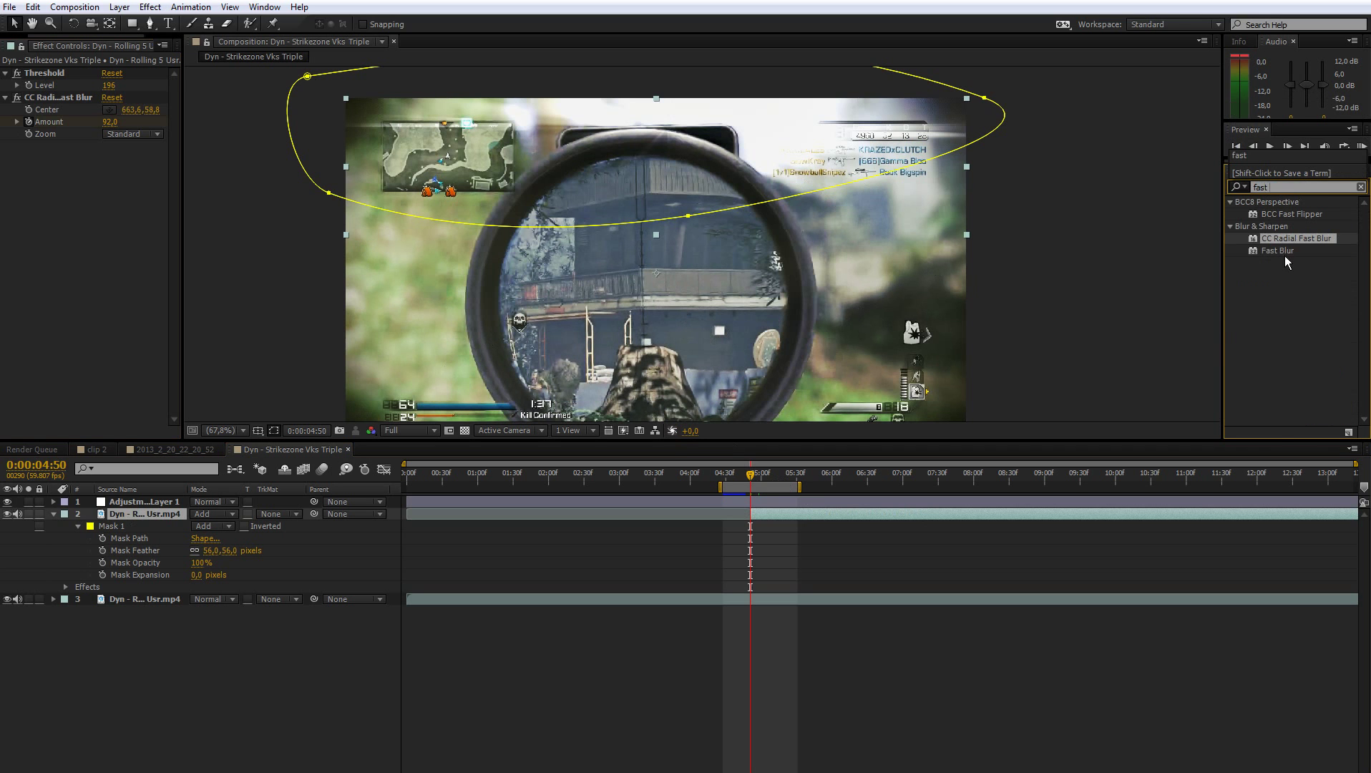
pyautogui.moveTo(1282, 250); pyautogui.dragTo(113, 320)
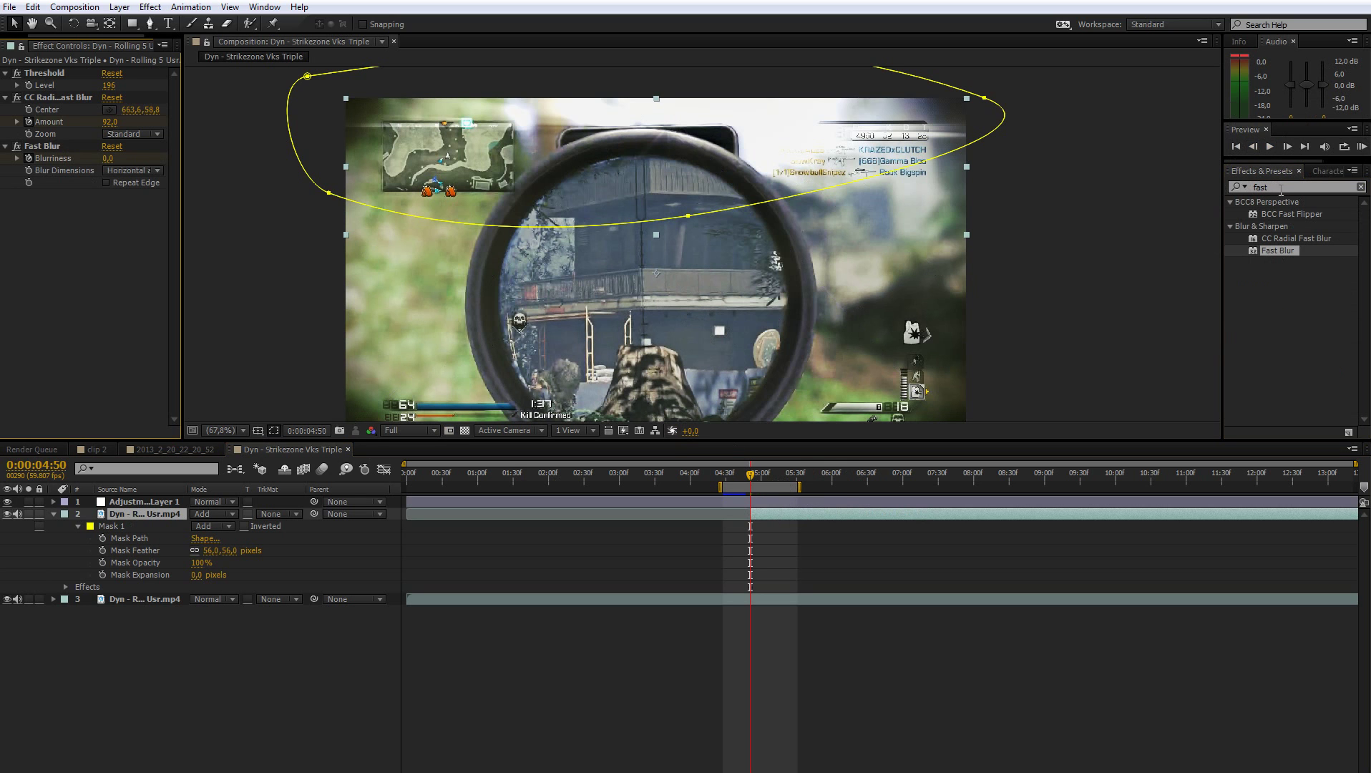
pyautogui.click(1284, 189)
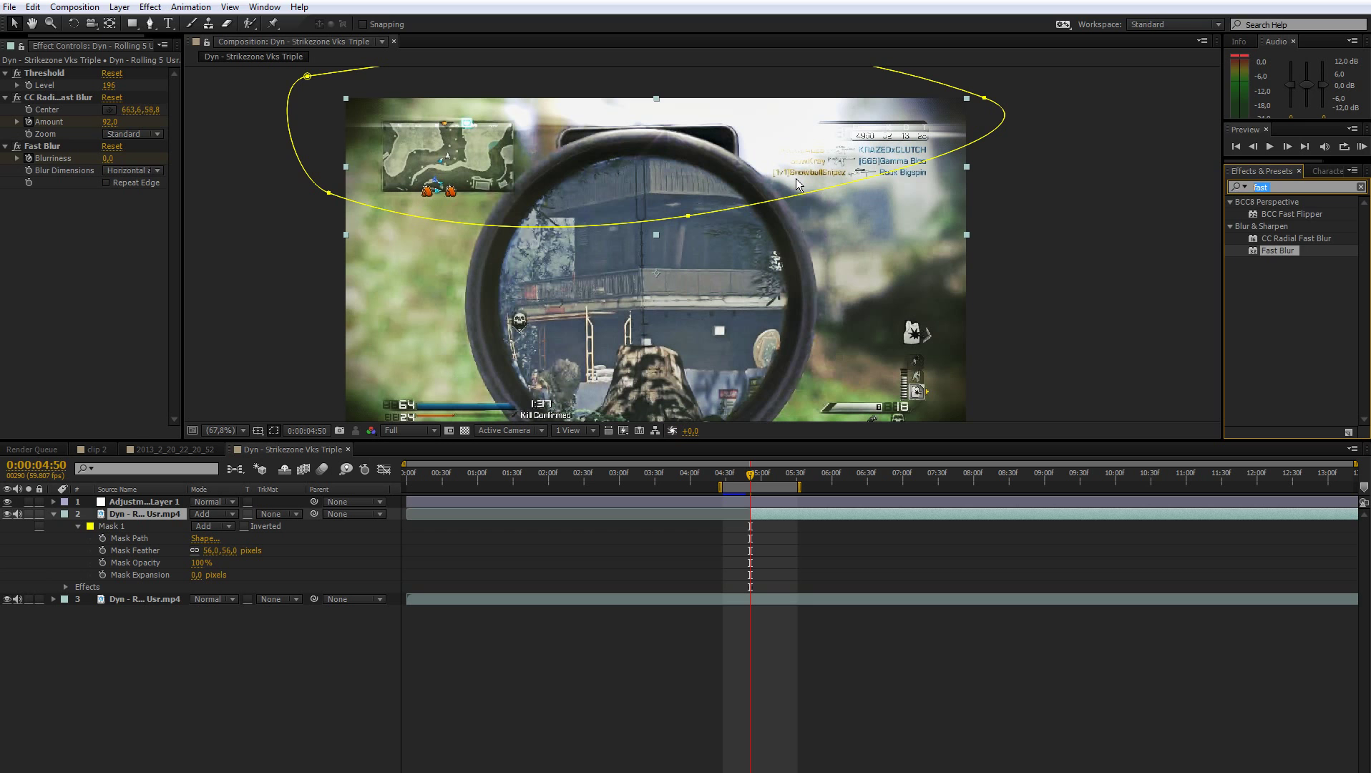
pyautogui.write('trito')
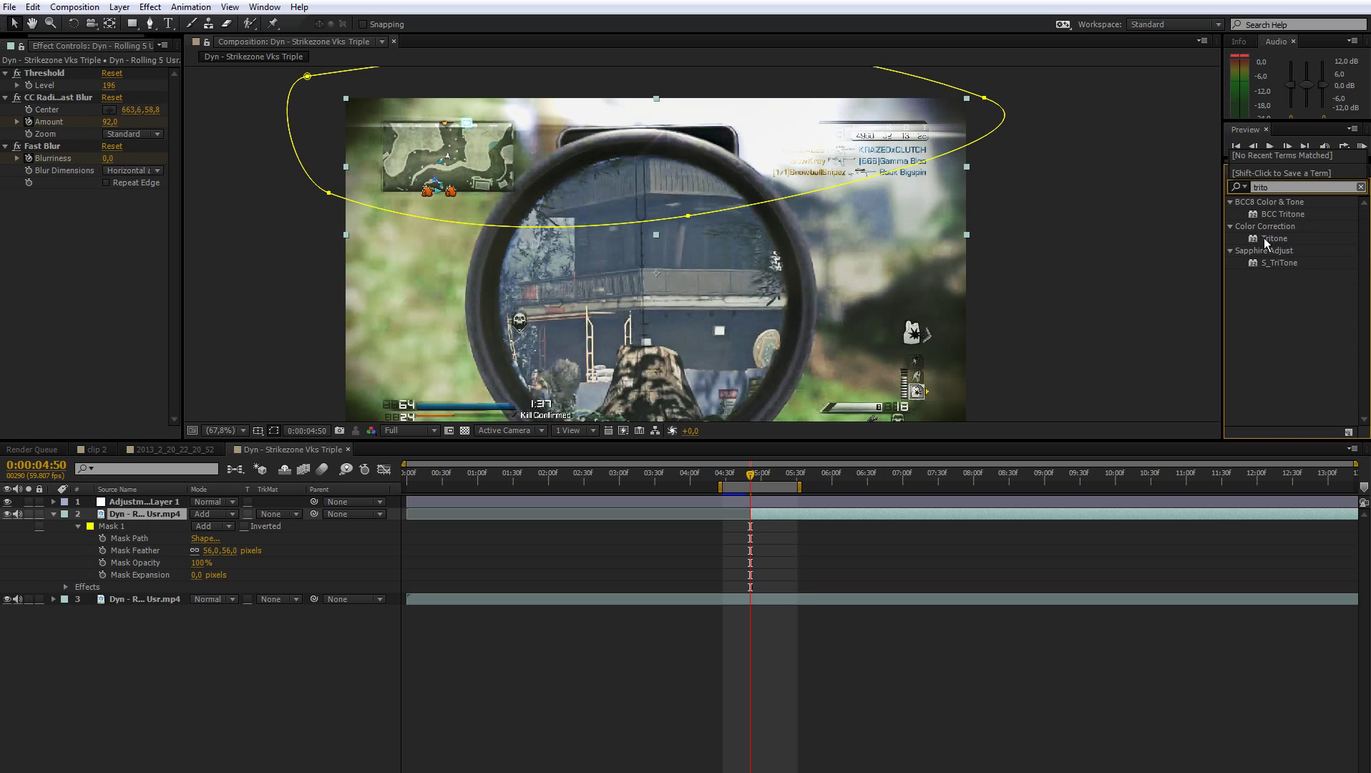
# - Apply Tritone to the gameplay layer with Midtones set to orange EEA553
pyautogui.moveTo(1264, 238); pyautogui.dragTo(39, 291)
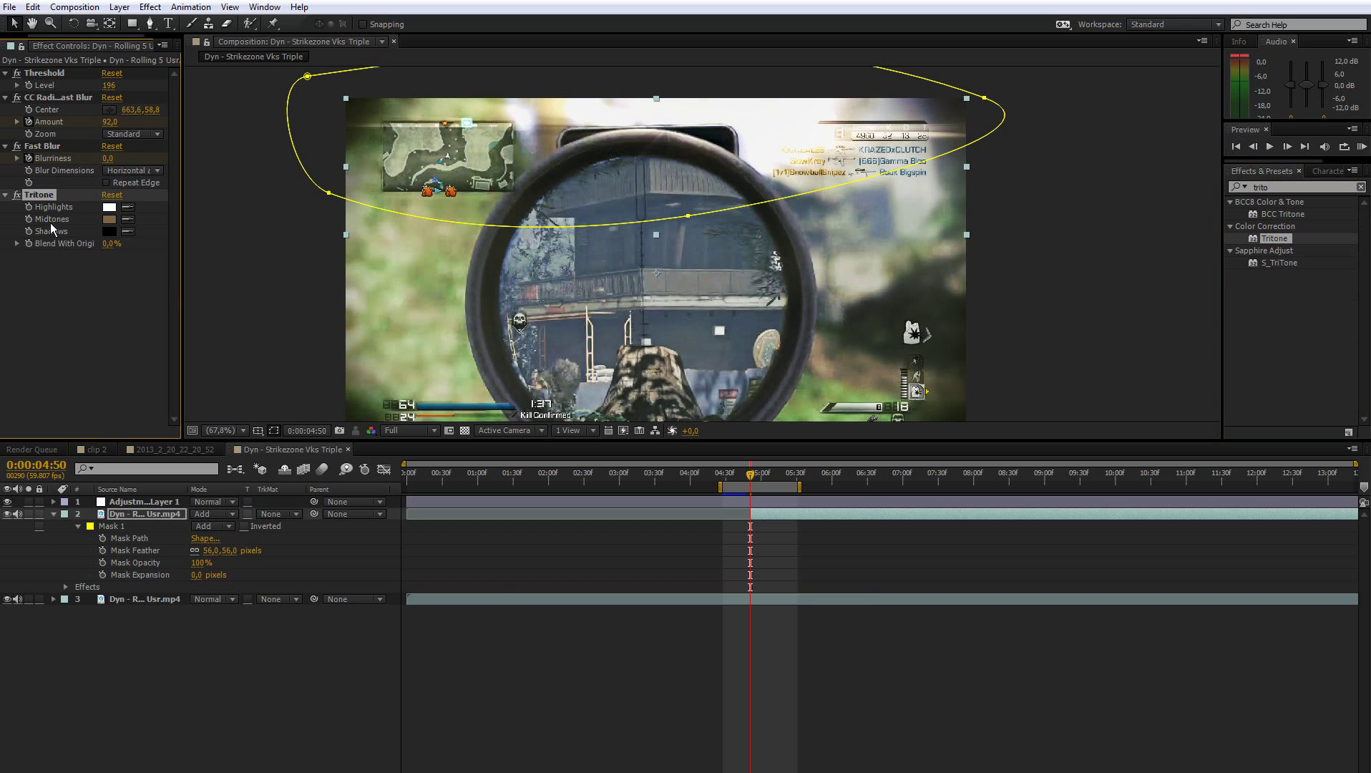
pyautogui.click(109, 219)
pyautogui.click(620, 541)
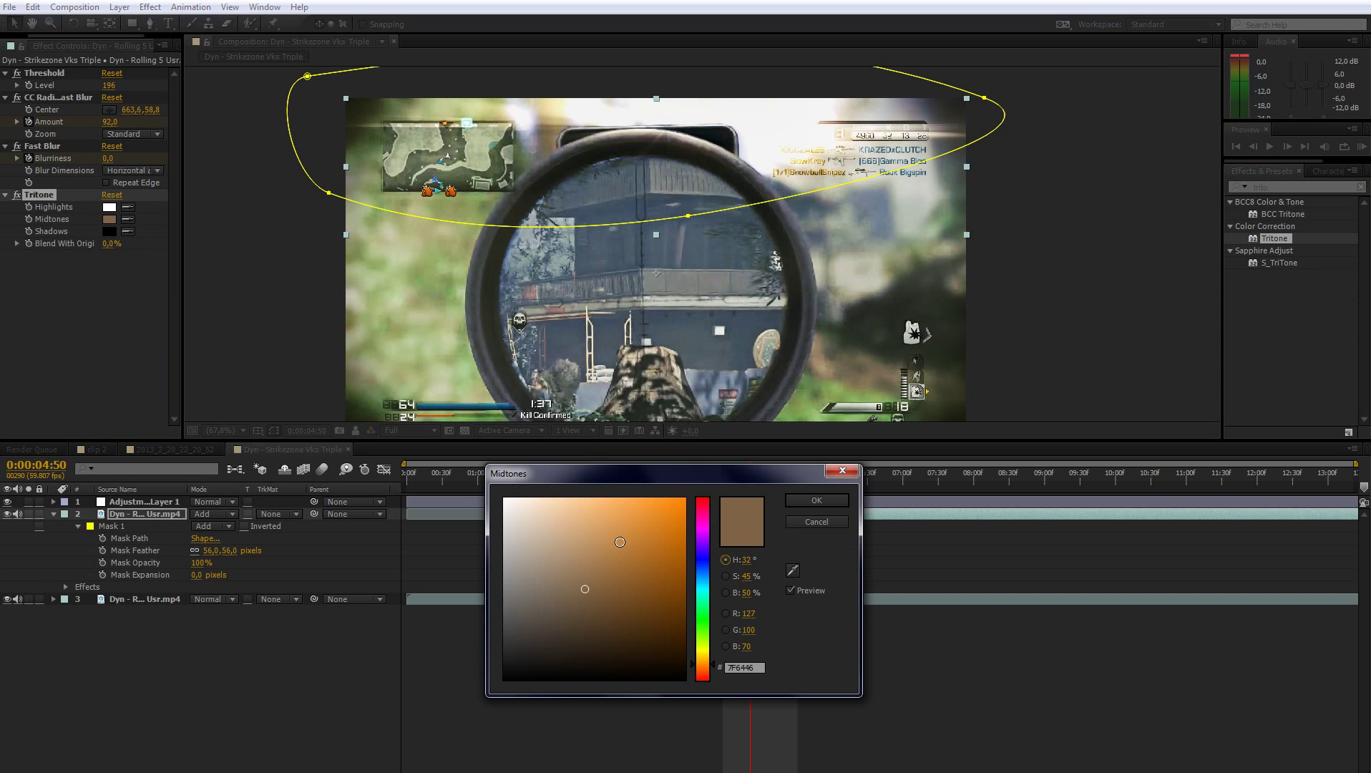
pyautogui.moveTo(620, 542); pyautogui.dragTo(622, 510)
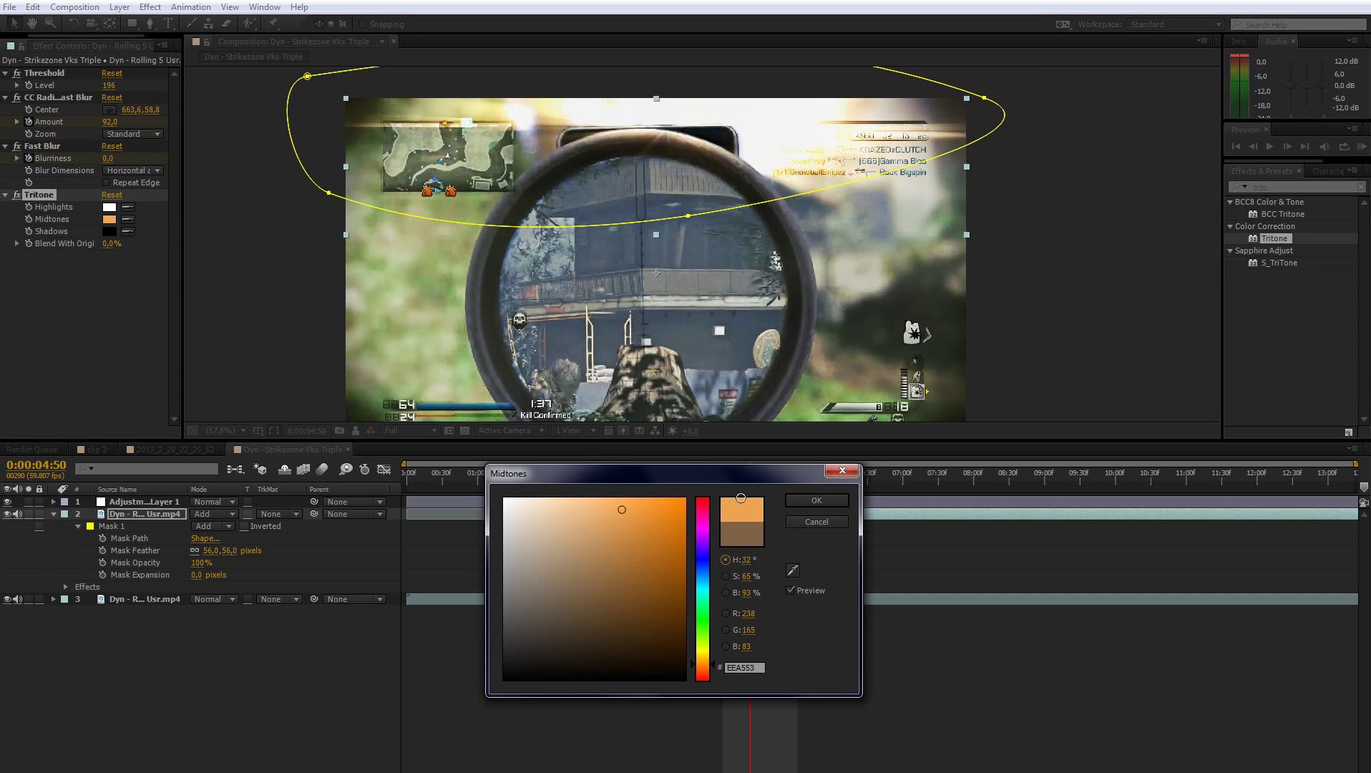
pyautogui.click(811, 500)
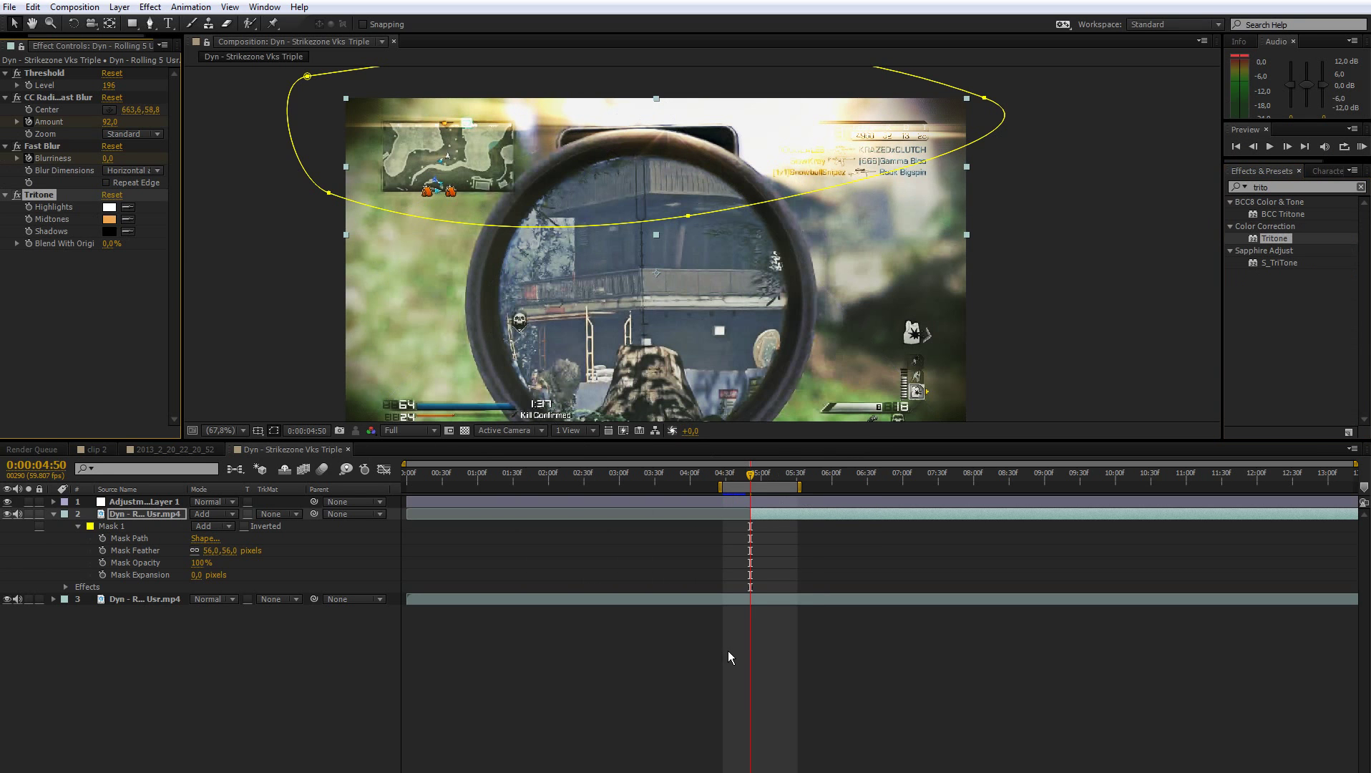
# - At 0:00:05:41, keyframe CC Radial Fast Blur Amount at 74 and Fast Blur Blurriness at 36
pyautogui.press('u')
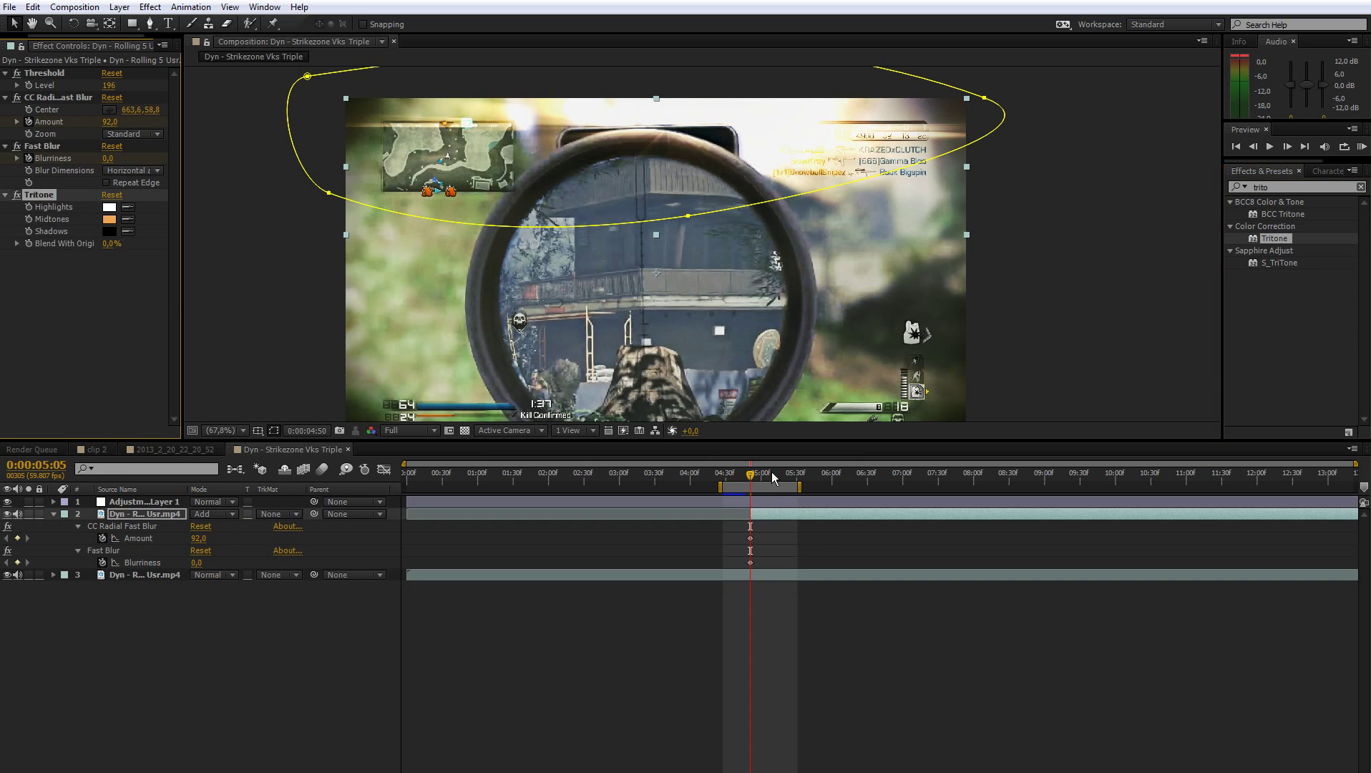
pyautogui.moveTo(774, 472); pyautogui.dragTo(810, 478)
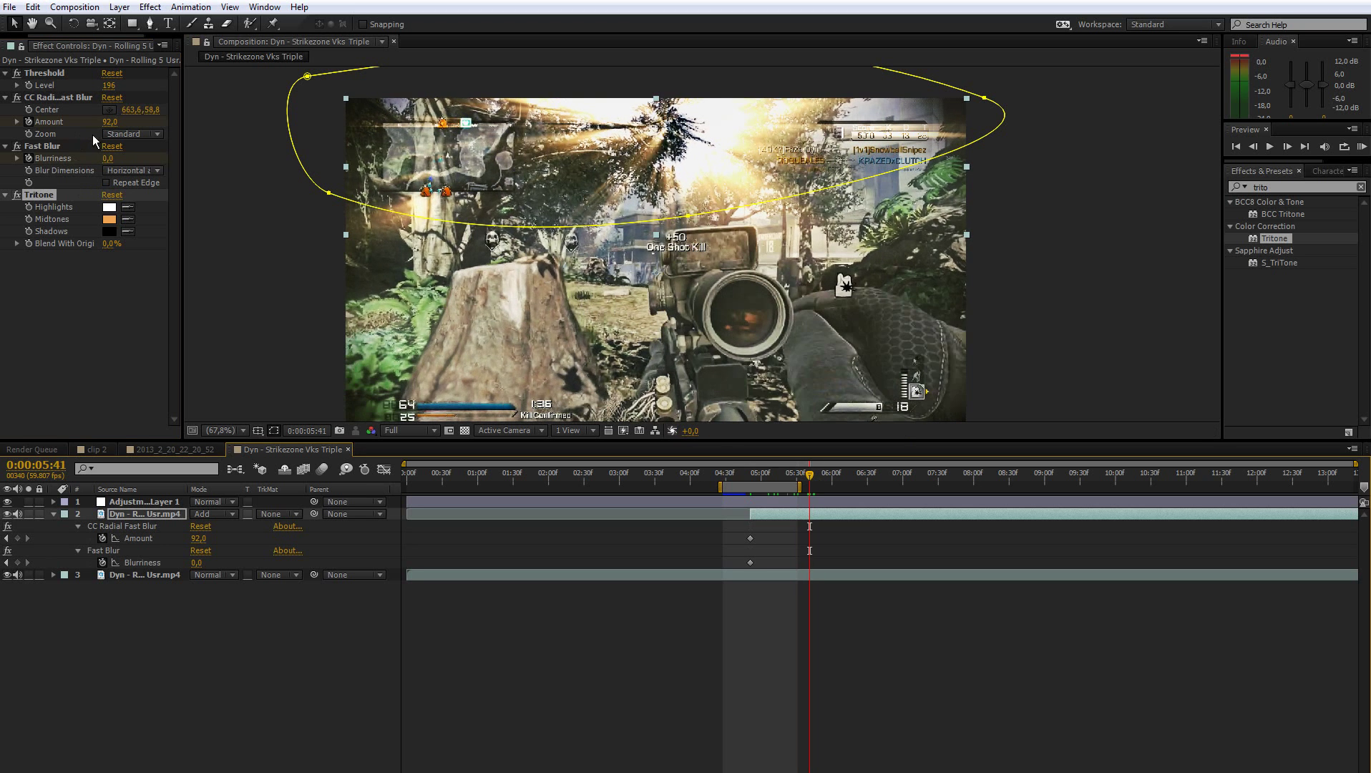
pyautogui.moveTo(107, 128); pyautogui.dragTo(139, 158)
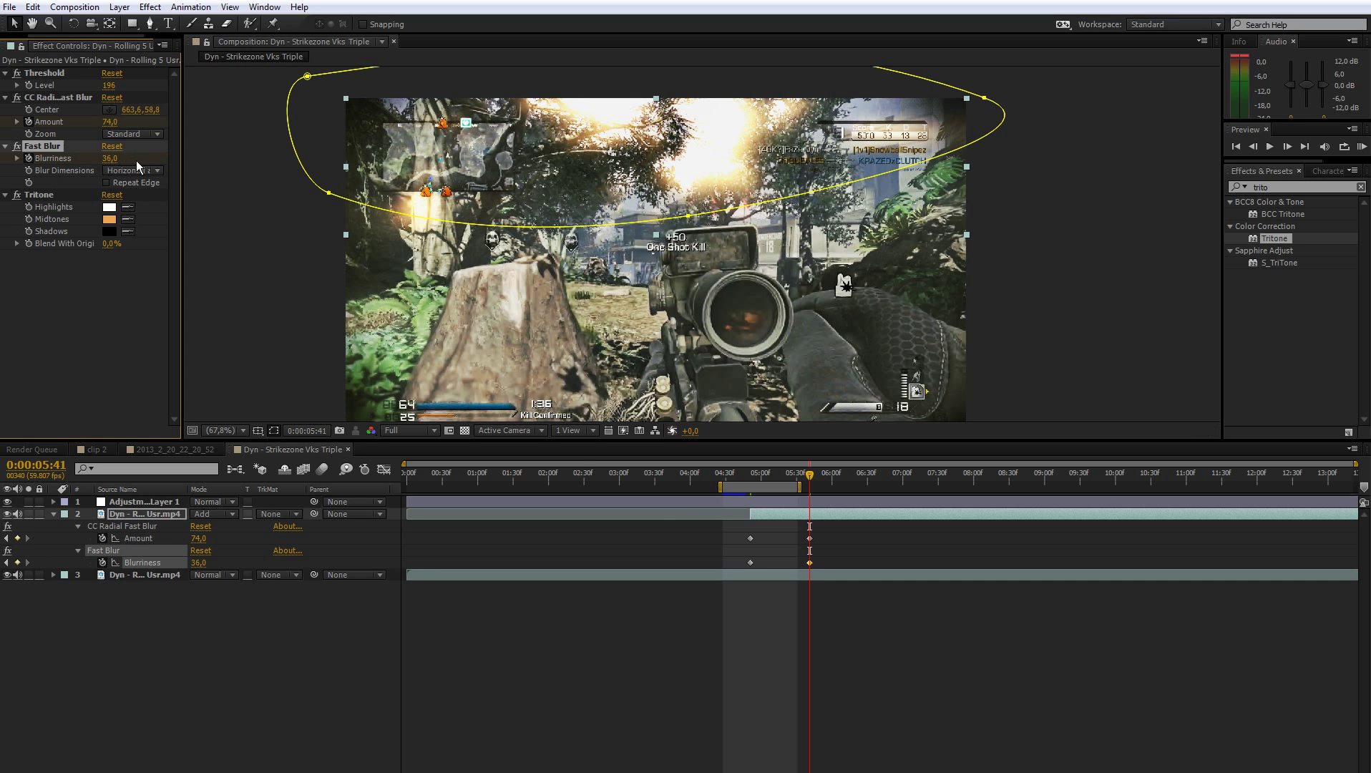
pyautogui.click(794, 520)
# - Keyframe Opacity from 100% at 0:00:05:11 to 0% at 0:00:05:41, and extend the work area to 6:00
pyautogui.press('t')
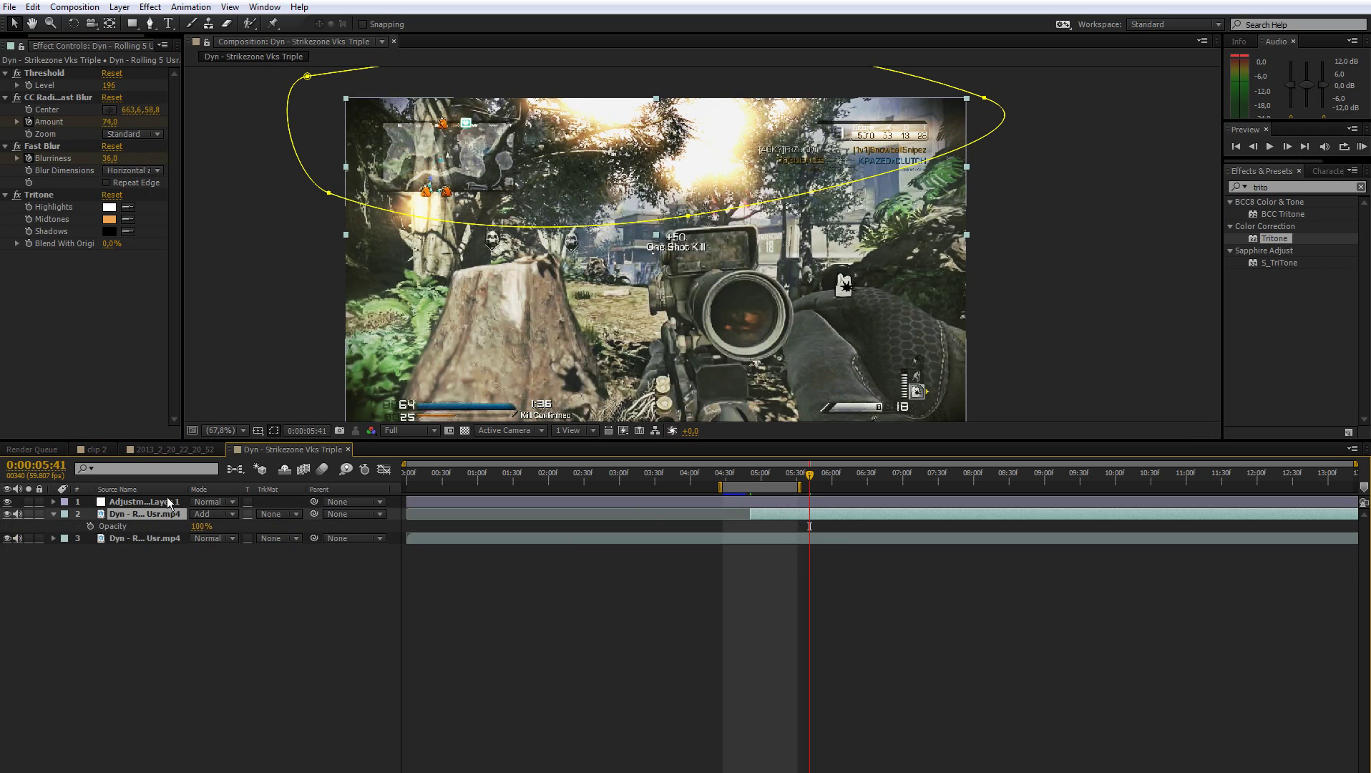
pyautogui.click(91, 526)
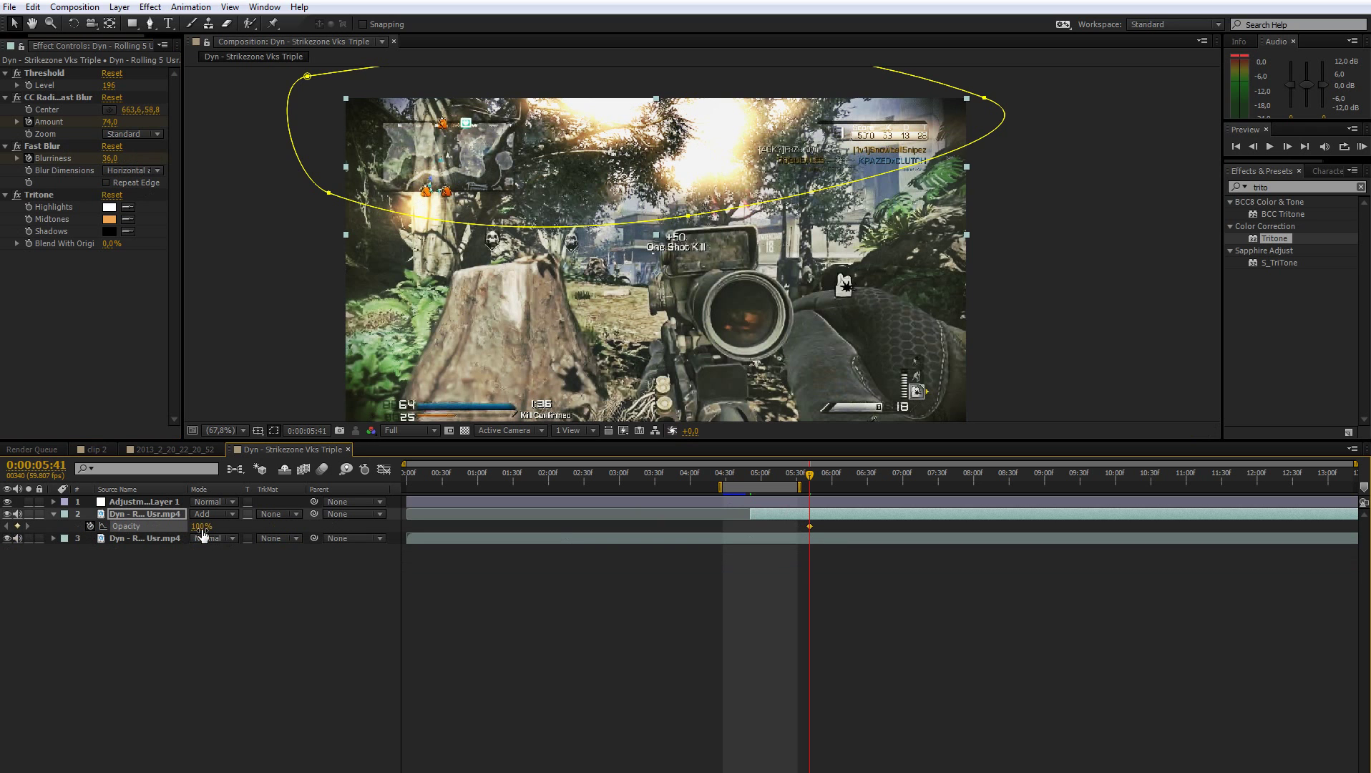
pyautogui.moveTo(202, 530); pyautogui.dragTo(2, 550)
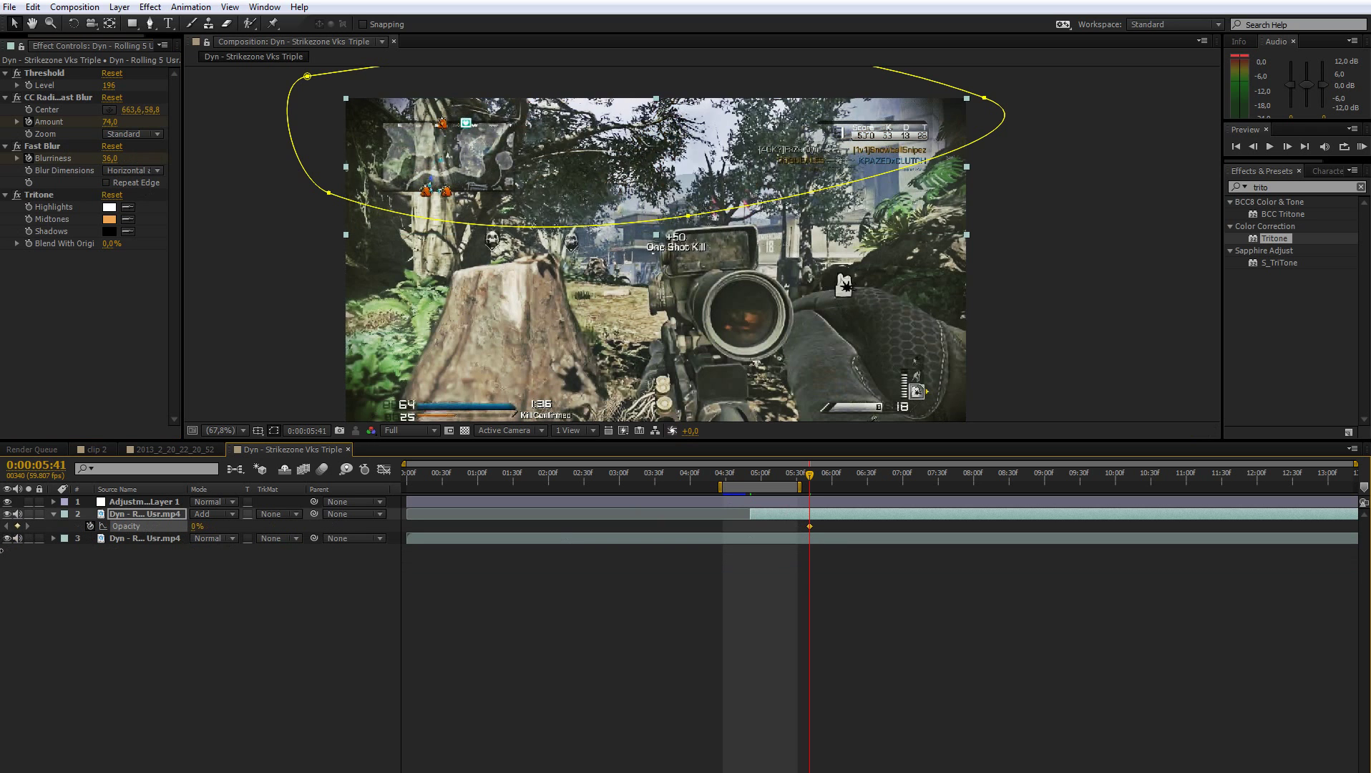
pyautogui.hotkey('shift', 'pageup')
pyautogui.hotkey('shift', 'pageup')
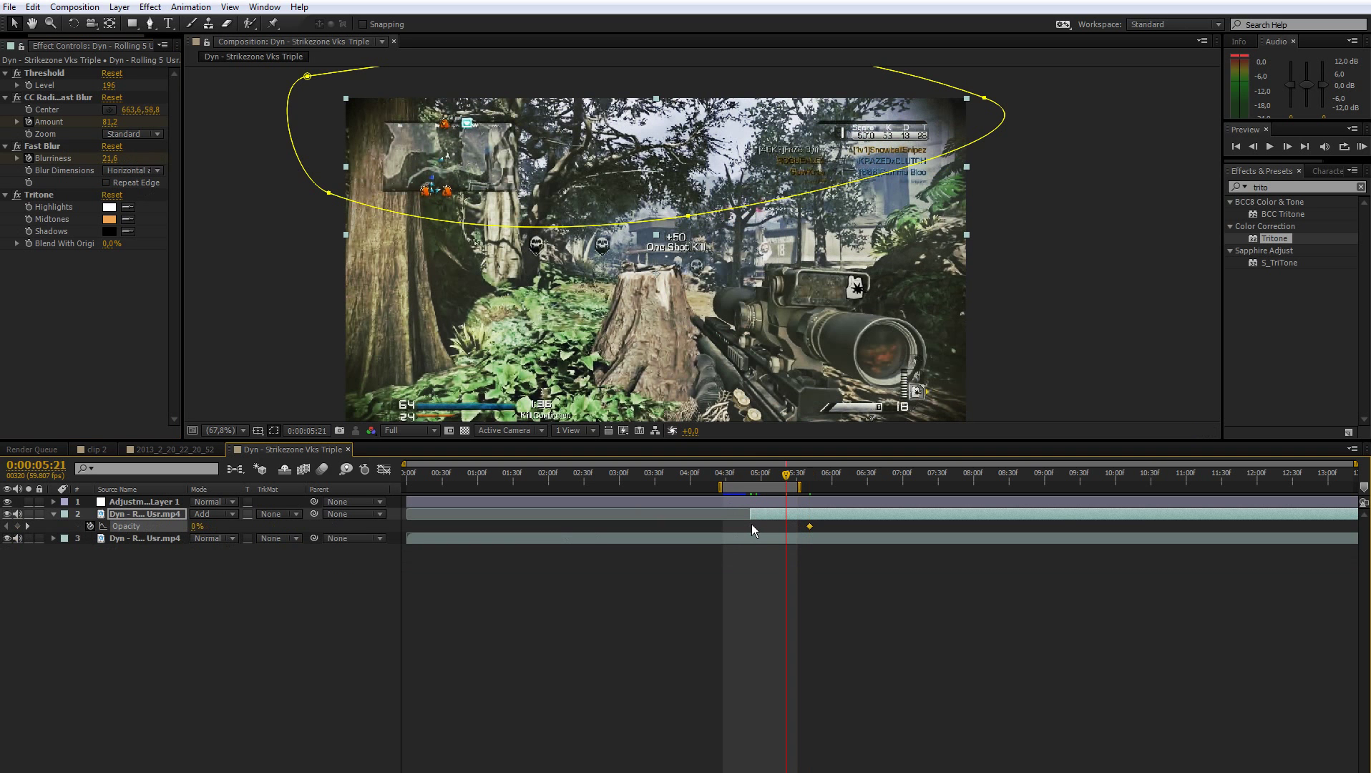
pyautogui.hotkey('shift', 'pageup')
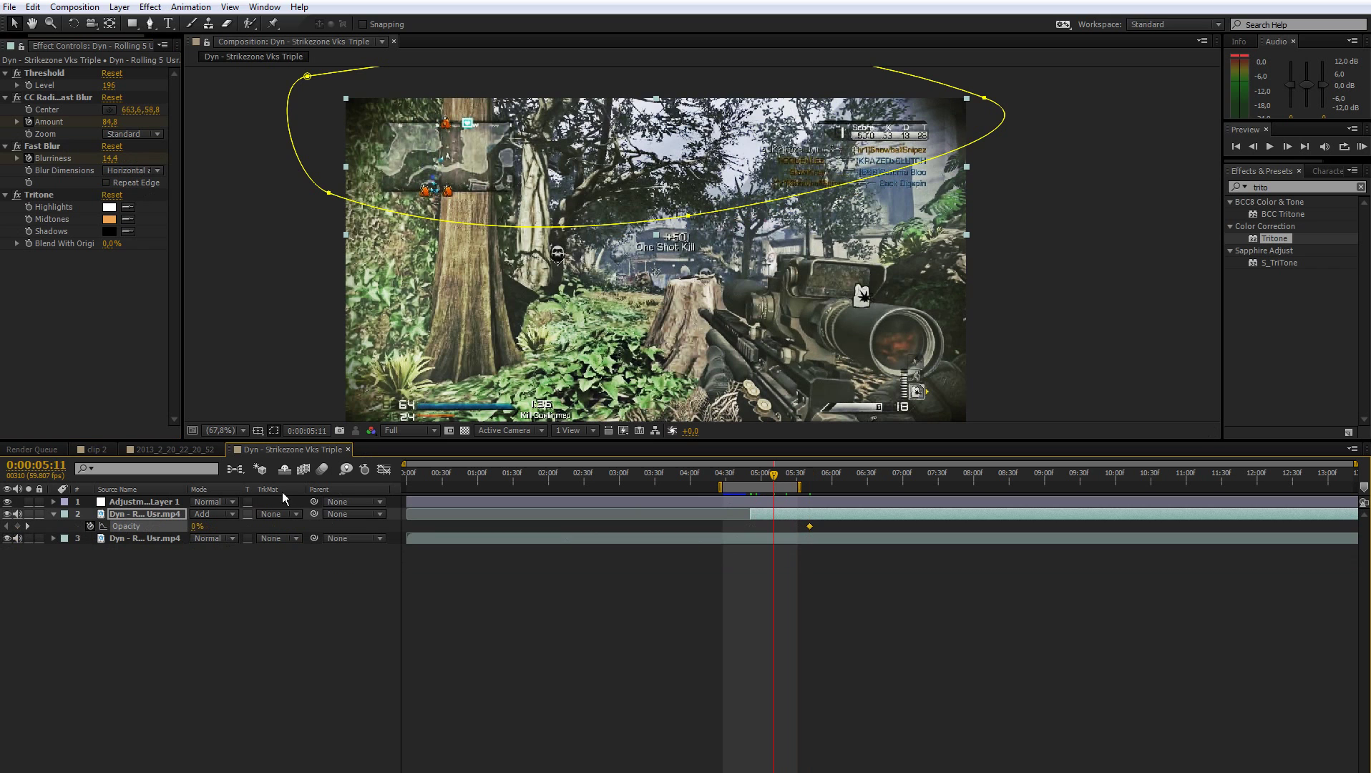
pyautogui.moveTo(195, 531); pyautogui.dragTo(483, 524)
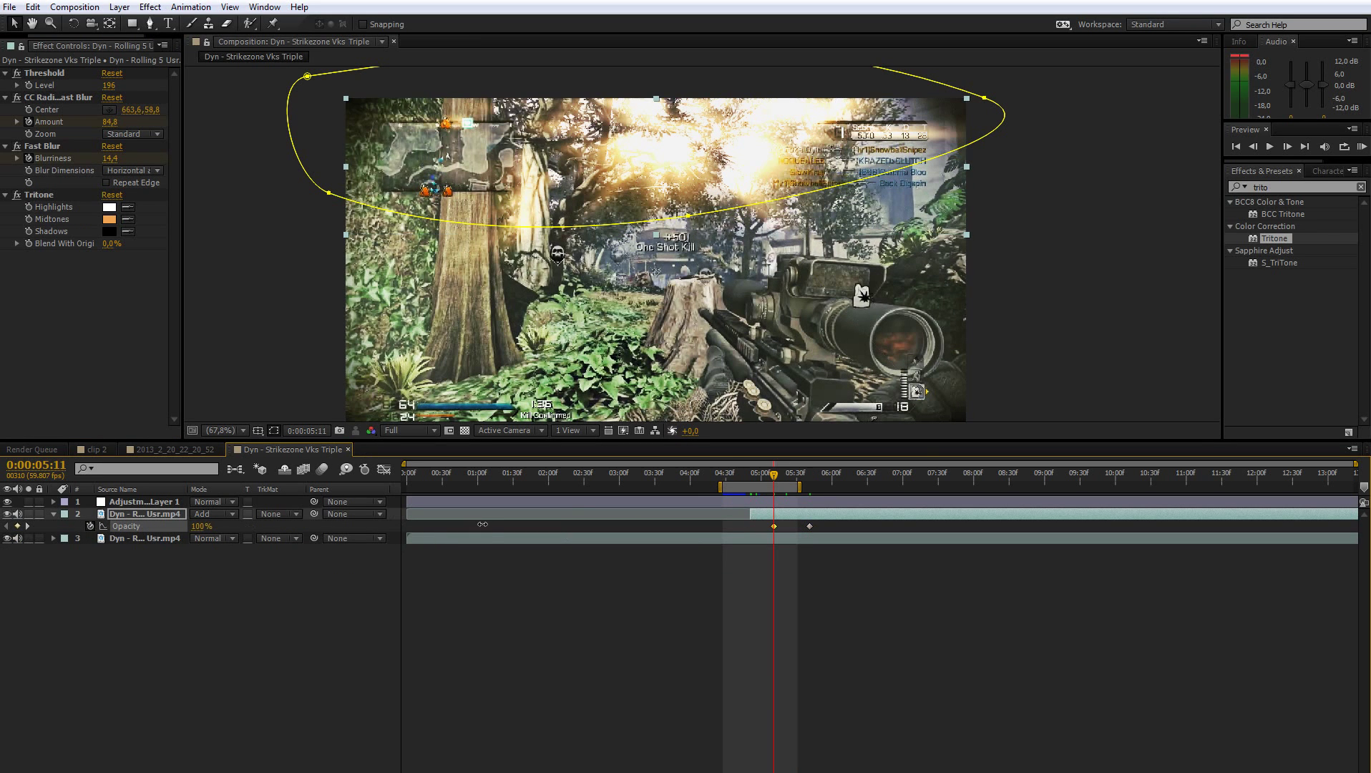
pyautogui.moveTo(800, 487)
pyautogui.mouseDown()
pyautogui.moveTo(848, 487)
pyautogui.moveTo(756, 479)
pyautogui.mouseUp()
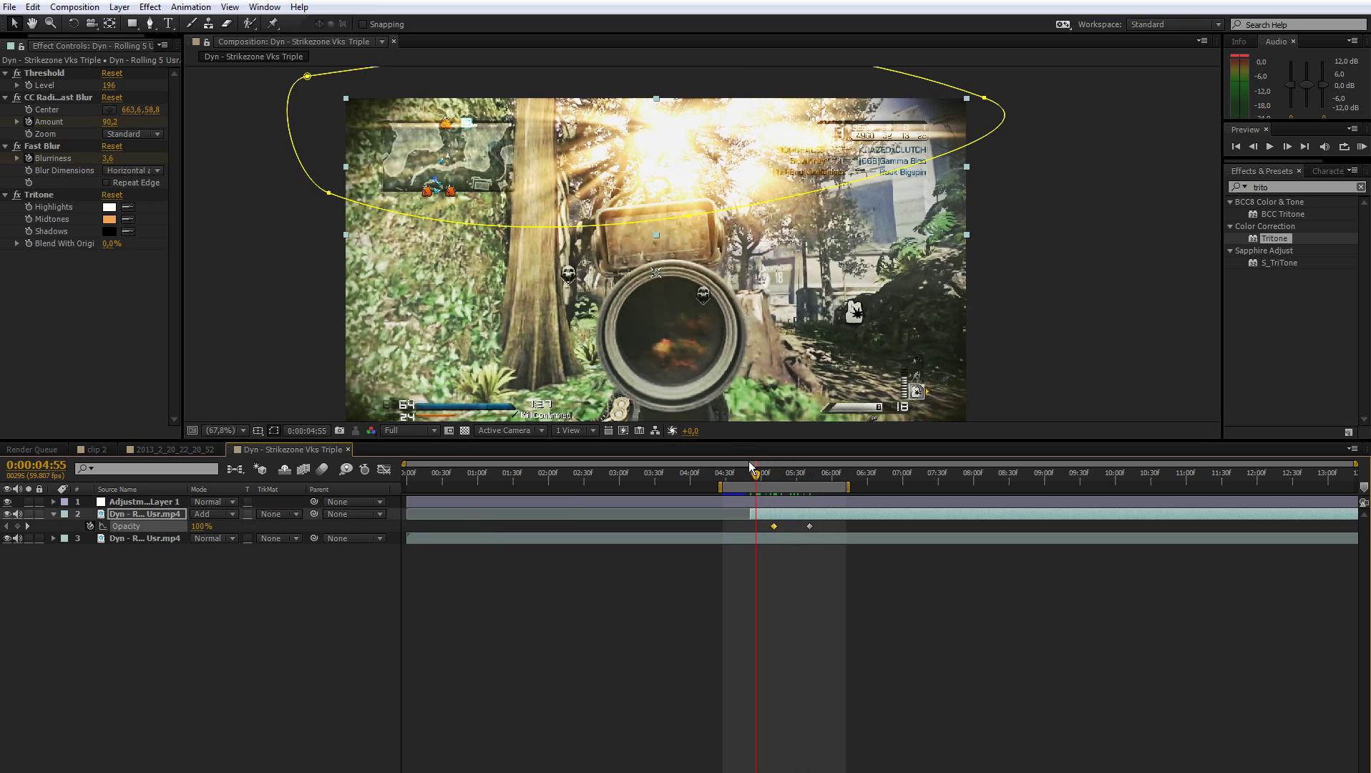
# - Set the Tritone Midtones colour to green (hue 137, 53EE7F) instead of orange
pyautogui.click(22, 303)
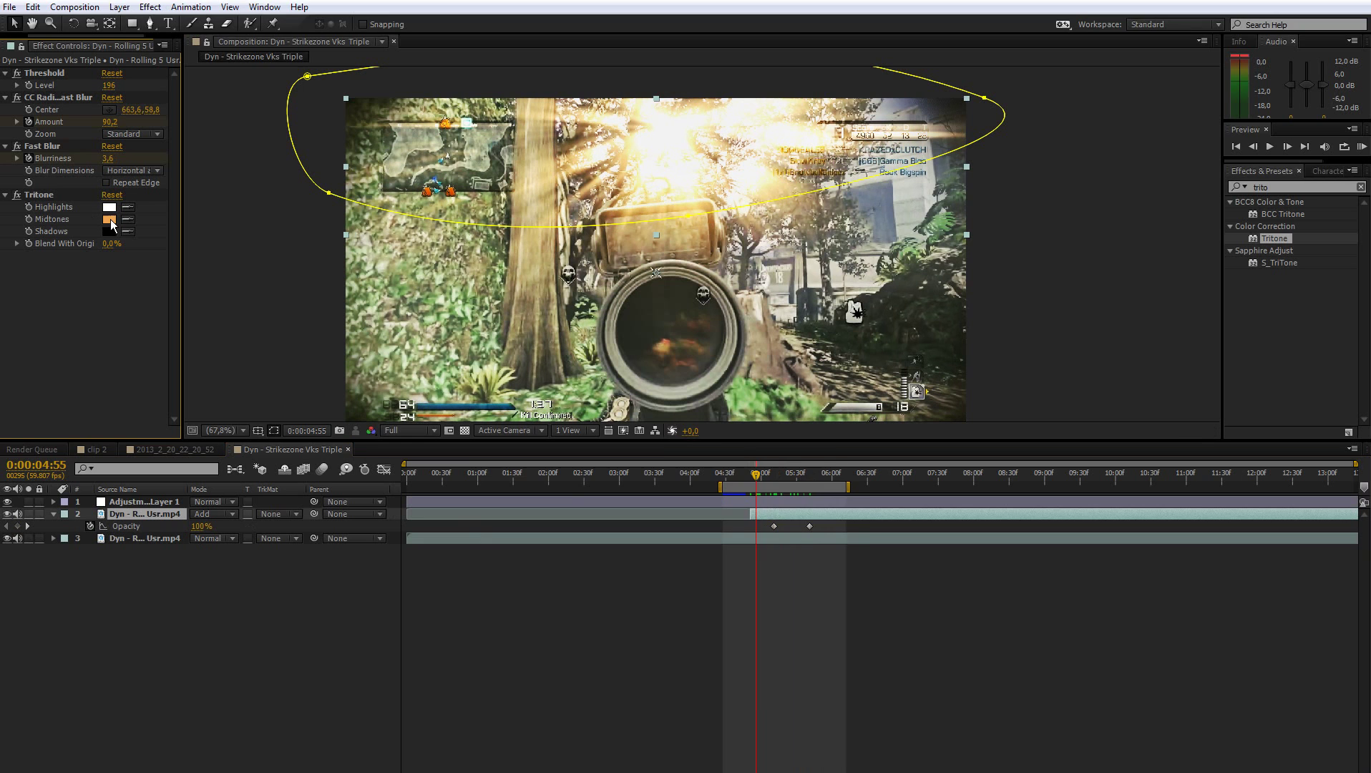
pyautogui.click(109, 219)
pyautogui.click(708, 578)
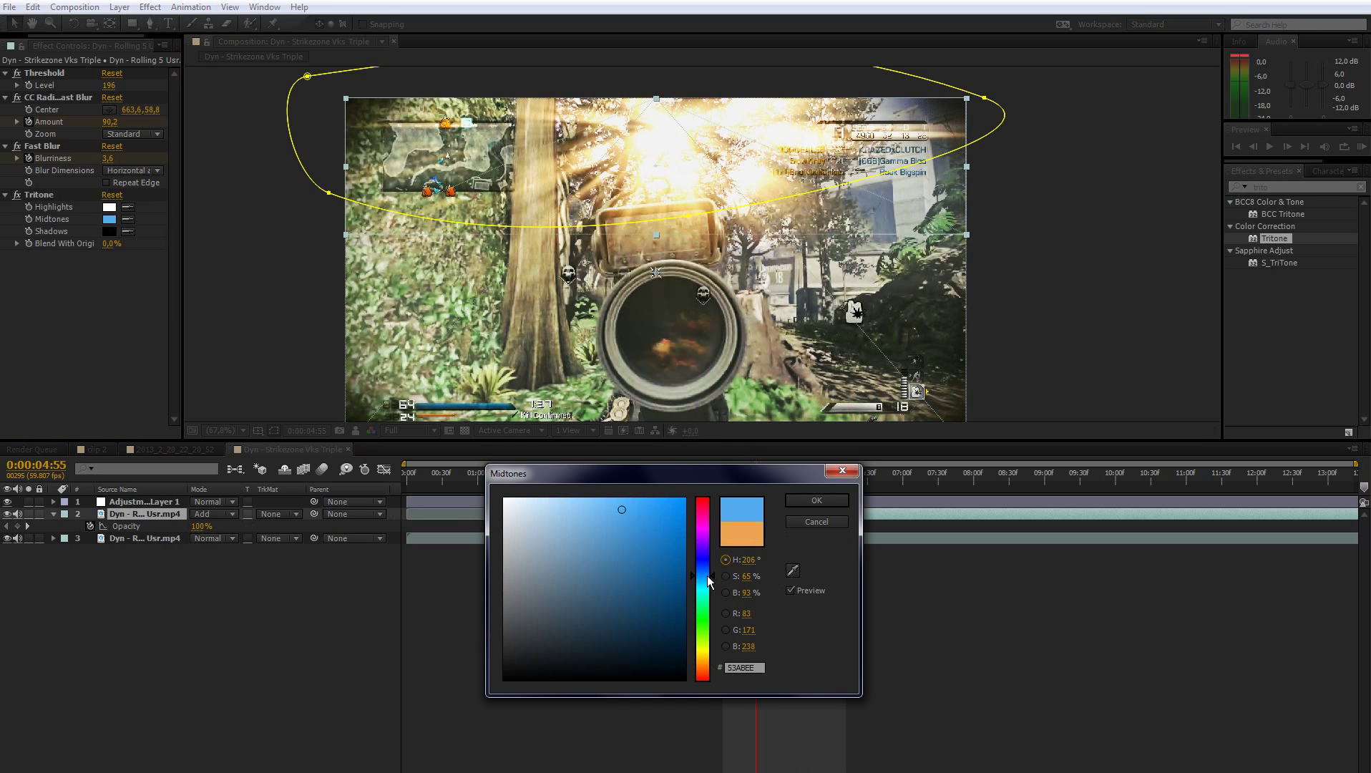
pyautogui.click(717, 584)
pyautogui.click(720, 610)
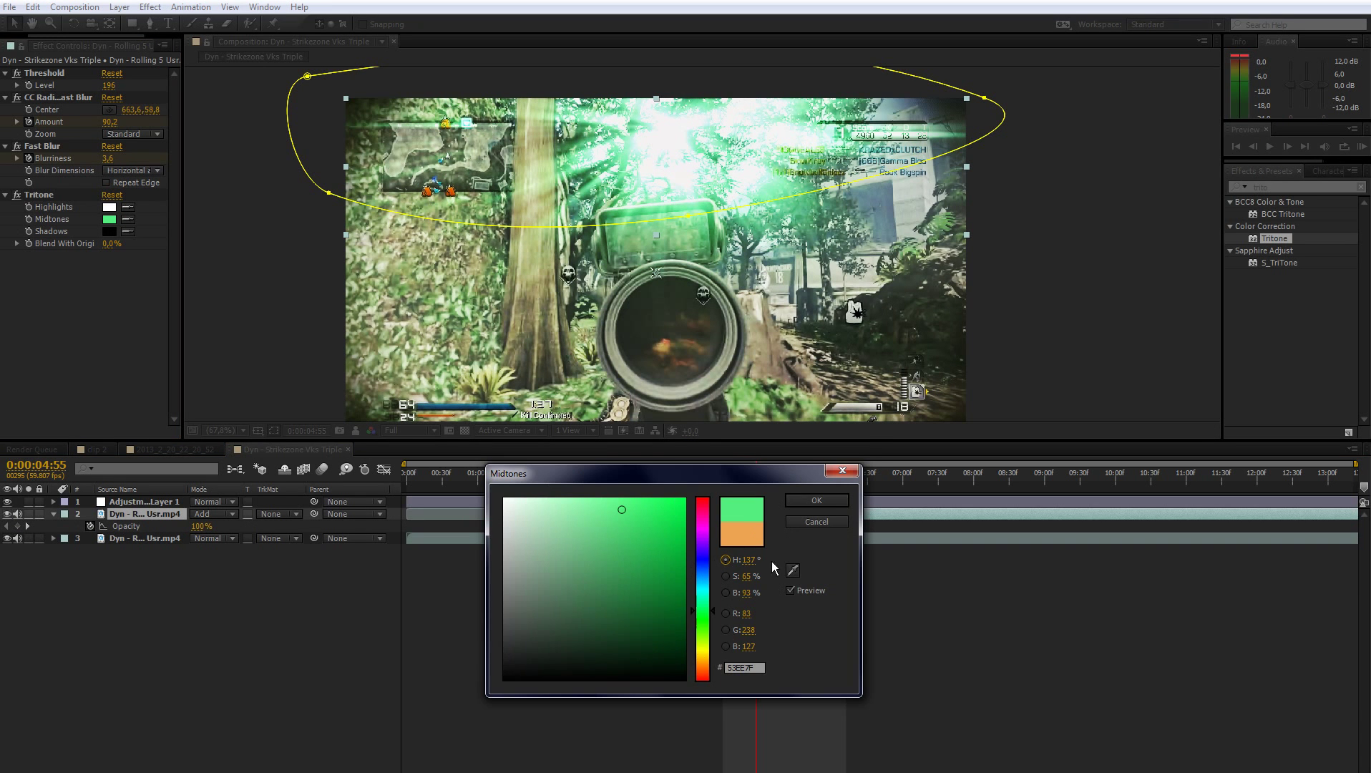
pyautogui.click(814, 502)
# - Check the green tint at 0:00:05:13 and collapse the gameplay layer's properties
pyautogui.click(683, 650)
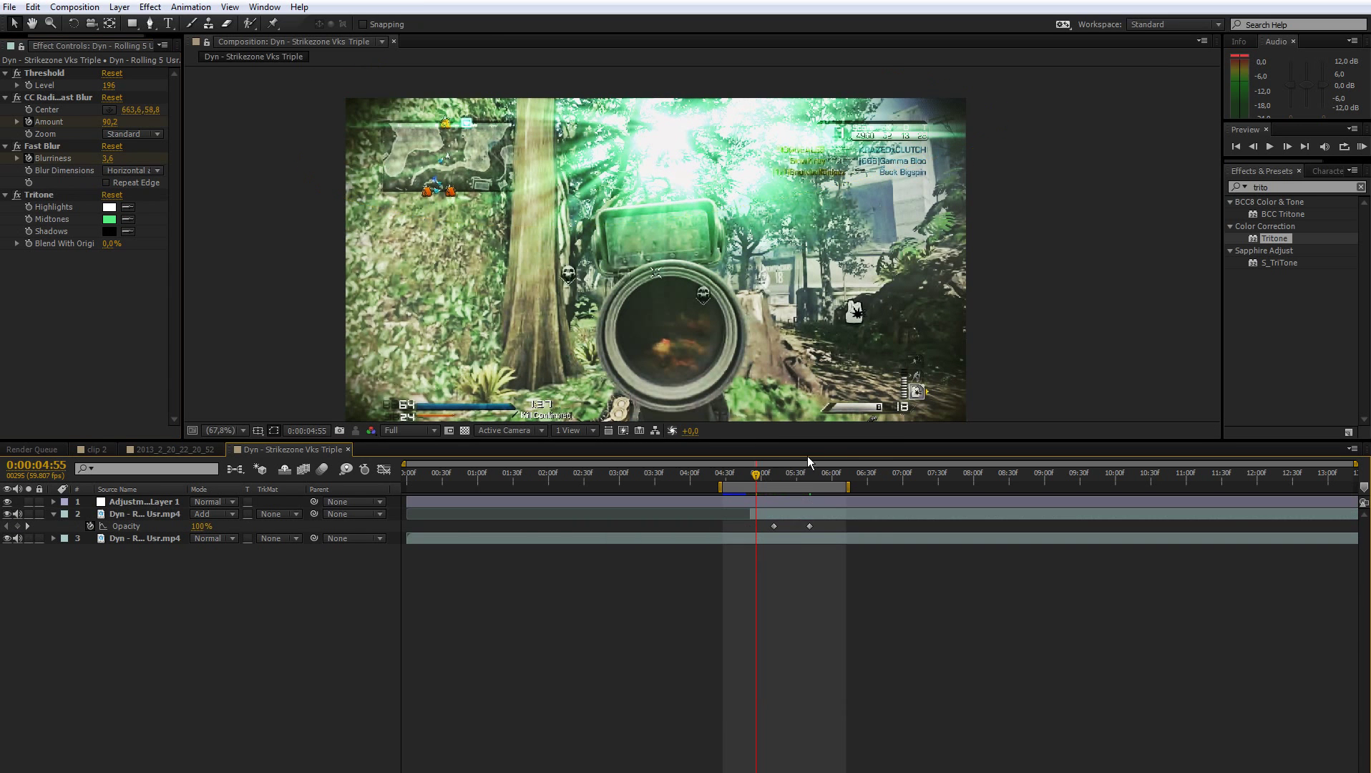
pyautogui.click(776, 478)
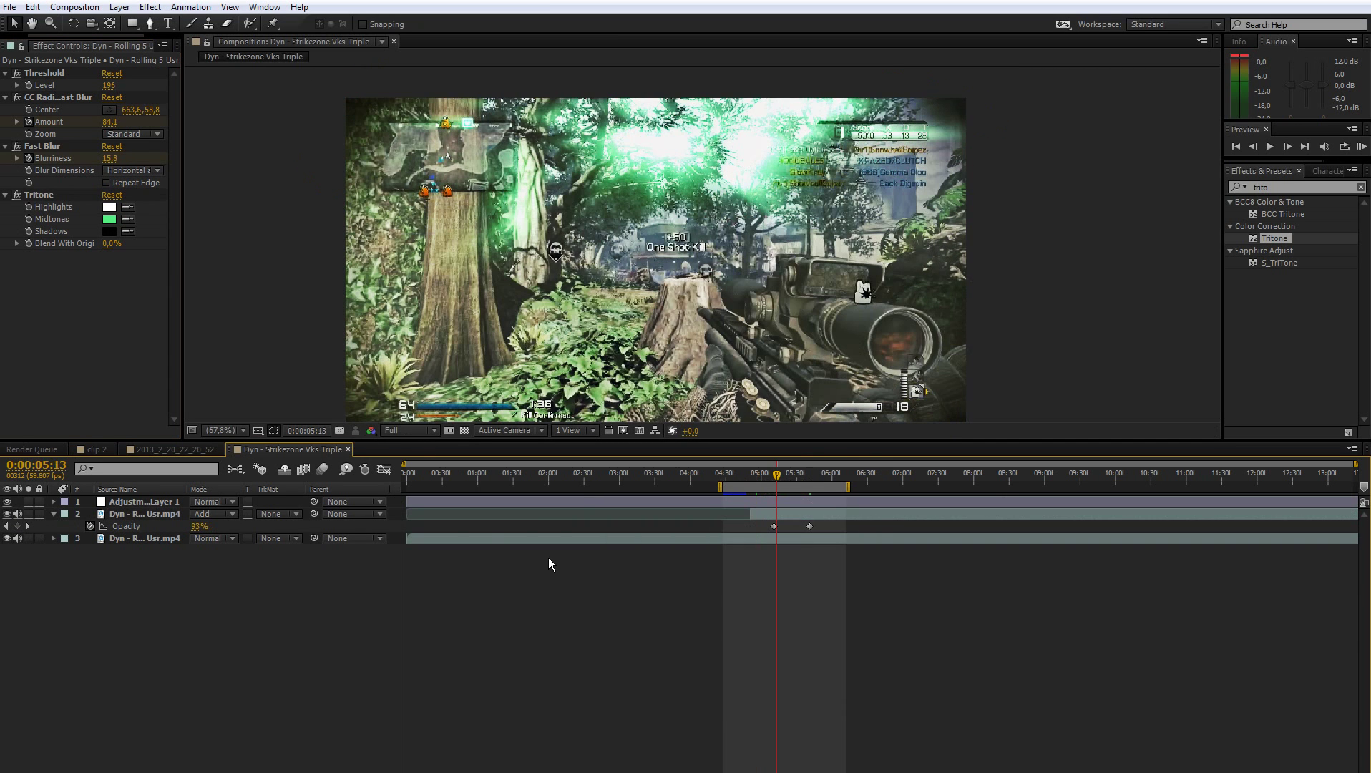
pyautogui.click(54, 514)
pyautogui.click(132, 514)
pyautogui.click(136, 526)
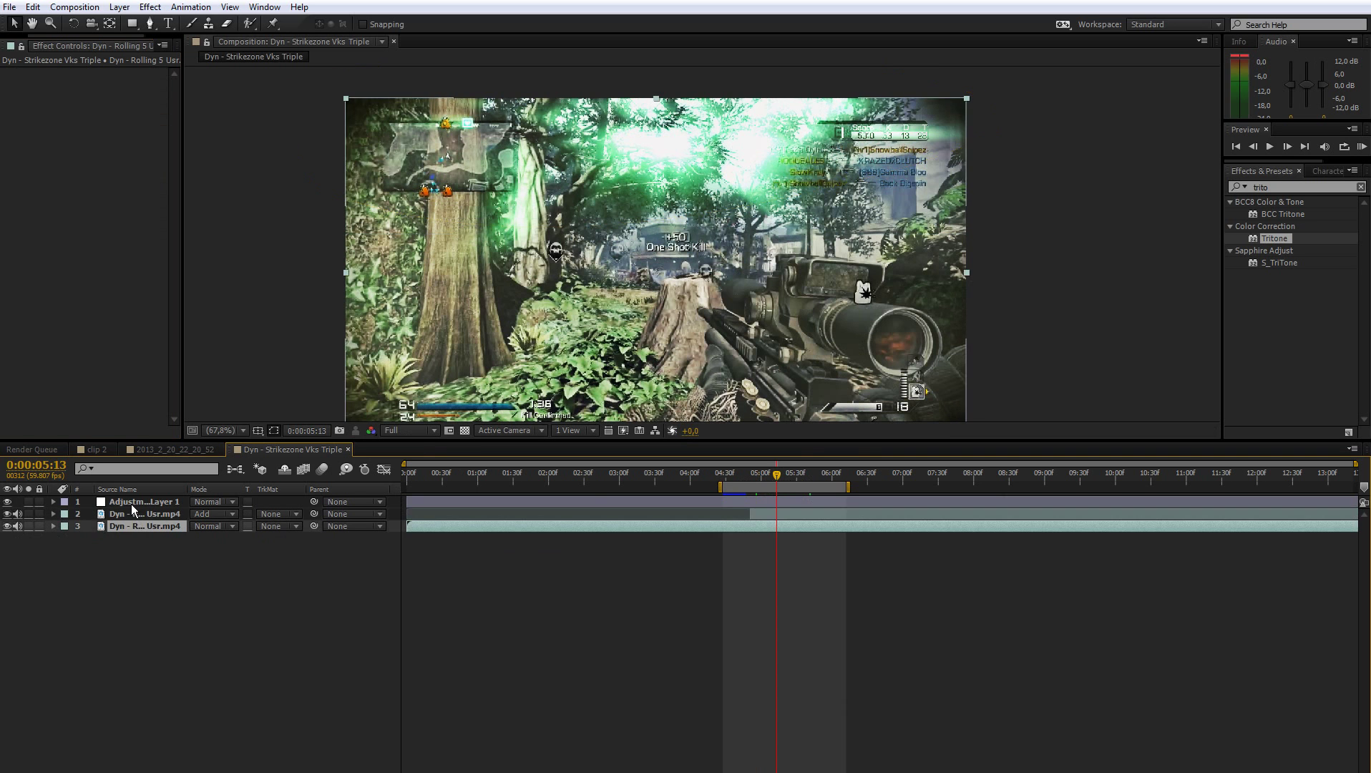
pyautogui.keyDown('shift'); pyautogui.click(131, 504); pyautogui.keyUp('shift')
pyautogui.moveTo(207, 600); pyautogui.dragTo(455, 297)
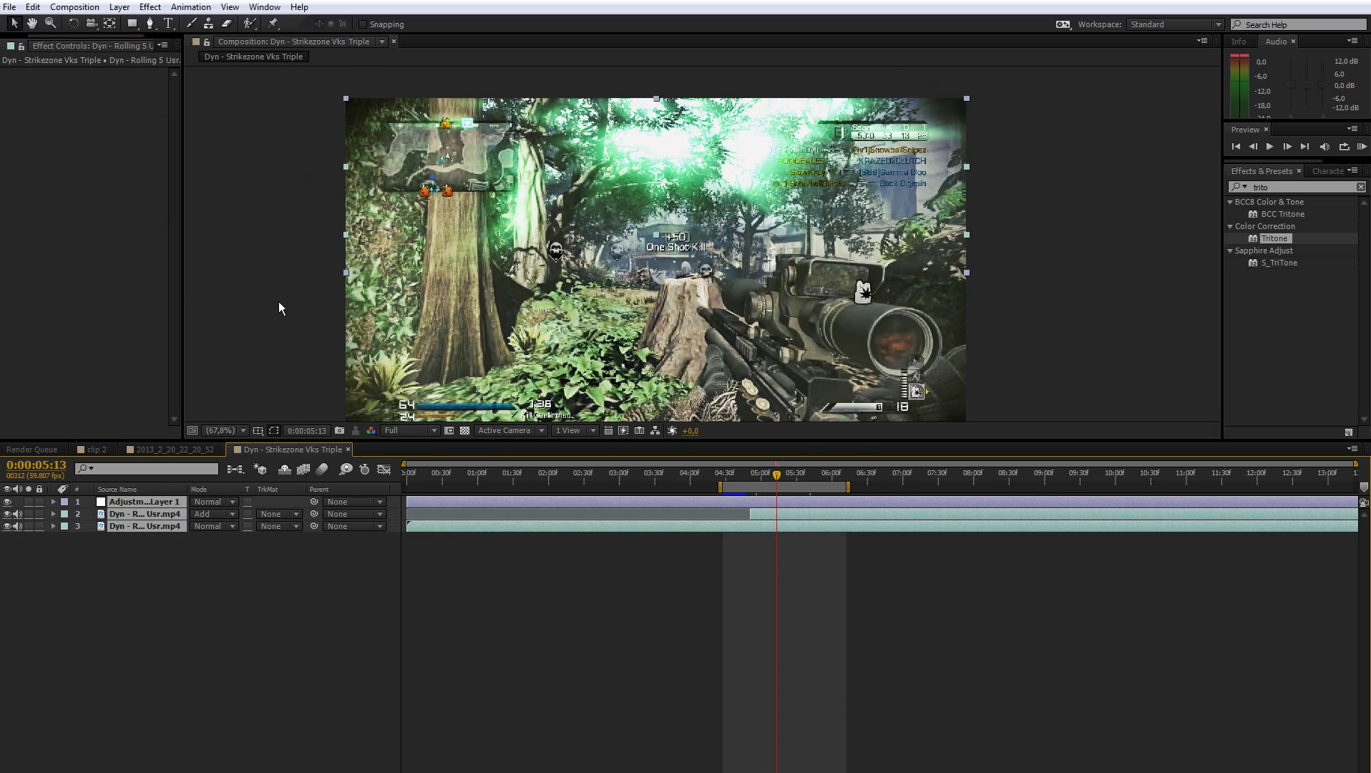
pyautogui.click(220, 591)
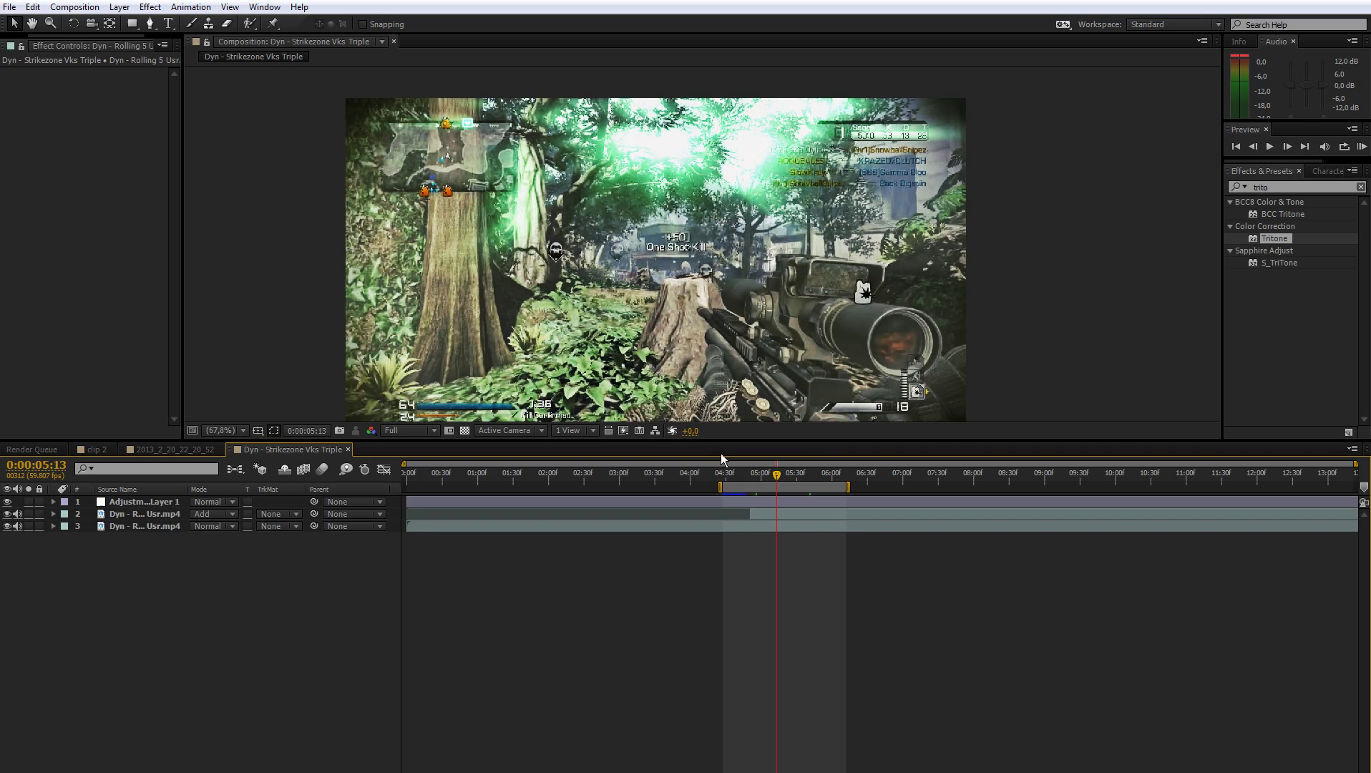
pyautogui.moveTo(778, 477); pyautogui.dragTo(763, 478)
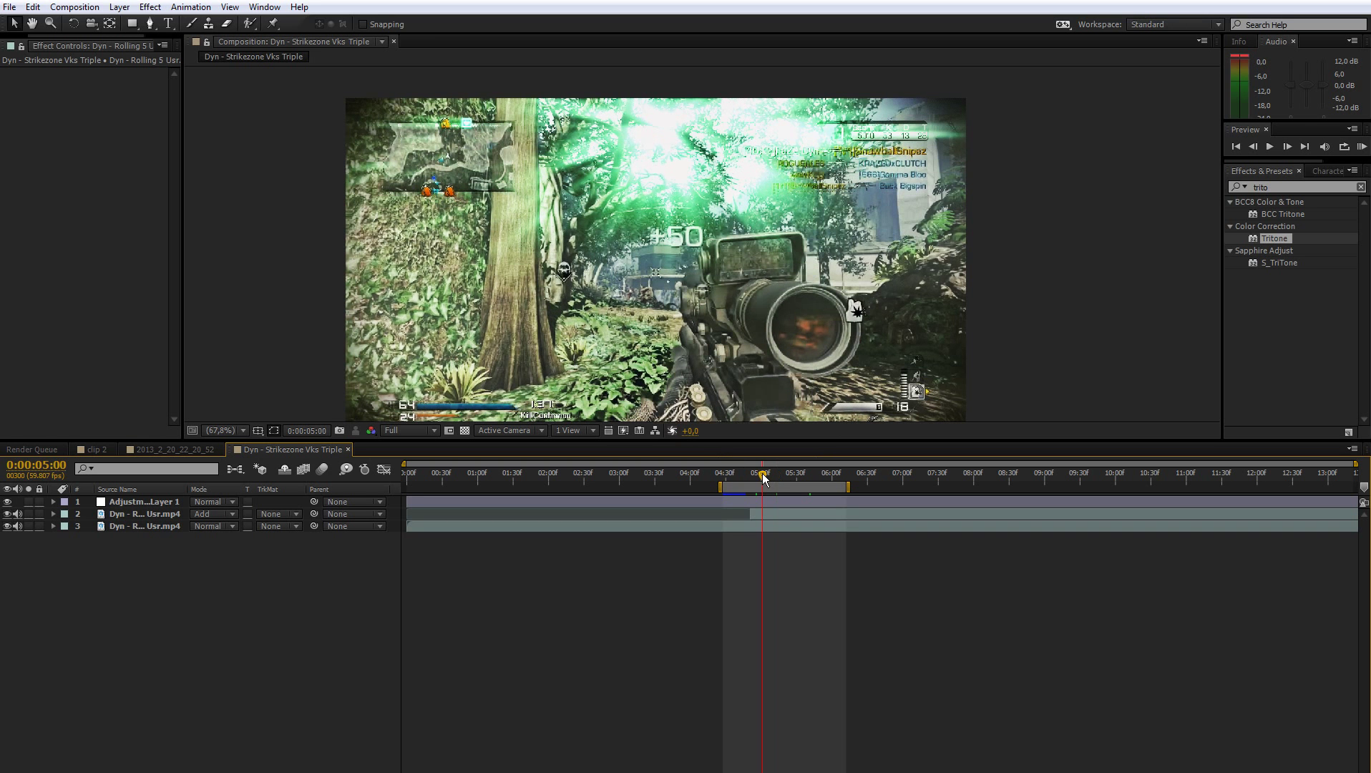
pyautogui.click(772, 513)
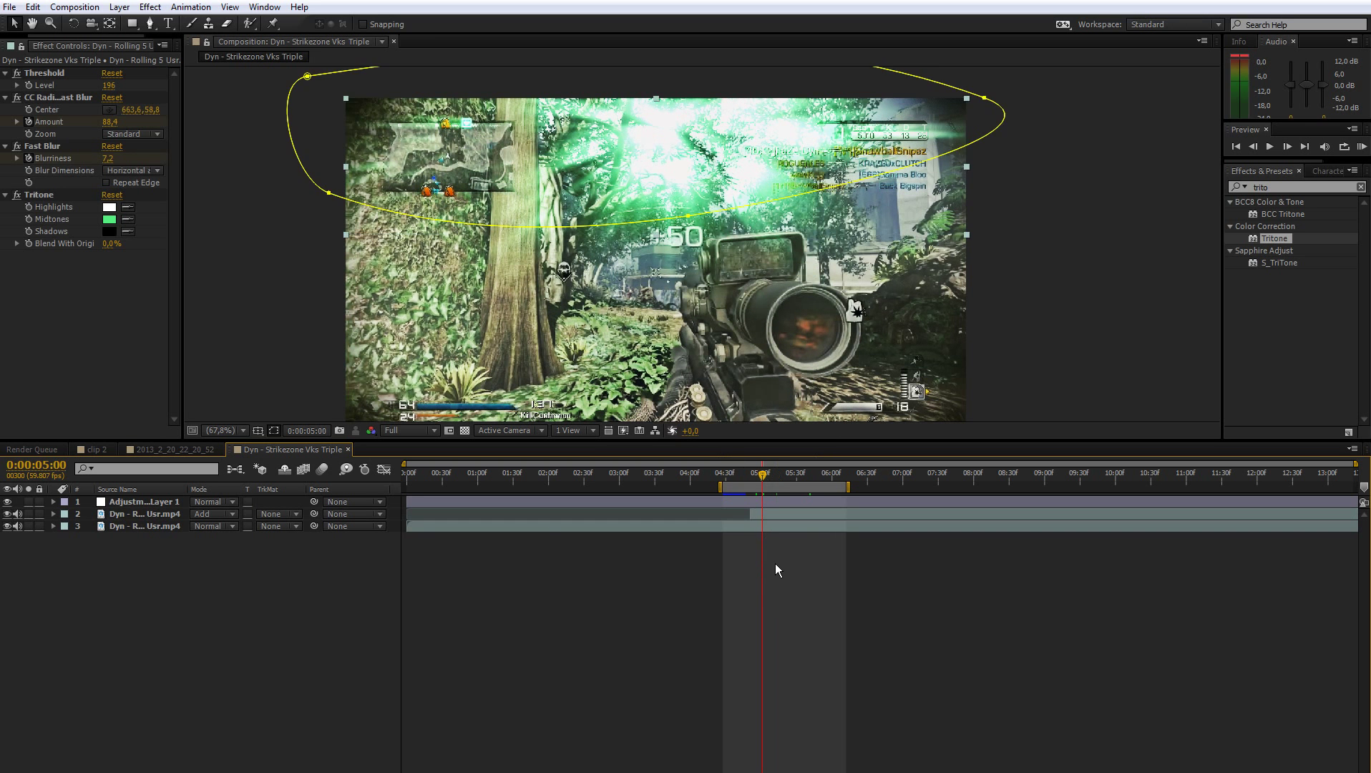
pyautogui.click(146, 513)
pyautogui.click(140, 504)
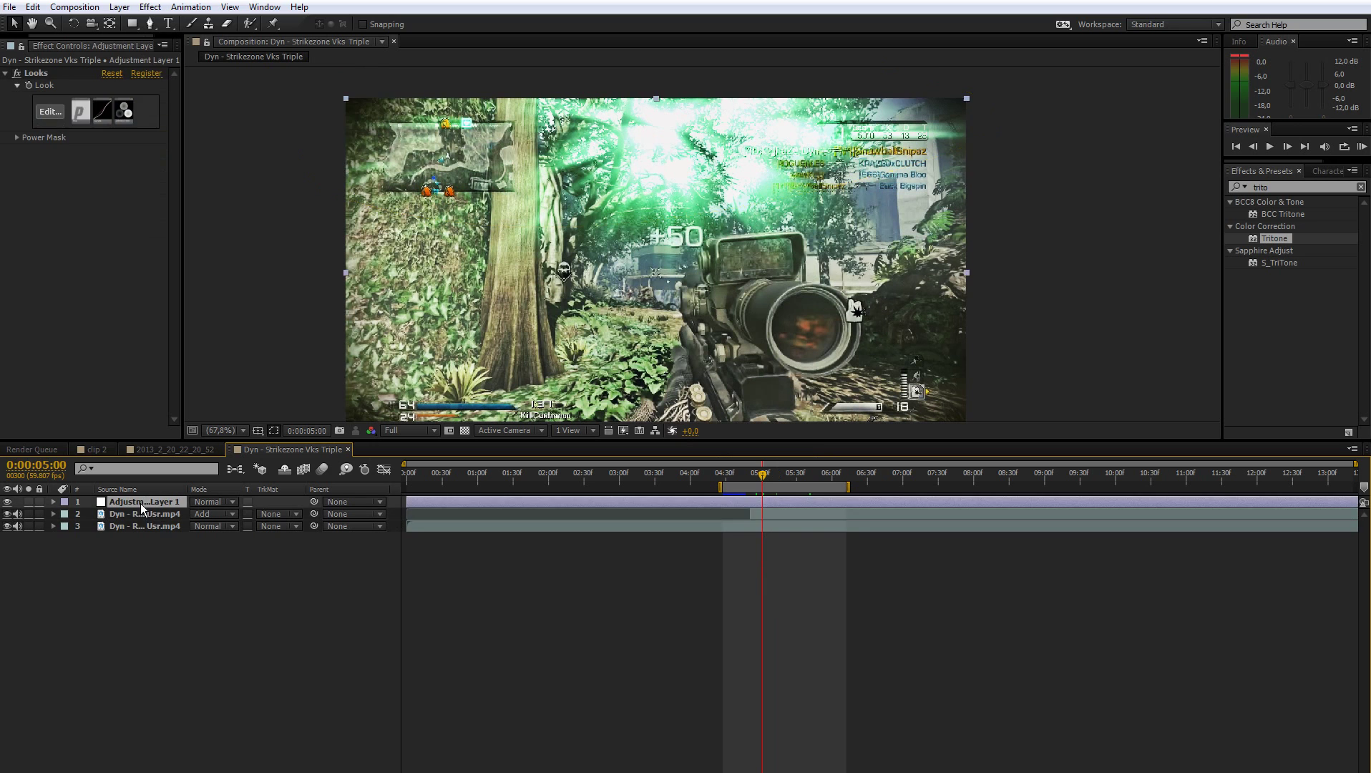
pyautogui.click(157, 518)
pyautogui.click(241, 585)
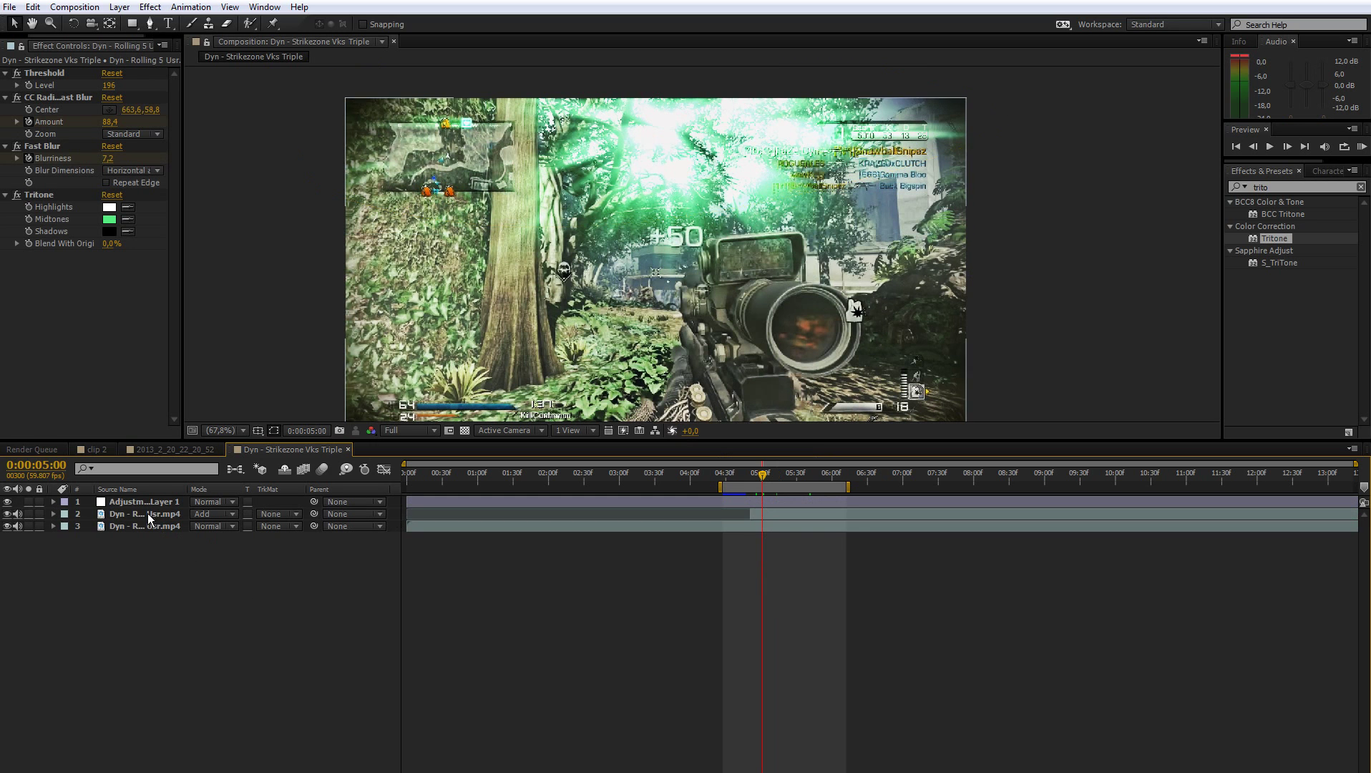
pyautogui.click(133, 514)
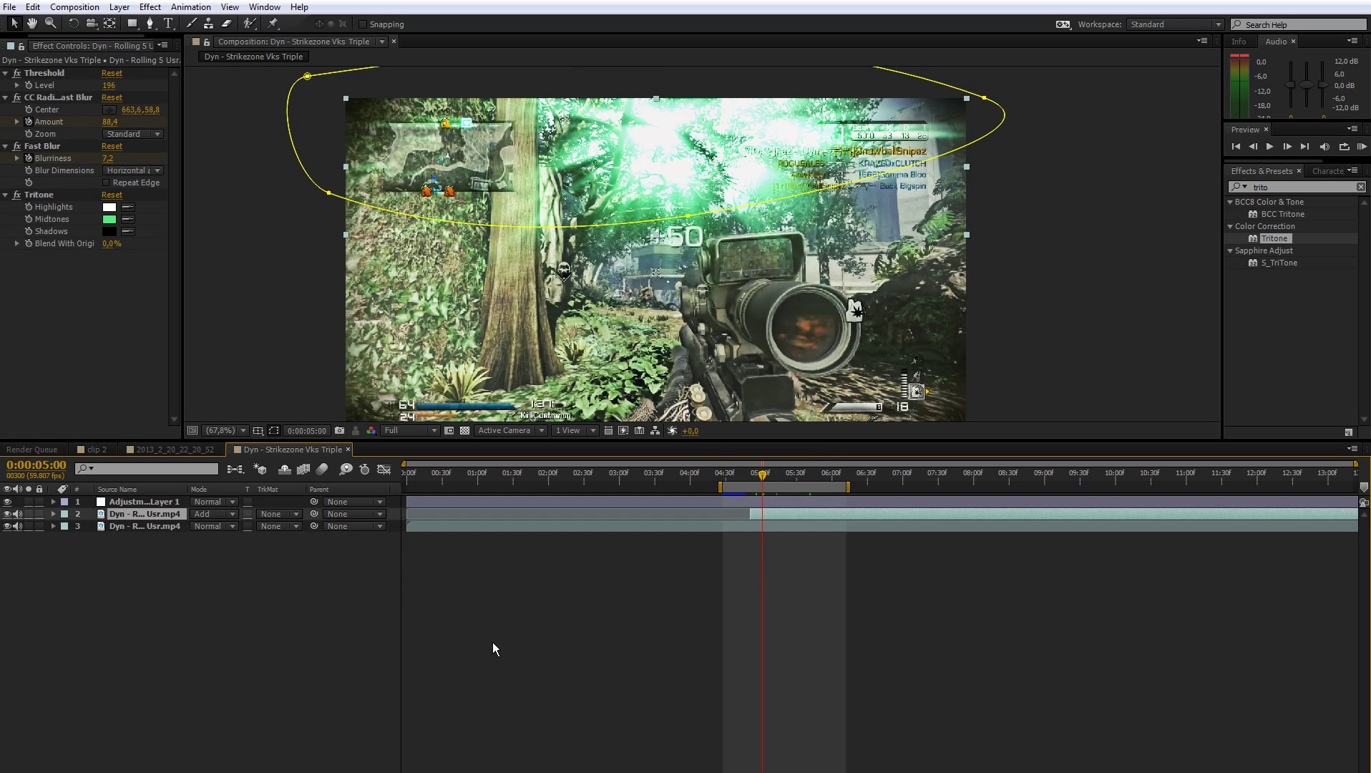